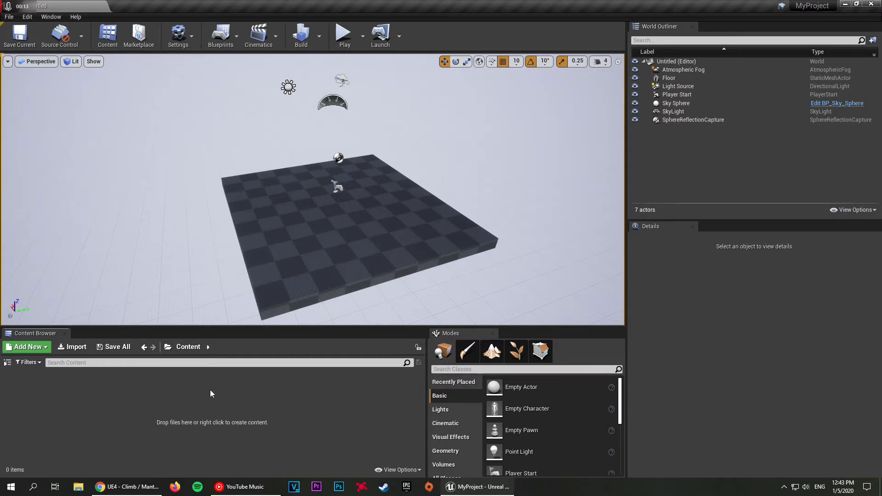
Step: Create a Widget Blueprint in the Content folder, keeping its default name
{"action": "right_click", "coordinate": [273, 400]}
{"action": "mouse_move", "coordinate": [294, 394]}
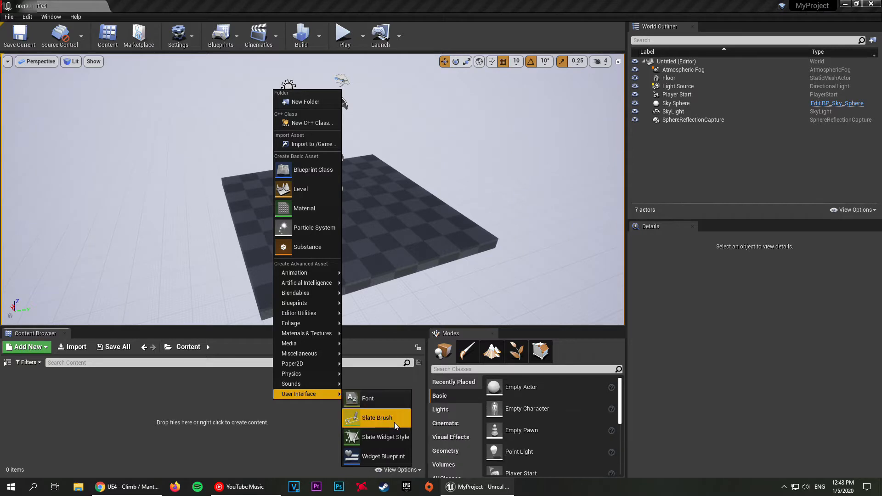
{"action": "left_click", "coordinate": [376, 456]}
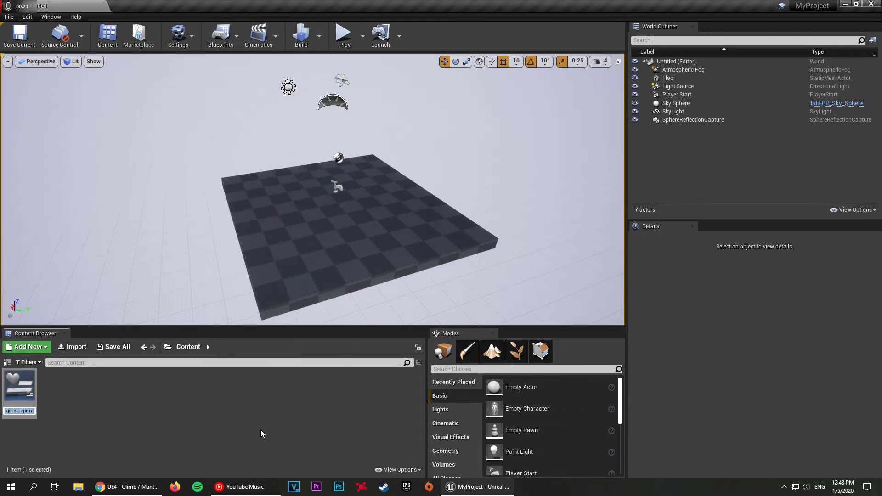
{"action": "key", "text": "Return"}
{"action": "right_click", "coordinate": [126, 387]}
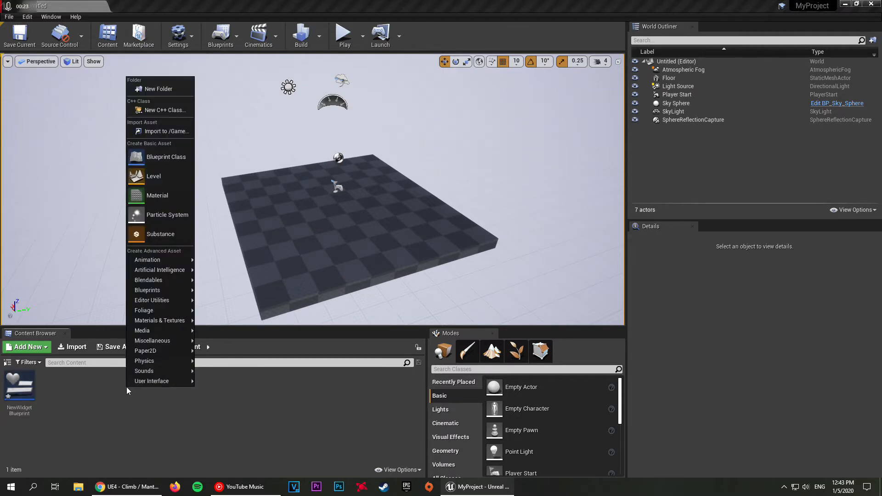
{"action": "mouse_move", "coordinate": [128, 385]}
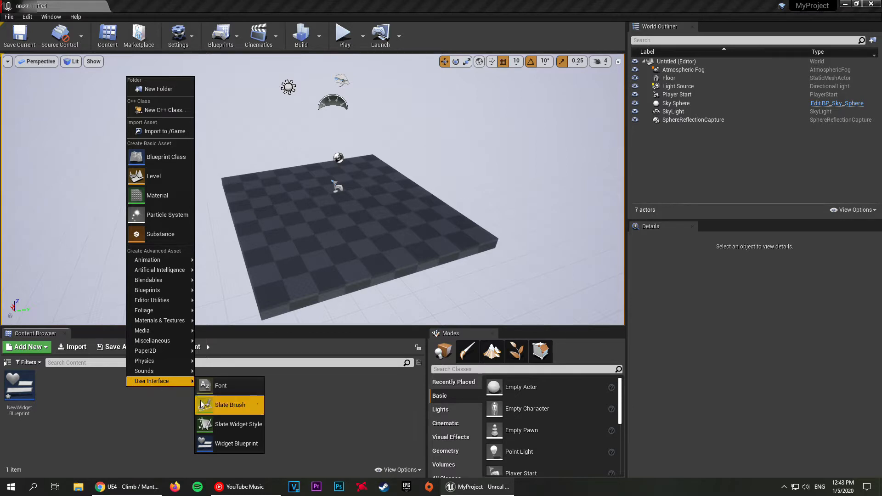
{"action": "left_click", "coordinate": [131, 427]}
Step: Open the new widget blueprint for editing and dock its editor alongside the level editor
{"action": "double_click", "coordinate": [18, 388]}
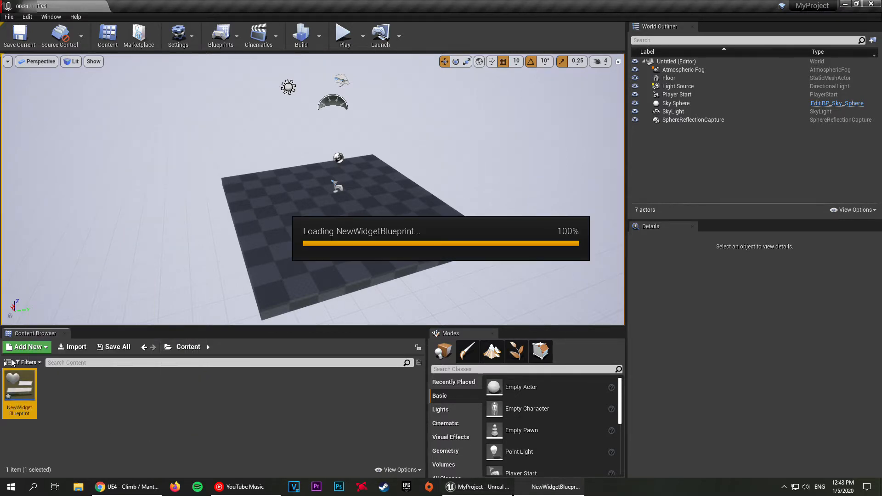
{"action": "mouse_move", "coordinate": [180, 4]}
{"action": "left_mouse_down"}
{"action": "mouse_move", "coordinate": [272, 118]}
{"action": "mouse_move", "coordinate": [193, 138]}
{"action": "mouse_move", "coordinate": [173, 46]}
{"action": "mouse_move", "coordinate": [174, 4]}
{"action": "left_mouse_up"}
{"action": "left_click", "coordinate": [77, 5]}
{"action": "left_click", "coordinate": [148, 3]}
Step: Resize the widget's preview screen in the designer to 1920 x 1080
{"action": "scroll", "coordinate": [283, 85], "scroll_direction": "down", "scroll_amount": 3}
{"action": "right_click_drag", "start_coordinate": [285, 87], "coordinate": [358, 148]}
{"action": "right_click_drag", "start_coordinate": [475, 237], "coordinate": [455, 244]}
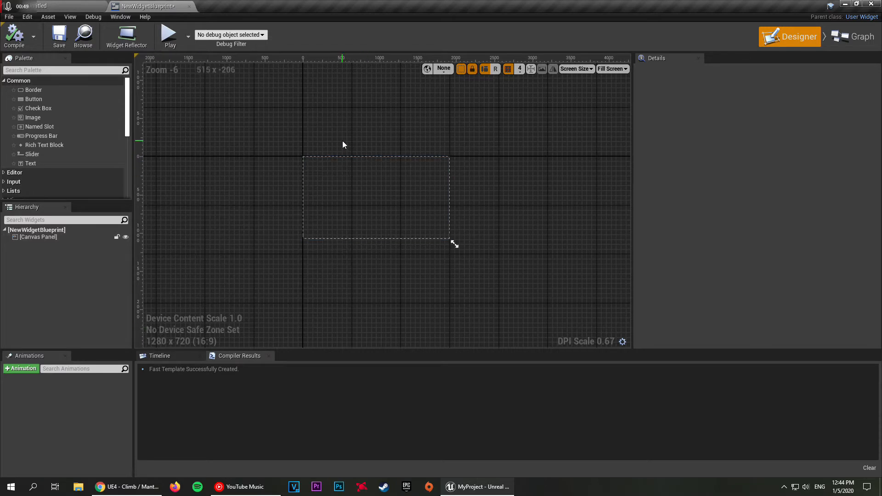
{"action": "right_click_drag", "start_coordinate": [284, 128], "coordinate": [246, 105]}
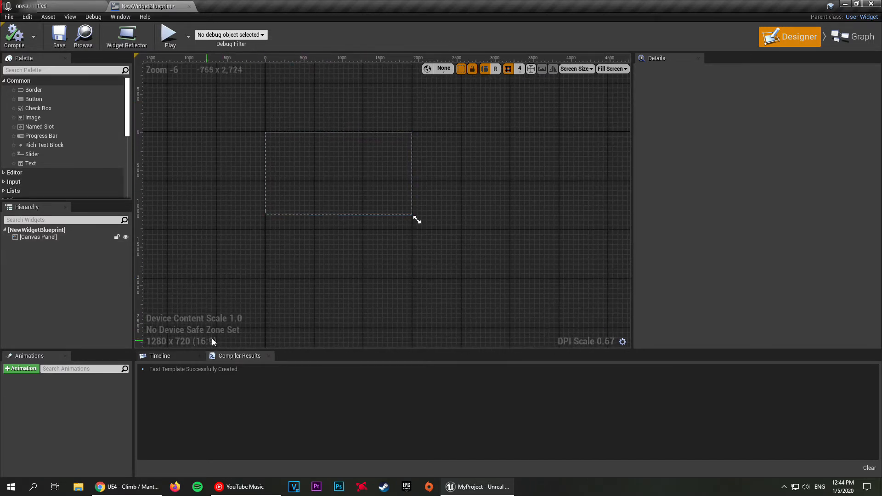
{"action": "right_click_drag", "start_coordinate": [351, 249], "coordinate": [324, 189]}
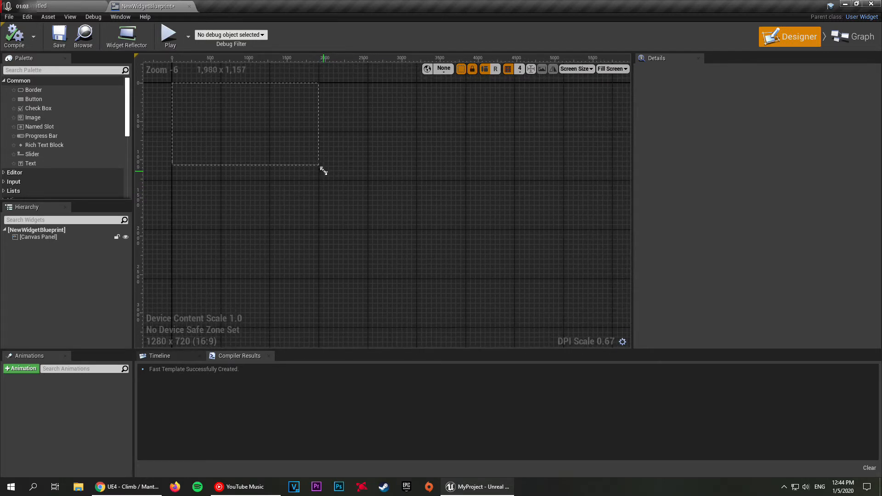
{"action": "left_click_drag", "start_coordinate": [323, 171], "coordinate": [524, 234]}
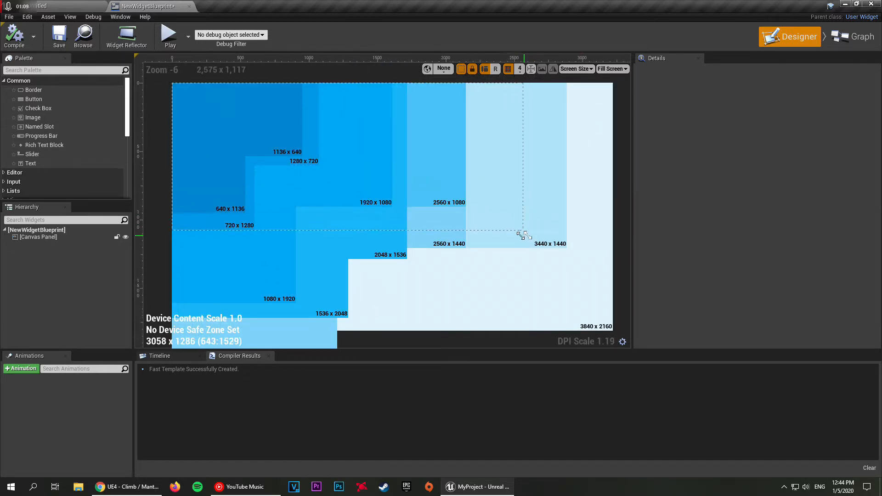
{"action": "left_click_drag", "start_coordinate": [567, 281], "coordinate": [302, 308]}
{"action": "right_click_drag", "start_coordinate": [310, 278], "coordinate": [356, 268]}
{"action": "left_click_drag", "start_coordinate": [348, 300], "coordinate": [444, 202]}
{"action": "right_click_drag", "start_coordinate": [294, 216], "coordinate": [457, 292]}
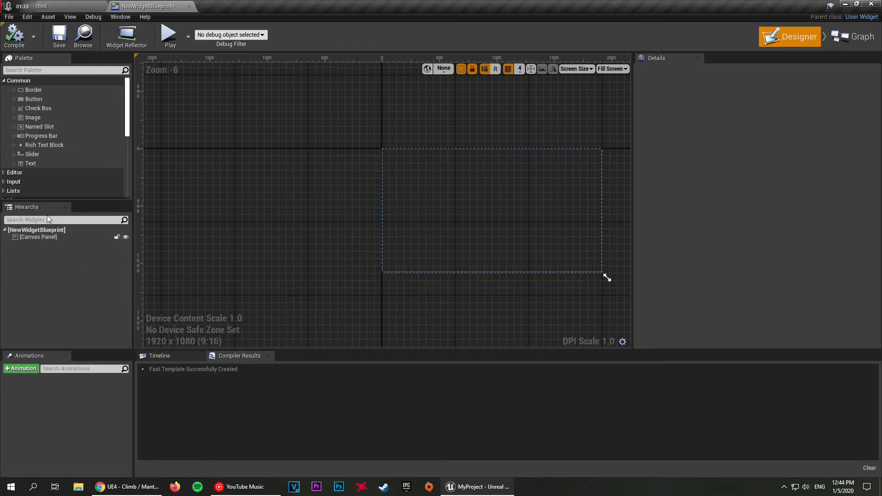
{"action": "right_click_drag", "start_coordinate": [275, 266], "coordinate": [241, 274]}
{"action": "scroll", "coordinate": [286, 269], "scroll_direction": "up", "scroll_amount": 1}
{"action": "right_click_drag", "start_coordinate": [331, 263], "coordinate": [203, 266]}
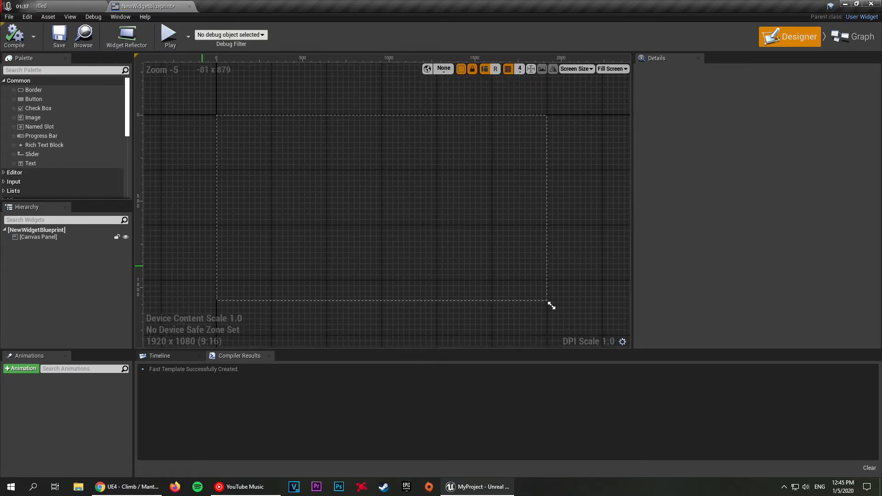
Step: Place an Image widget on the Canvas Panel at about X 460, Y 200, and collapse the palette's Panel category
{"action": "left_click", "coordinate": [64, 239]}
{"action": "left_click", "coordinate": [204, 224]}
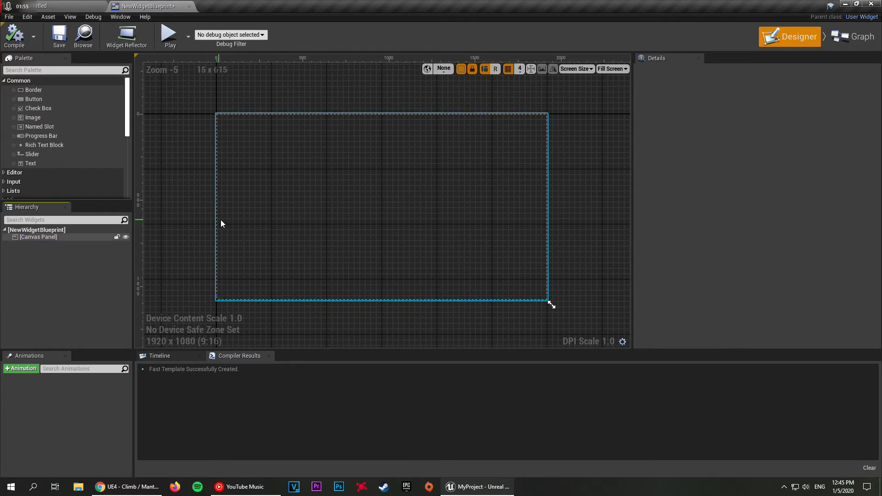
{"action": "left_click", "coordinate": [57, 236]}
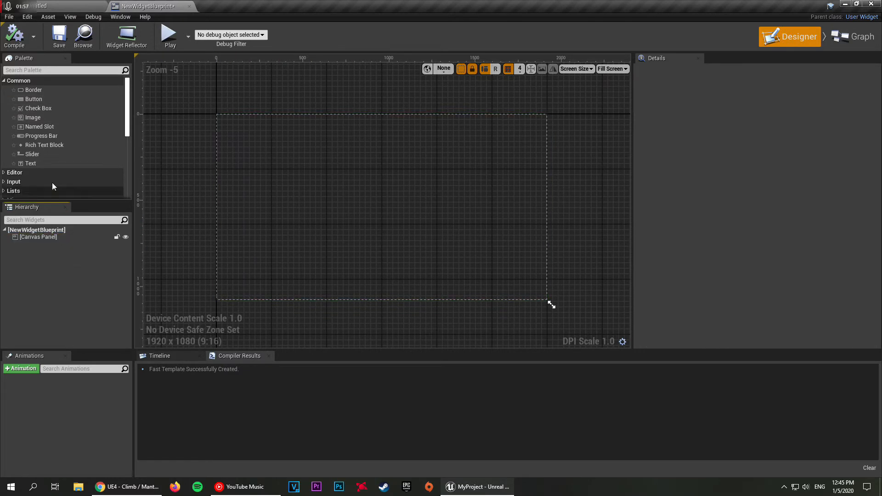
{"action": "left_click_drag", "start_coordinate": [35, 117], "coordinate": [294, 148]}
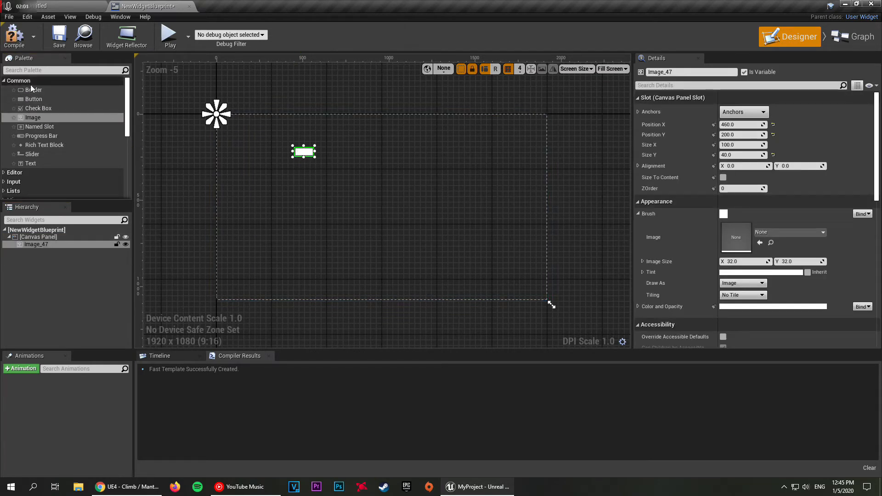
{"action": "scroll", "coordinate": [93, 158], "scroll_direction": "down", "scroll_amount": 3}
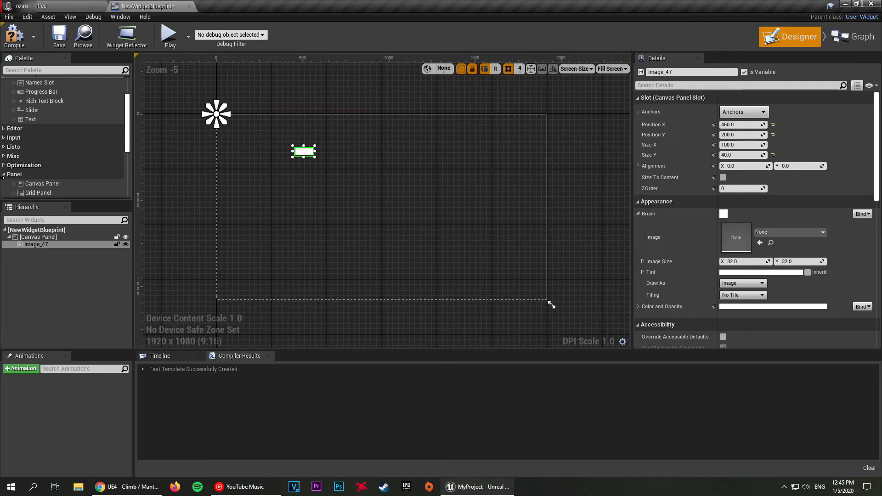
{"action": "left_click", "coordinate": [5, 176]}
{"action": "scroll", "coordinate": [26, 161], "scroll_direction": "up", "scroll_amount": 3}
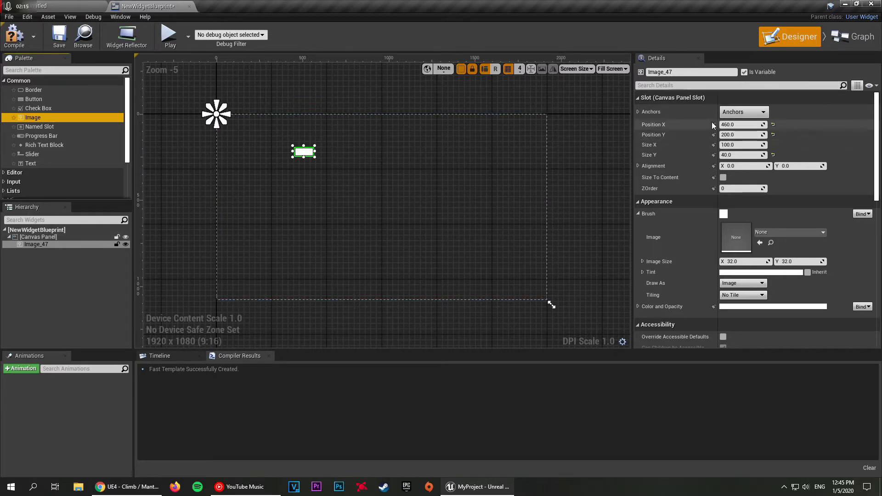
Step: Set the image's anchors to the preset that stretches across the whole canvas
{"action": "left_click", "coordinate": [739, 114]}
{"action": "left_click", "coordinate": [738, 114]}
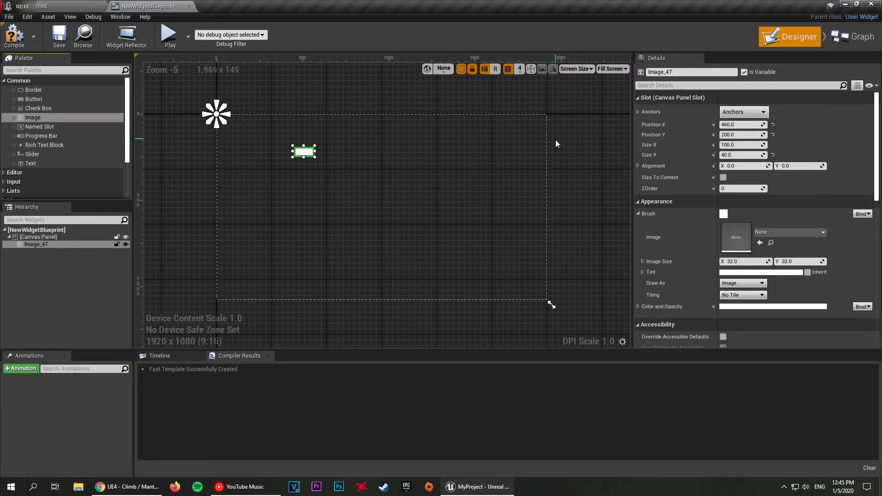
{"action": "left_click", "coordinate": [737, 114]}
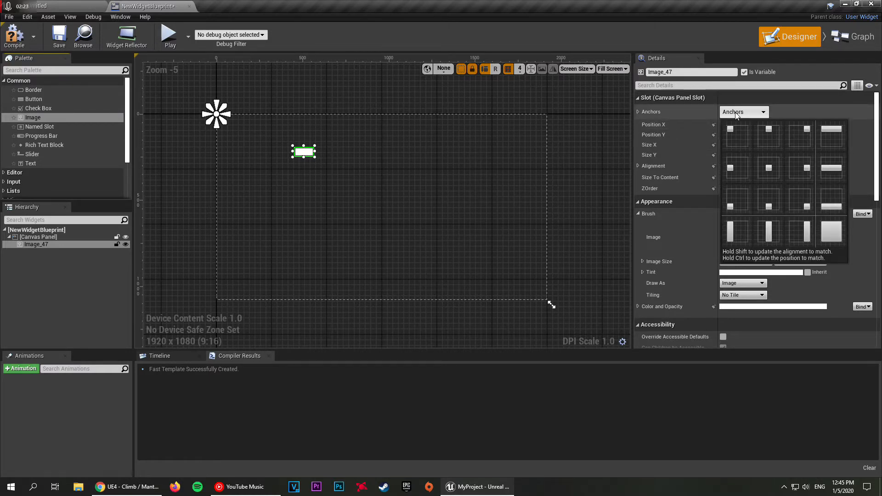
{"action": "left_click", "coordinate": [735, 114]}
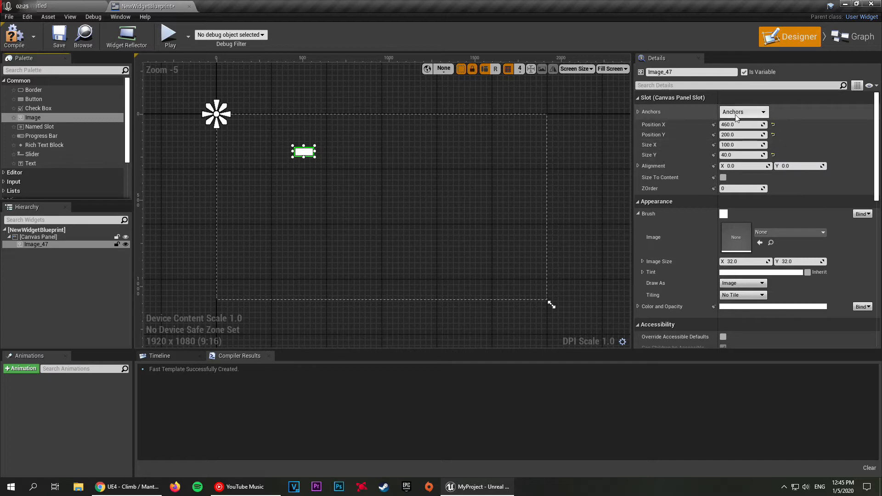
{"action": "left_click", "coordinate": [740, 112]}
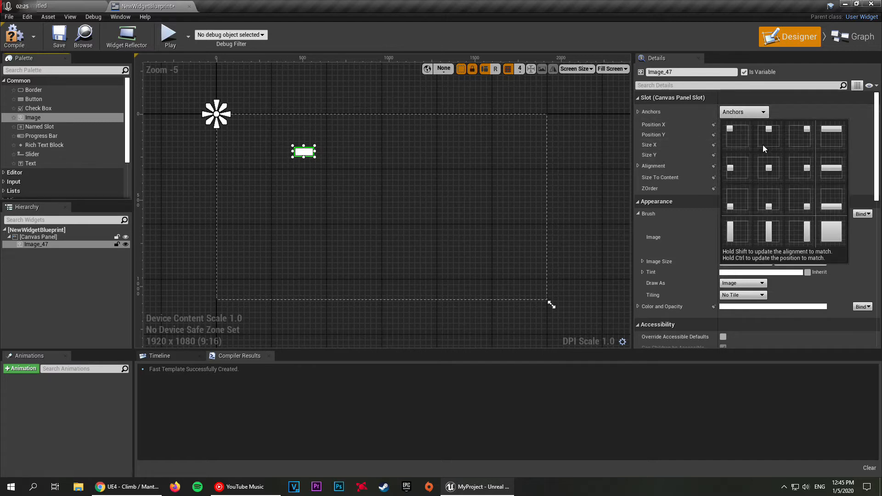
{"action": "left_click", "coordinate": [832, 235]}
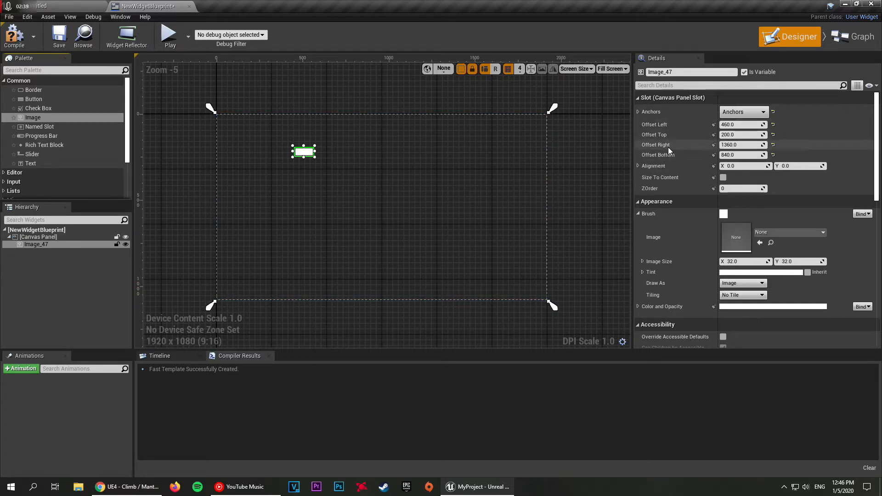
Step: Set the image's left, top, right and bottom offsets to 0 so it fills the canvas
{"action": "left_click", "coordinate": [739, 125]}
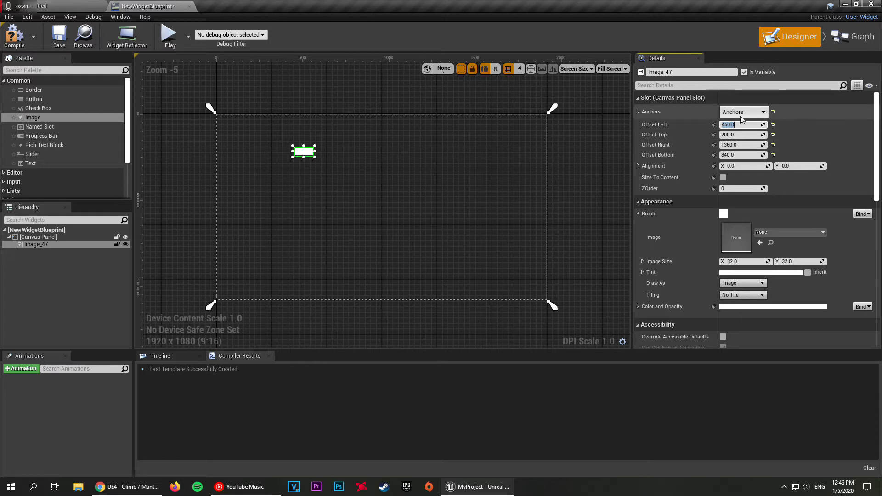
{"action": "type", "text": "0"}
{"action": "key", "text": "Tab"}
{"action": "type", "text": "0"}
{"action": "key", "text": "Tab"}
{"action": "type", "text": "0"}
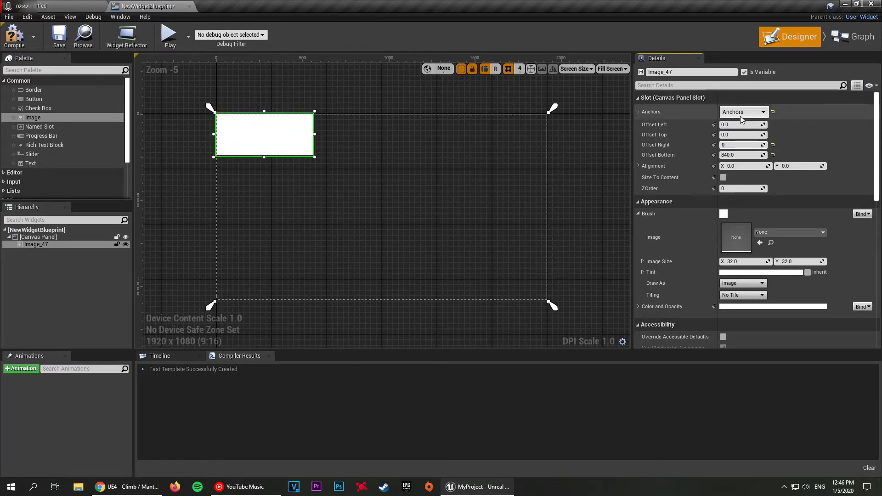
{"action": "key", "text": "Tab"}
{"action": "type", "text": "0"}
{"action": "key", "text": "Return"}
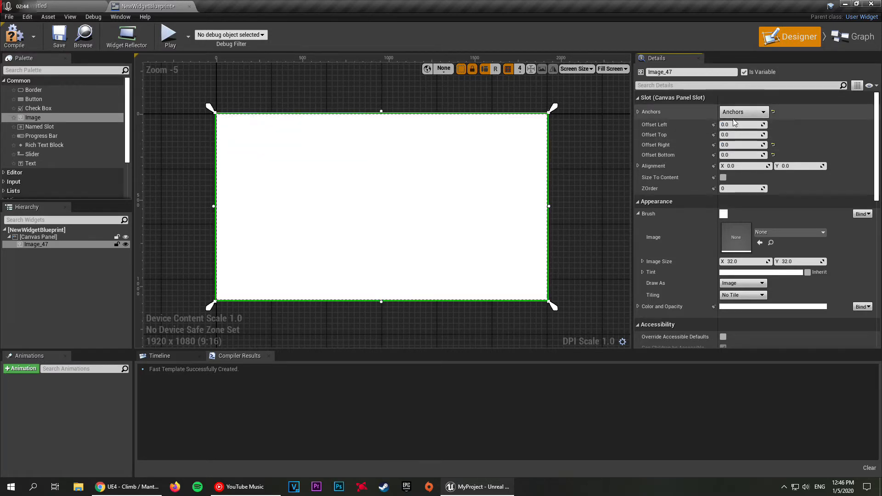
Step: Try the center anchor preset on the image and return it to the full-stretch preset
{"action": "left_click", "coordinate": [740, 112]}
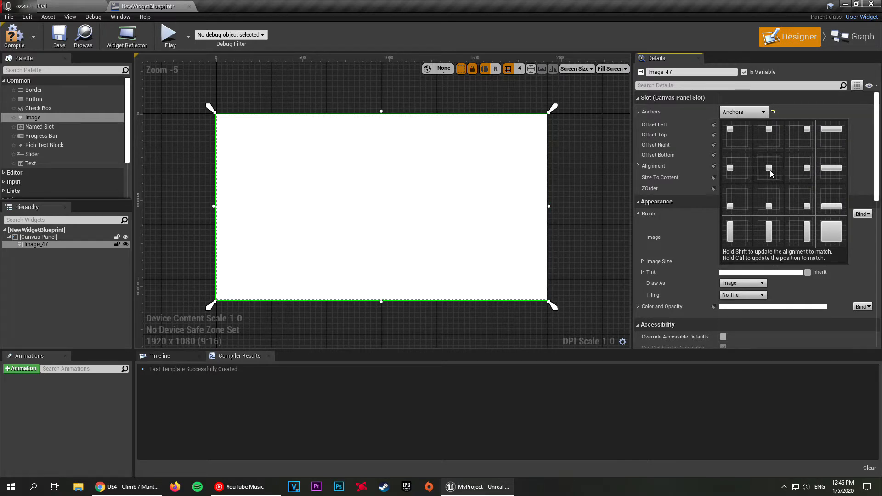
{"action": "left_click", "coordinate": [769, 170], "text": "ctrl"}
{"action": "left_click", "coordinate": [743, 112]}
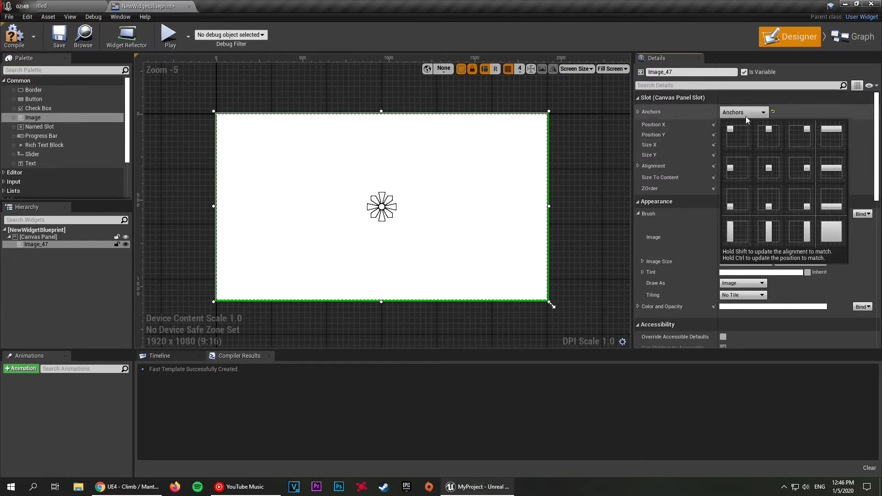
{"action": "left_click", "coordinate": [809, 232], "text": "ctrl"}
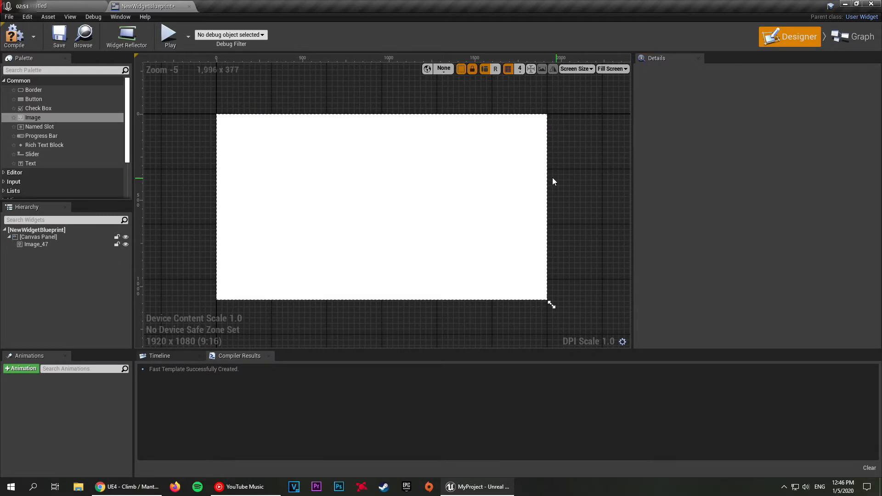
{"action": "left_click", "coordinate": [383, 101]}
{"action": "left_click", "coordinate": [490, 148]}
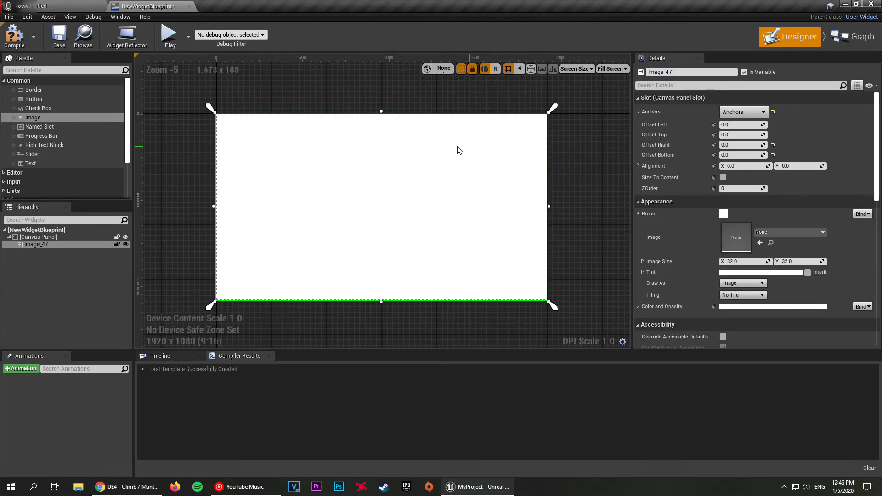
Step: Rename the image widget in the hierarchy as Background
{"action": "left_click", "coordinate": [365, 84]}
{"action": "left_click", "coordinate": [47, 245]}
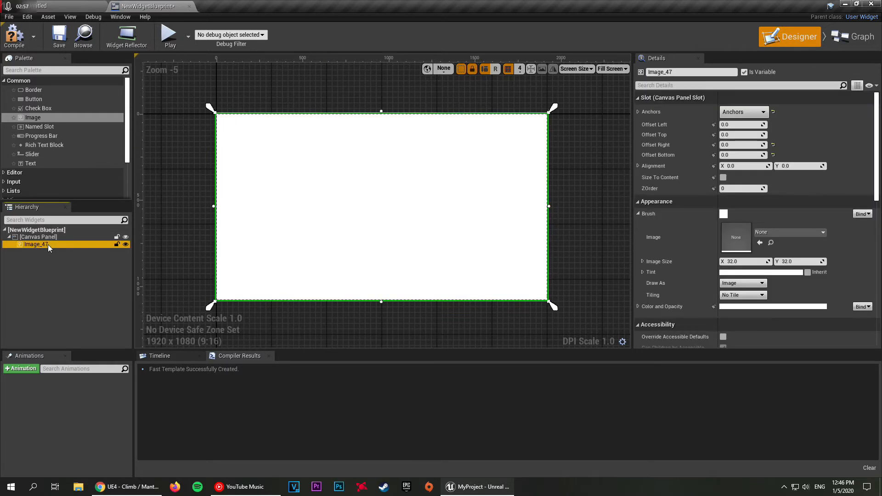
{"action": "left_click", "coordinate": [47, 245]}
{"action": "key", "text": "BackSpace"}
{"action": "type", "text": "Backg"}
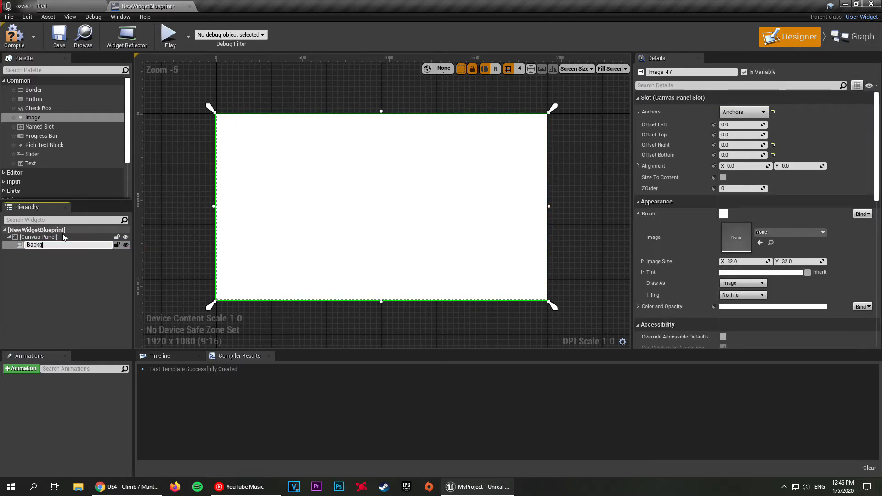
{"action": "type", "text": "round"}
{"action": "key", "text": "Return"}
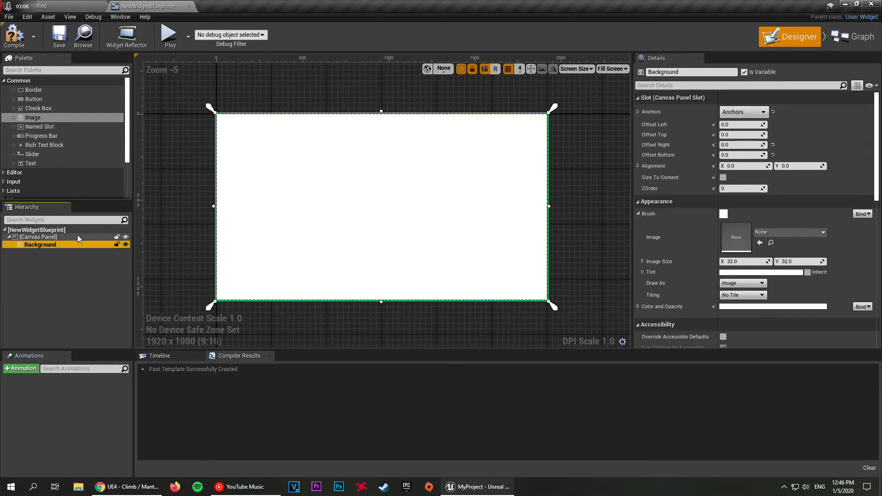
{"action": "left_click", "coordinate": [159, 228]}
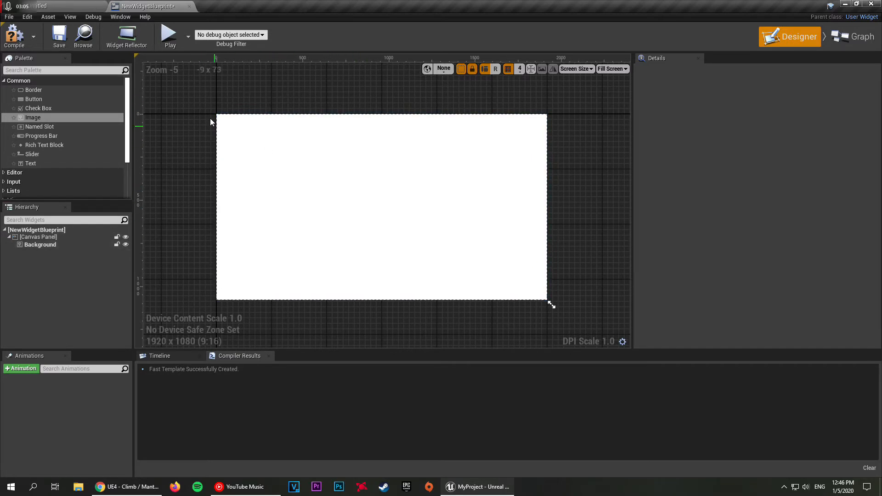
Step: Look through the assets available for the Background image's brush, and collapse its Brush settings
{"action": "left_click", "coordinate": [324, 173]}
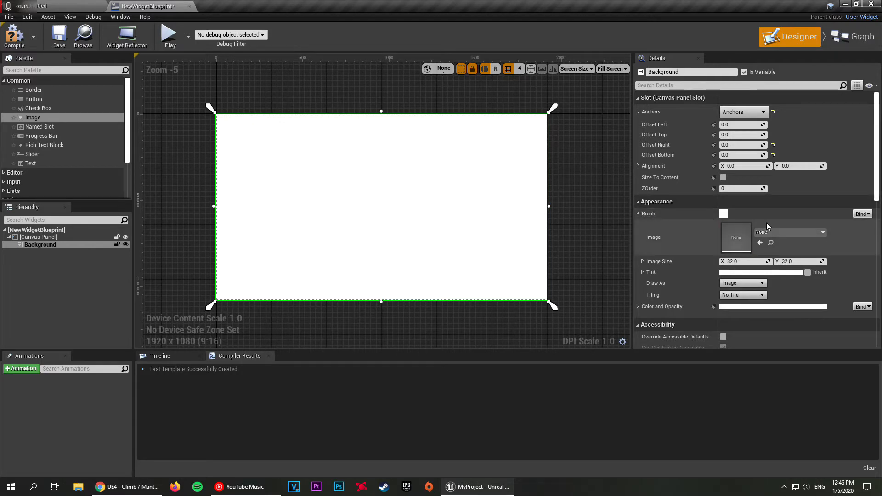
{"action": "left_click", "coordinate": [799, 234]}
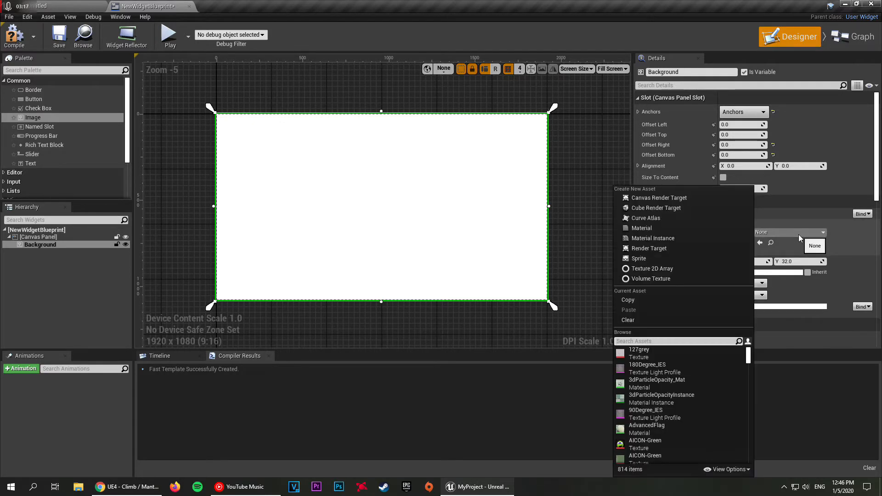
{"action": "left_click", "coordinate": [798, 234]}
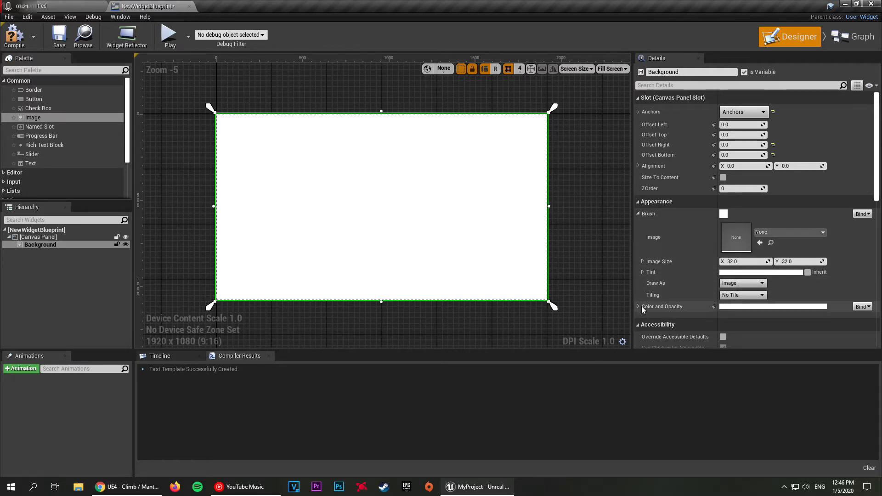
{"action": "left_click", "coordinate": [637, 214]}
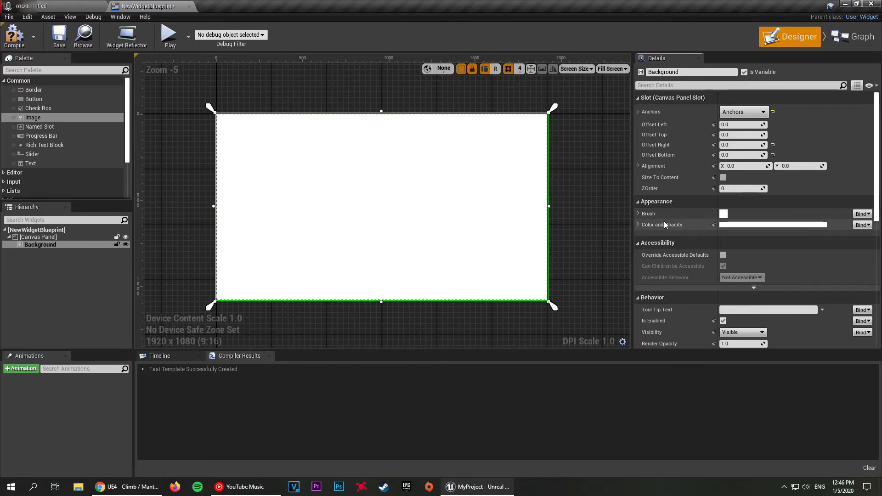
Step: Tint the Background image light blue, with color R 0.365865, G 0.552544 and B 1.0
{"action": "left_click", "coordinate": [638, 225]}
{"action": "left_click", "coordinate": [724, 227]}
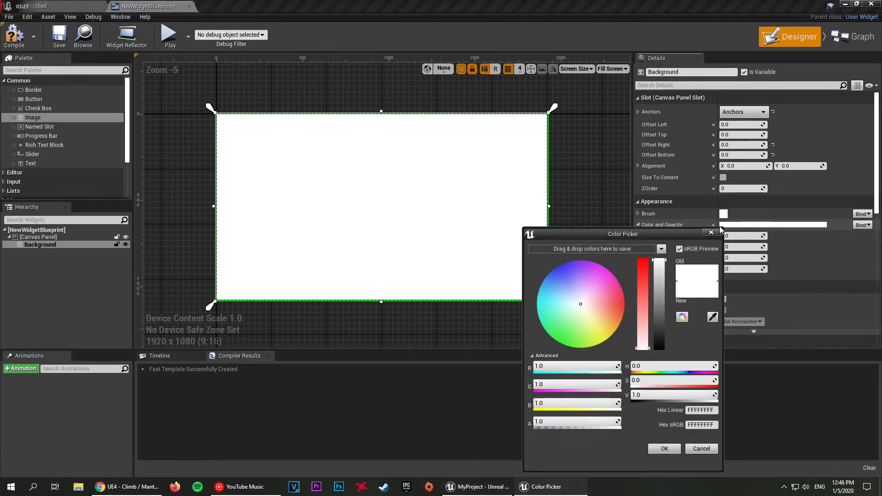
{"action": "left_click_drag", "start_coordinate": [627, 233], "coordinate": [433, 134]}
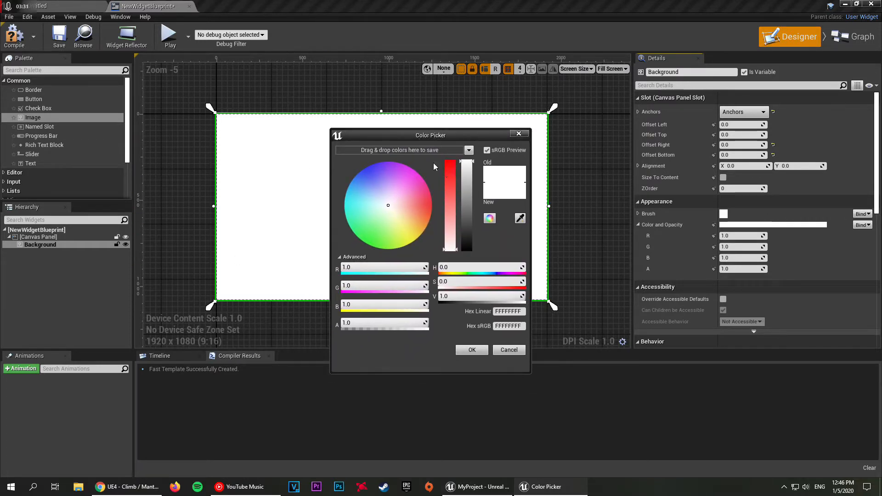
{"action": "left_click_drag", "start_coordinate": [393, 211], "coordinate": [367, 187]}
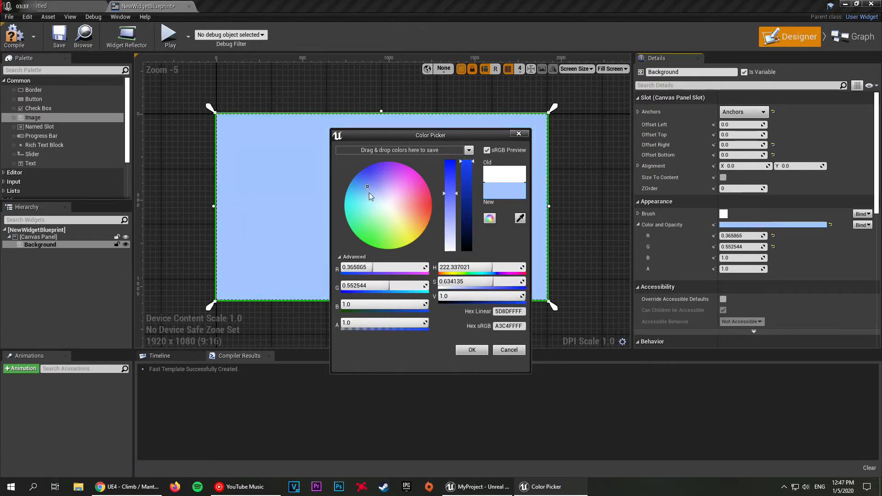
{"action": "left_click_drag", "start_coordinate": [424, 135], "coordinate": [494, 164]}
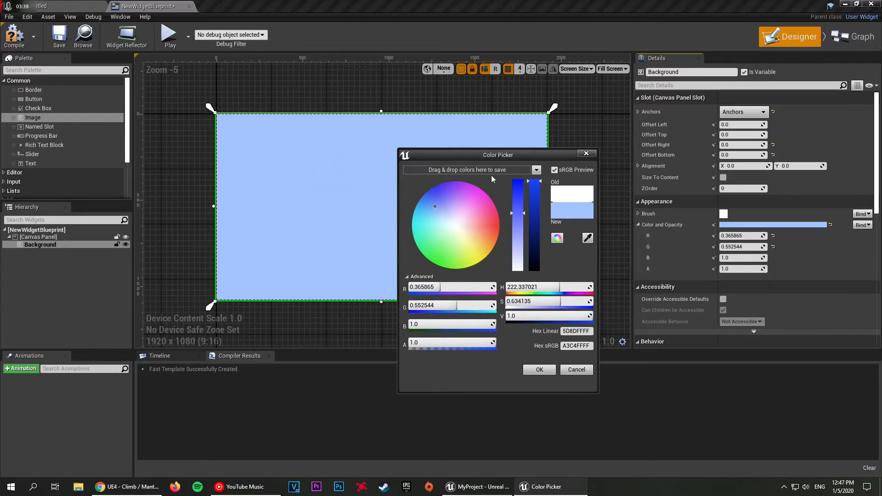
{"action": "left_click", "coordinate": [540, 370]}
{"action": "left_click", "coordinate": [578, 262]}
{"action": "left_click", "coordinate": [489, 245]}
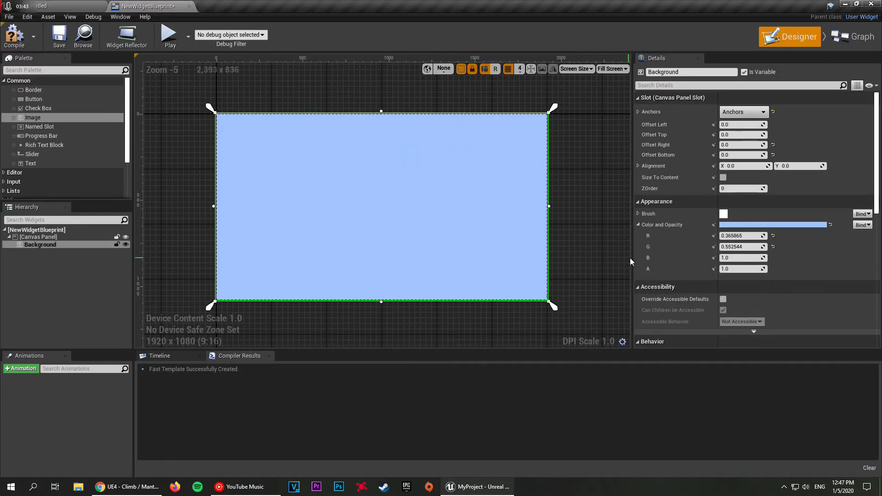
Step: Try an alpha of 0.5 on the Background's color, reset it to the default and deselect the image
{"action": "left_click", "coordinate": [744, 270]}
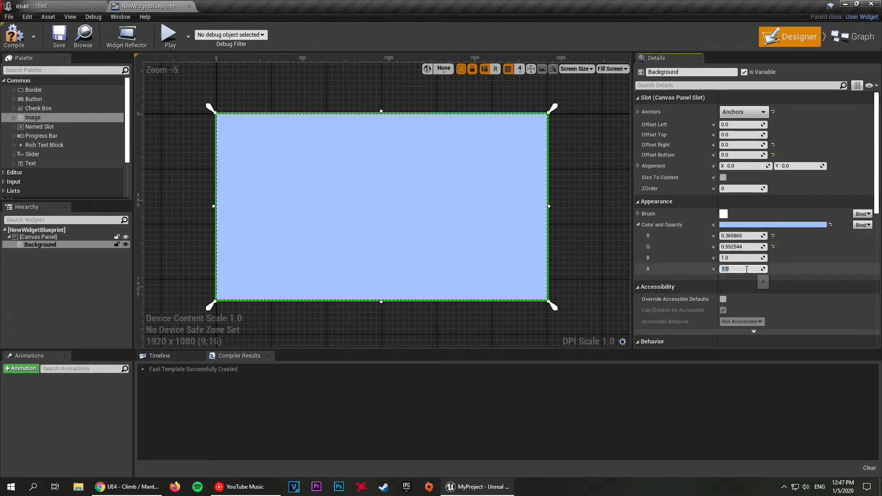
{"action": "type", "text": "1"}
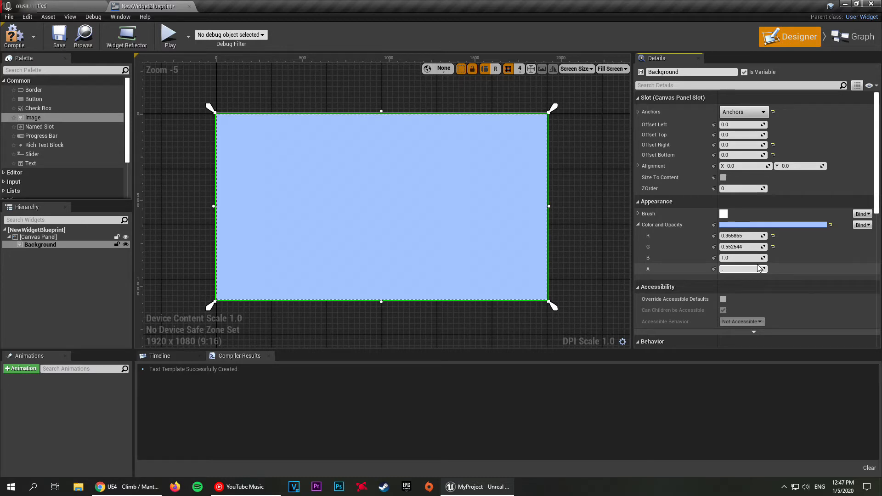
{"action": "key", "text": "Return"}
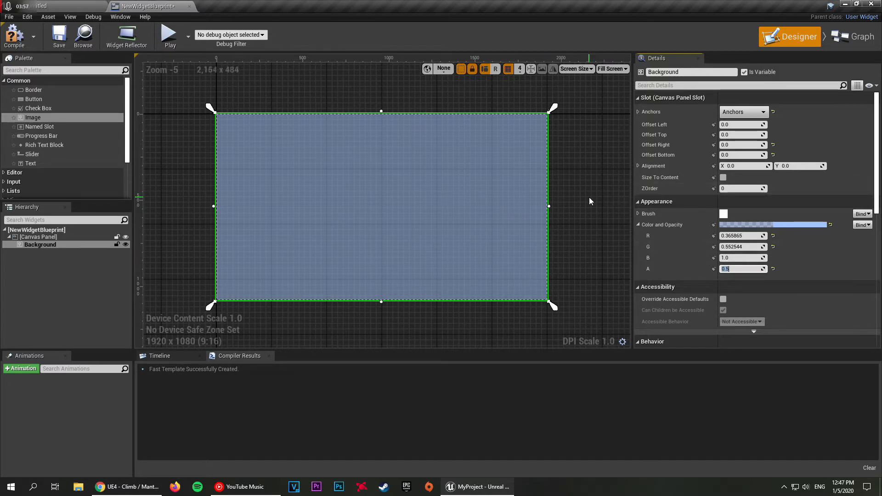
{"action": "left_click", "coordinate": [554, 207]}
{"action": "left_click", "coordinate": [498, 206]}
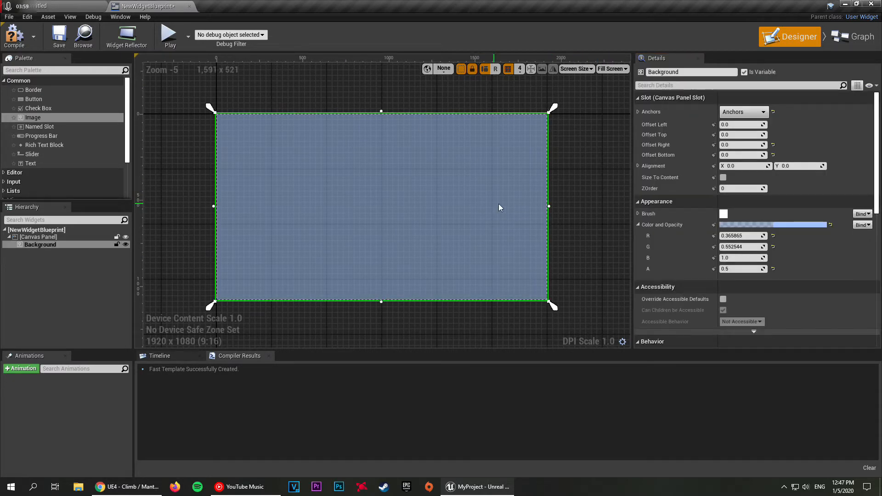
{"action": "left_click", "coordinate": [773, 270]}
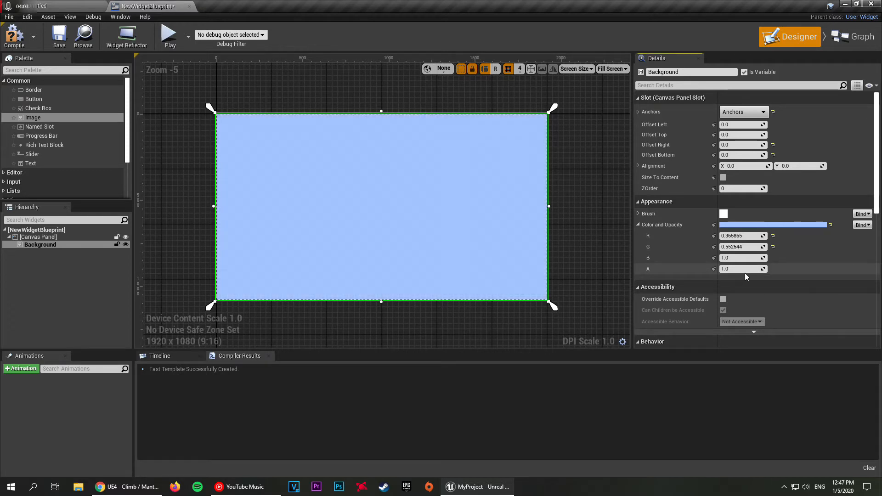
{"action": "left_click", "coordinate": [613, 247]}
{"action": "left_click", "coordinate": [457, 257]}
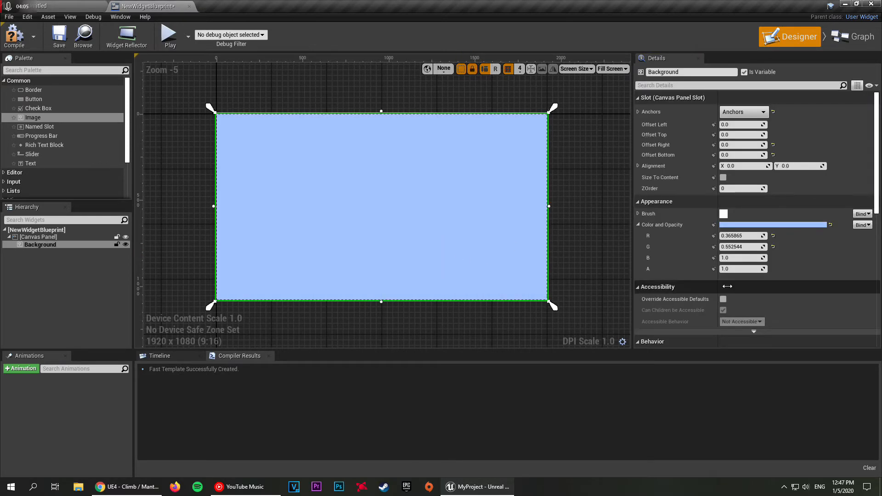
{"action": "left_click", "coordinate": [577, 237]}
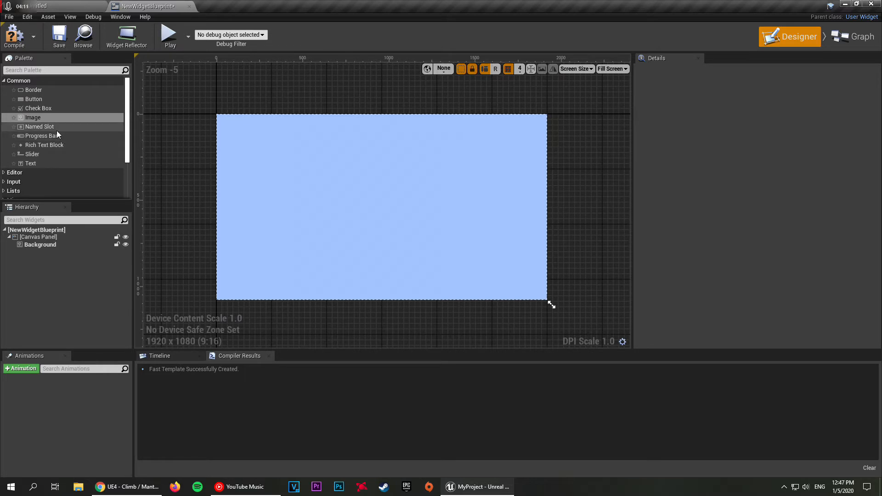
Step: Add a Vertical Box panel widget to the canvas near the center, at about X 884, Y 492
{"action": "scroll", "coordinate": [56, 131], "scroll_direction": "down", "scroll_amount": 5}
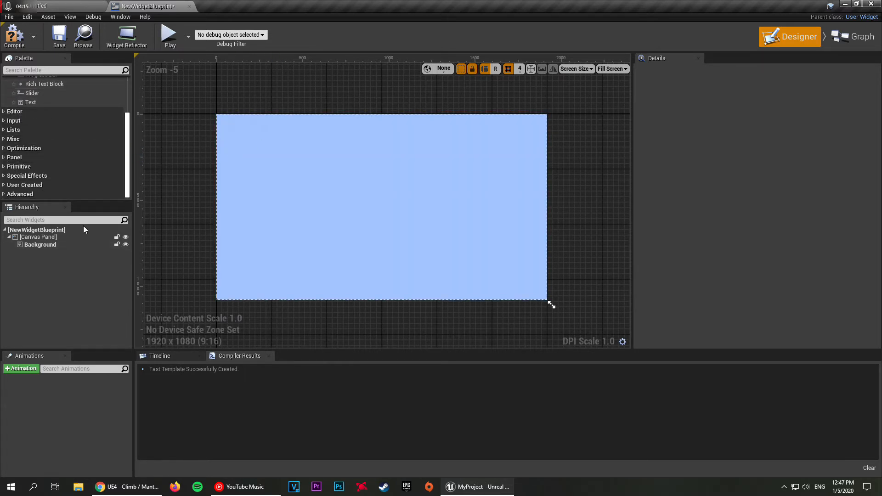
{"action": "left_click", "coordinate": [3, 158]}
{"action": "scroll", "coordinate": [57, 172], "scroll_direction": "down", "scroll_amount": 2}
{"action": "scroll", "coordinate": [48, 188], "scroll_direction": "down", "scroll_amount": 2}
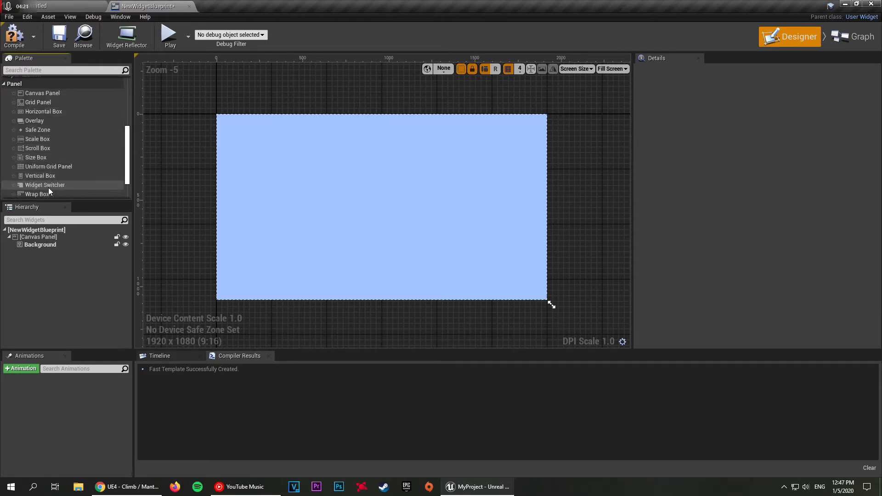
{"action": "left_click_drag", "start_coordinate": [40, 177], "coordinate": [368, 199]}
{"action": "left_click", "coordinate": [285, 96]}
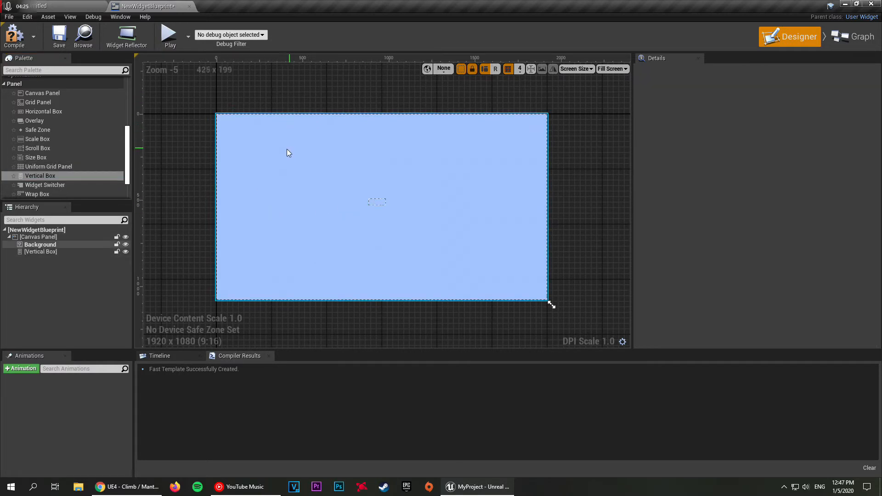
{"action": "scroll", "coordinate": [46, 156], "scroll_direction": "up", "scroll_amount": 1}
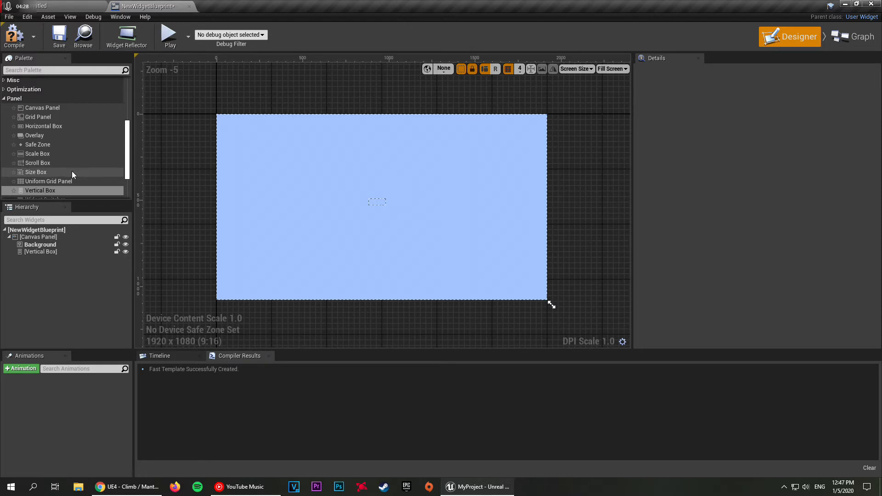
{"action": "scroll", "coordinate": [61, 163], "scroll_direction": "down", "scroll_amount": 1}
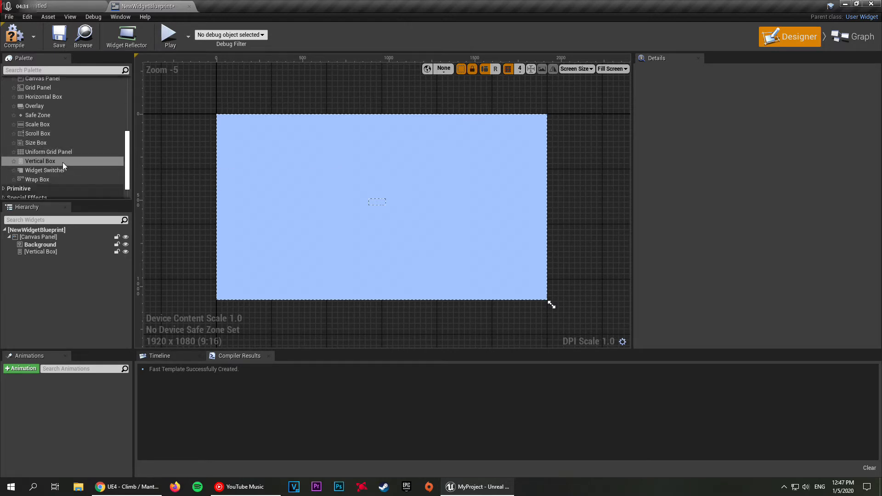
{"action": "scroll", "coordinate": [62, 156], "scroll_direction": "up", "scroll_amount": 1}
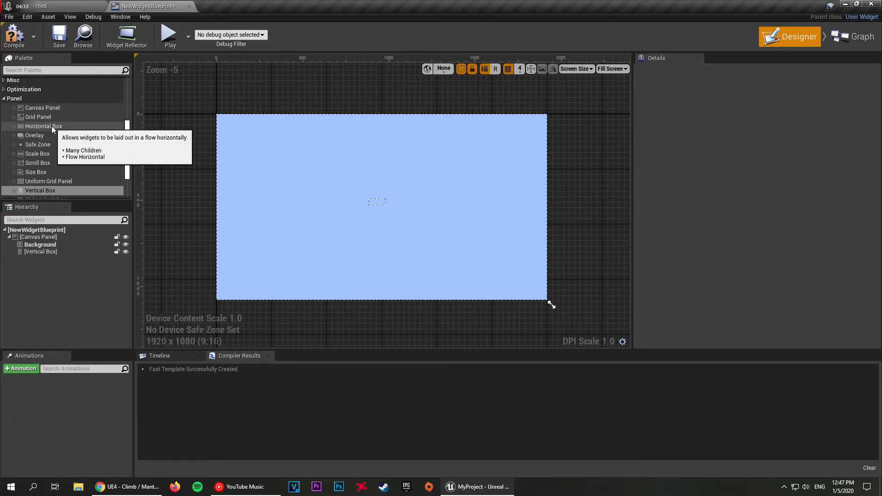
{"action": "left_click", "coordinate": [338, 228]}
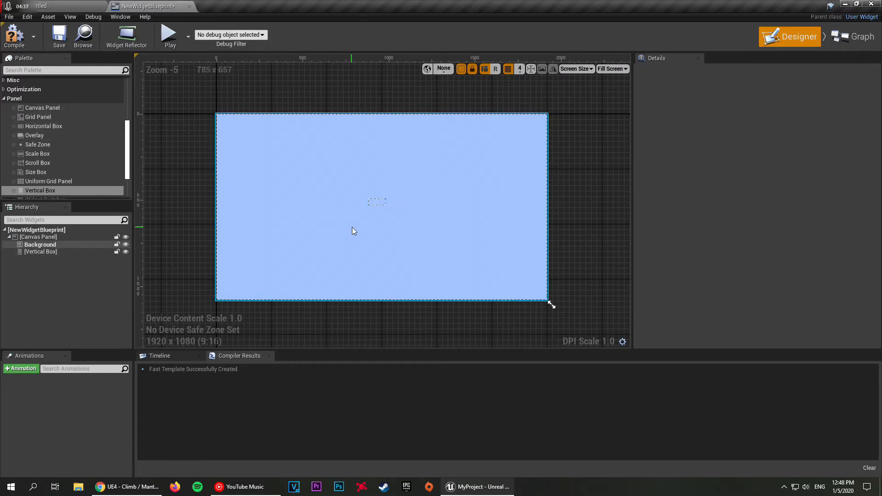
Step: Anchor the Vertical Box to the center of the canvas
{"action": "left_click", "coordinate": [380, 203]}
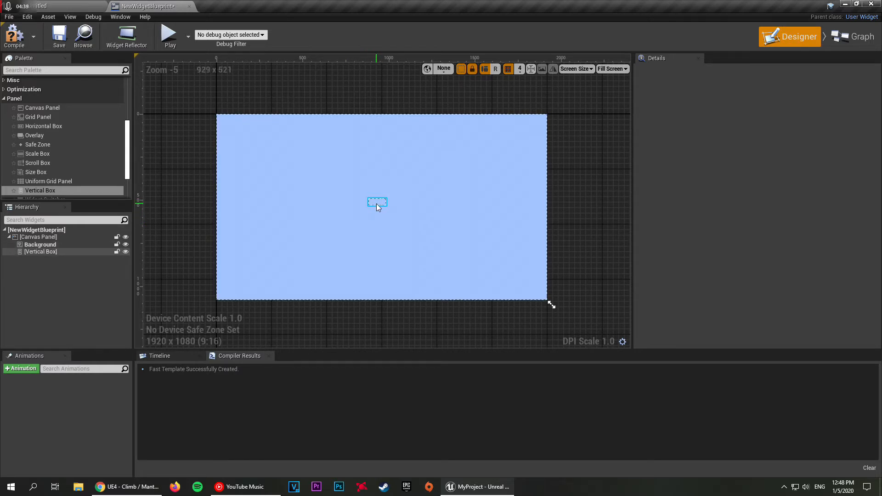
{"action": "left_click", "coordinate": [376, 203]}
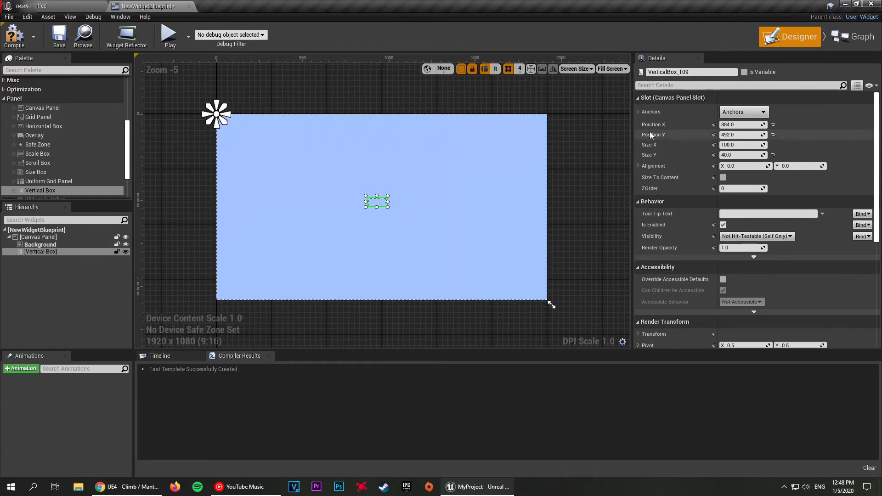
{"action": "left_click", "coordinate": [737, 113]}
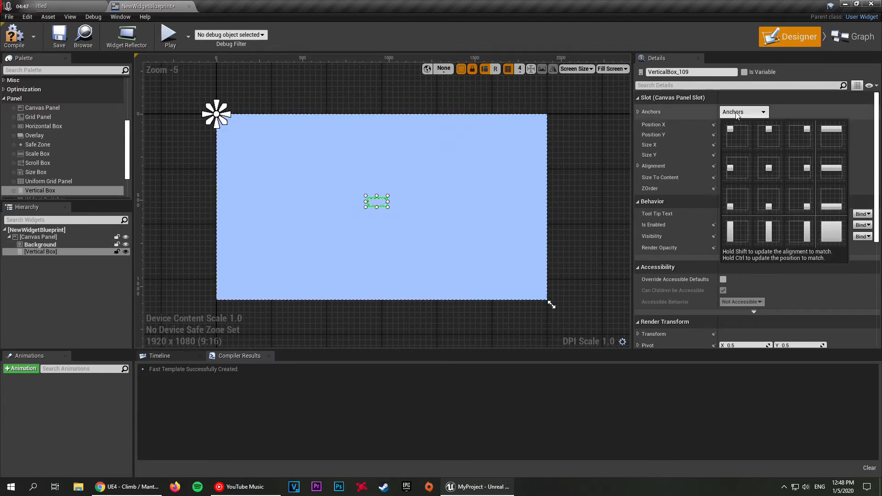
{"action": "left_click", "coordinate": [762, 169]}
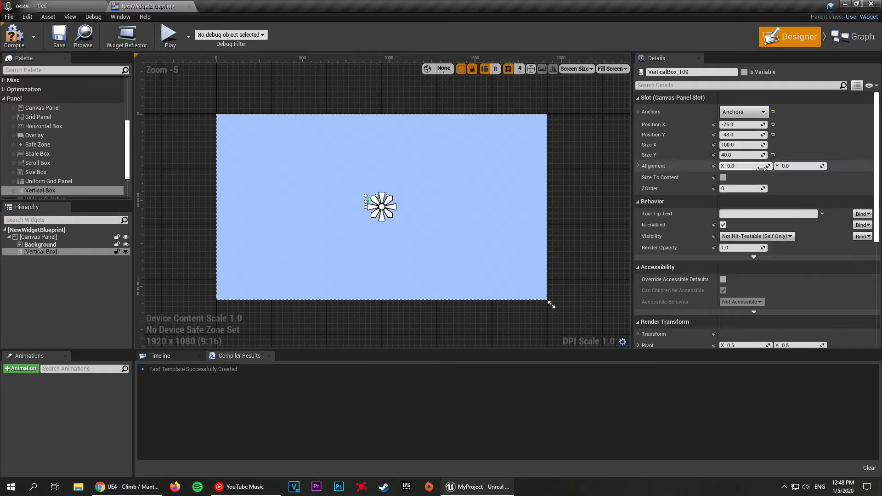
{"action": "left_click", "coordinate": [738, 114]}
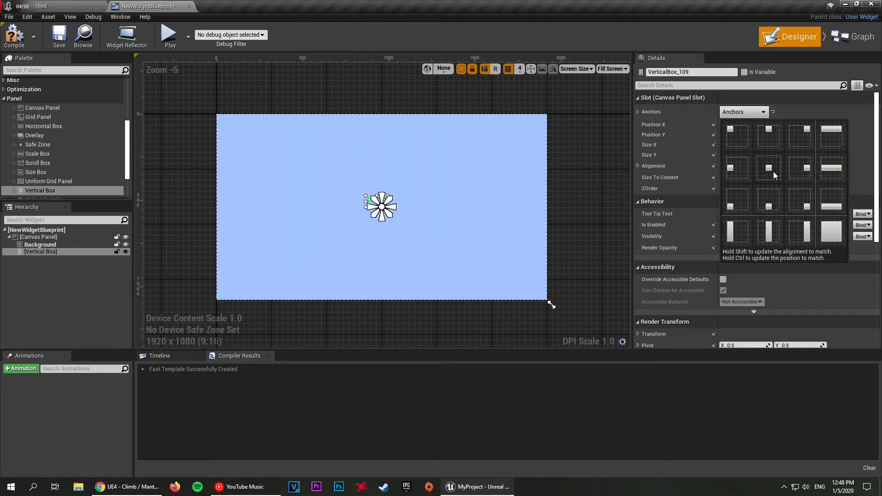
{"action": "left_click", "coordinate": [770, 169]}
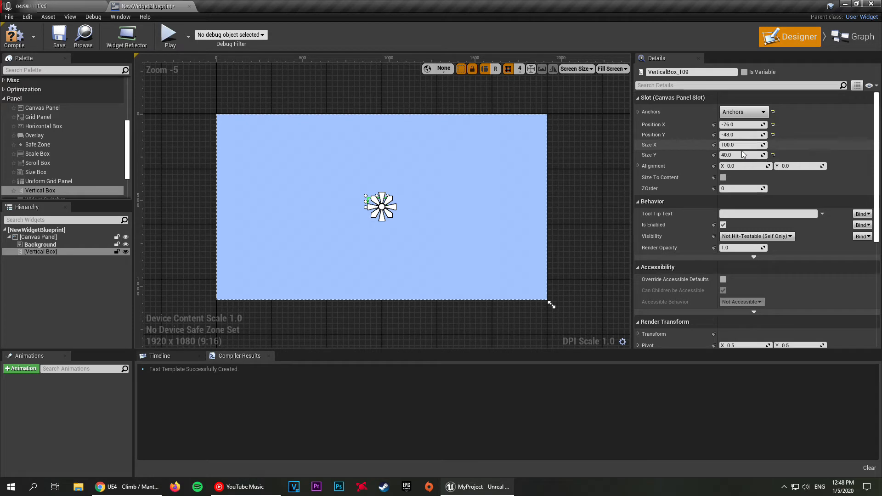
Step: Set the Vertical Box's Position X and Position Y to 0
{"action": "left_click", "coordinate": [737, 124]}
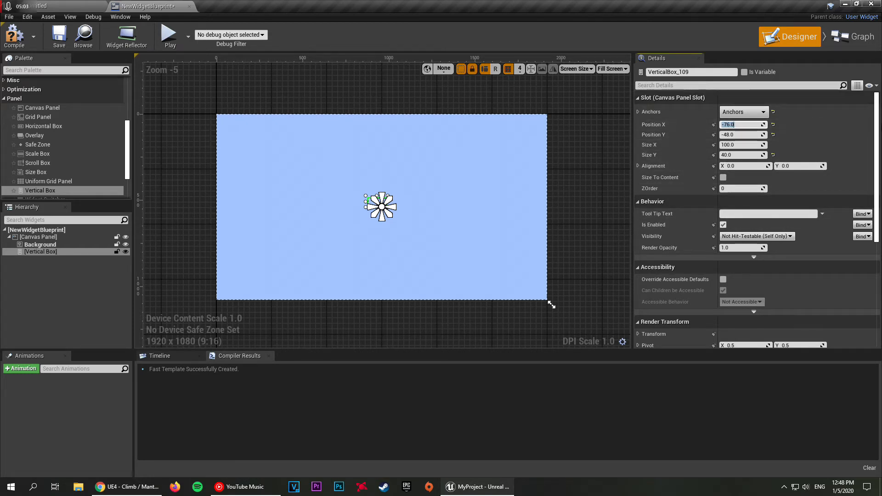
{"action": "type", "text": "0"}
{"action": "key", "text": "Tab"}
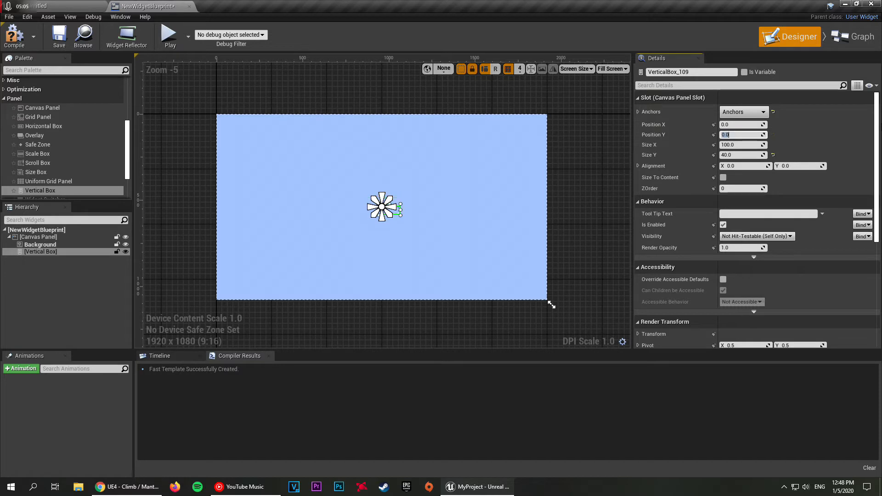
{"action": "left_click", "coordinate": [315, 206]}
{"action": "left_click", "coordinate": [387, 211]}
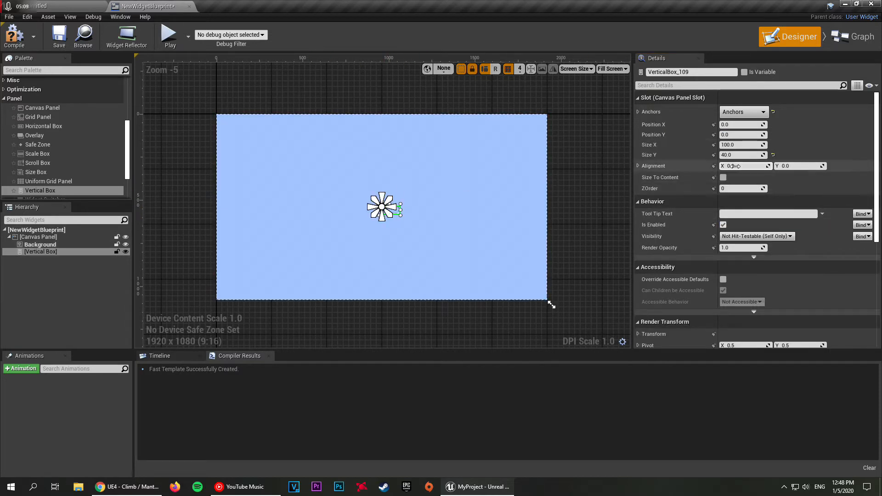
Step: Set the Vertical Box's alignment to 0.5 in both X and Y
{"action": "key", "text": "BackSpace"}
{"action": "type", "text": "5"}
{"action": "key", "text": "Tab"}
{"action": "type", "text": "0."}
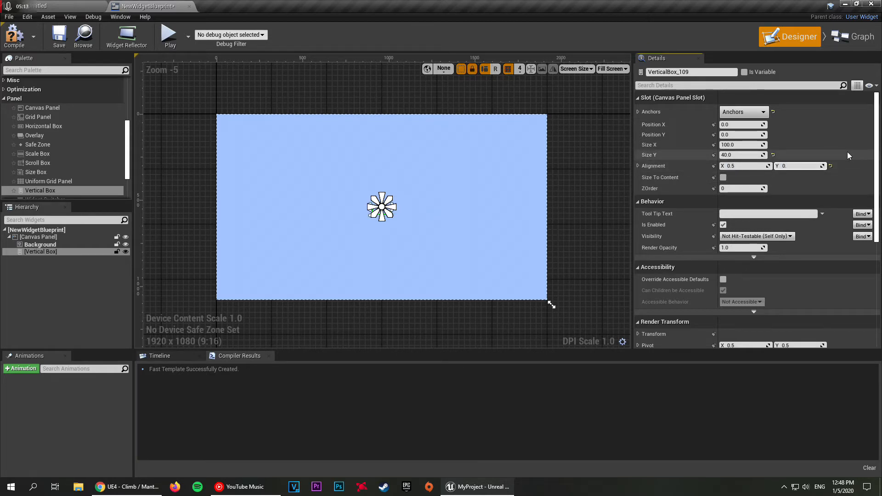
{"action": "type", "text": "5"}
{"action": "key", "text": "Return"}
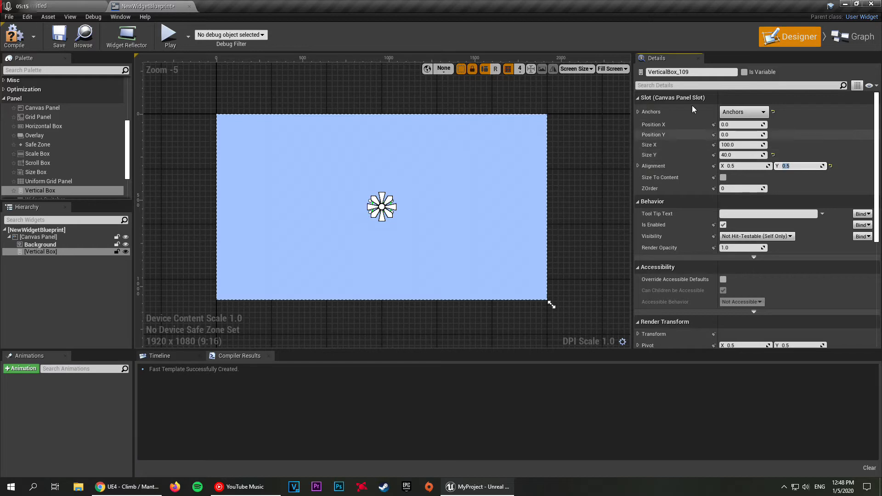
Step: Set the Vertical Box's Size X to 400 and enlarge its Size Y to about 600
{"action": "left_click", "coordinate": [441, 192]}
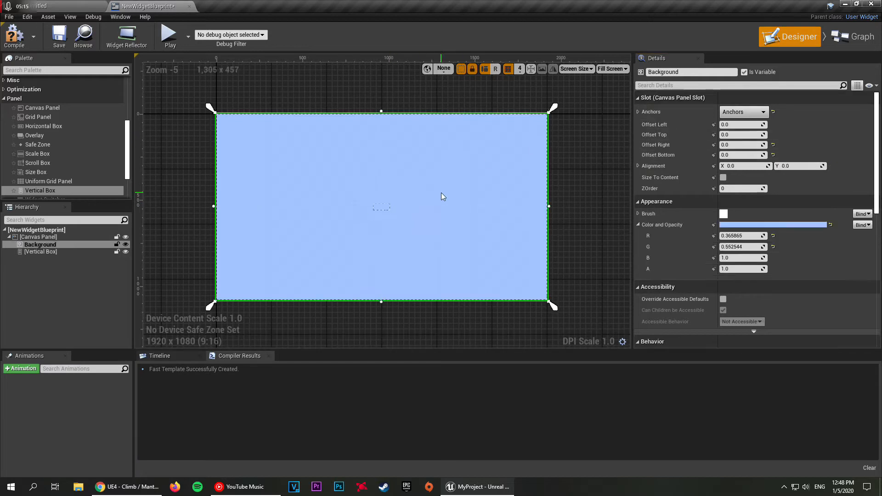
{"action": "left_click", "coordinate": [382, 209]}
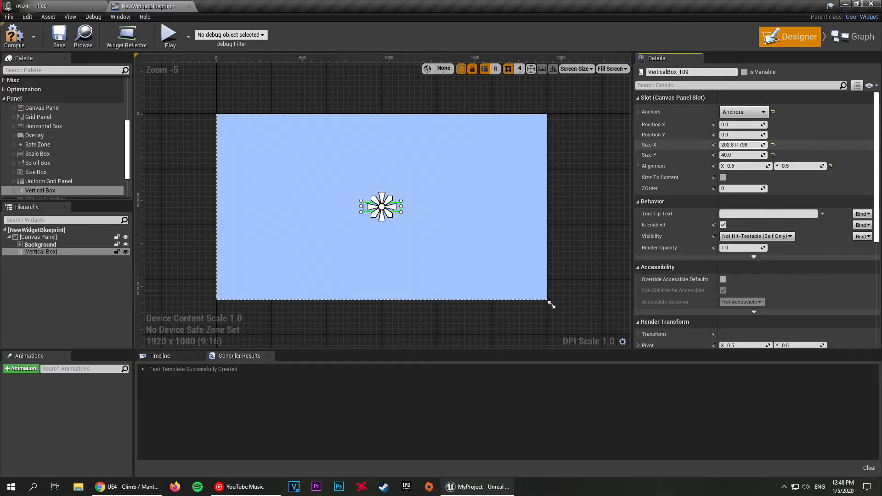
{"action": "left_click", "coordinate": [735, 145]}
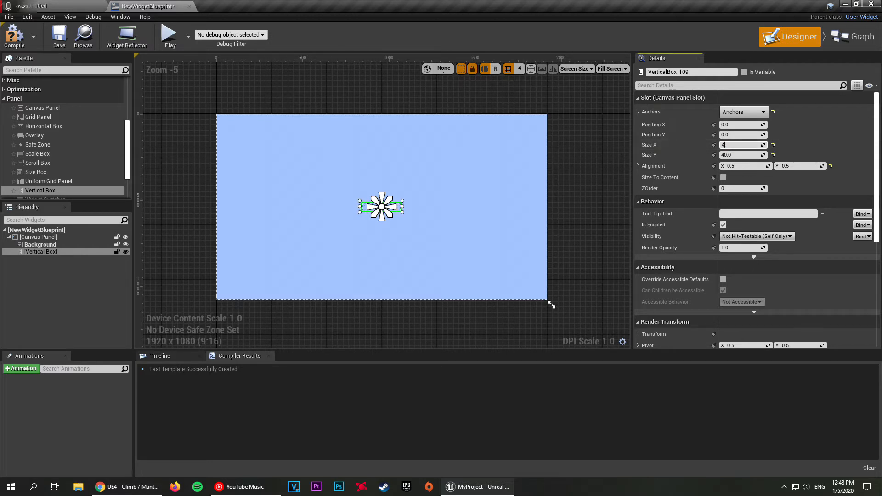
{"action": "key", "text": "Return"}
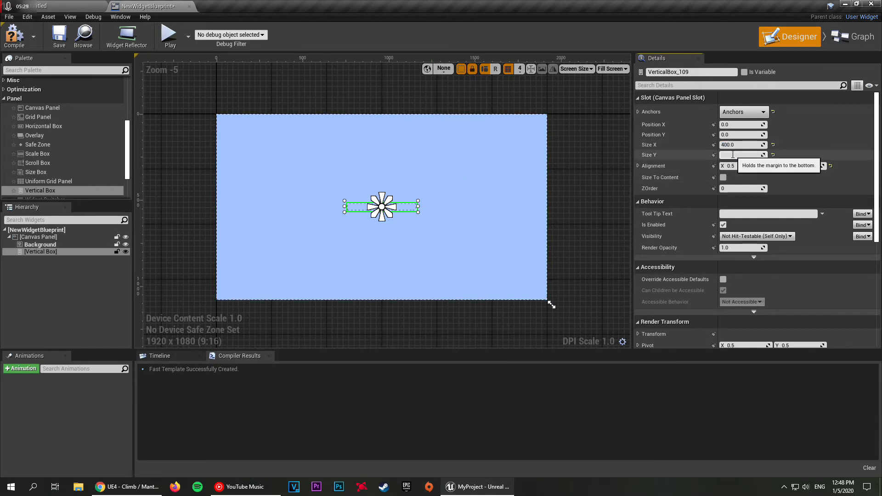
{"action": "key", "text": "Return"}
{"action": "left_click", "coordinate": [392, 109]}
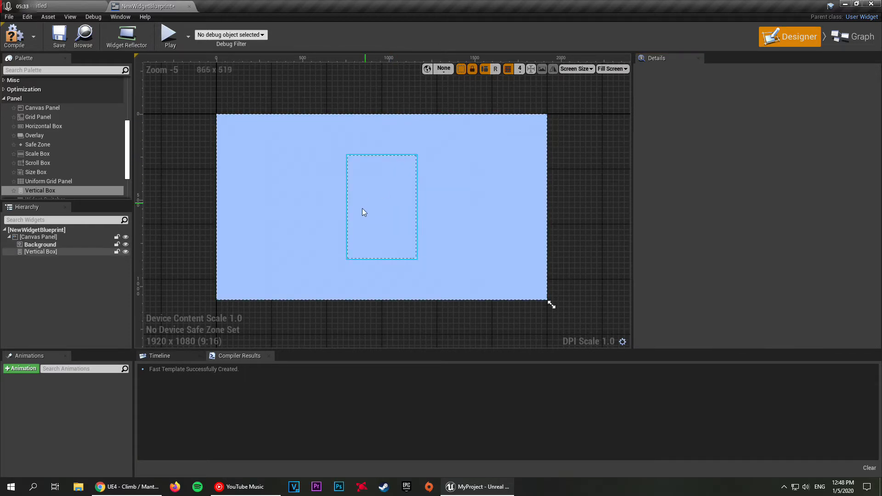
Step: Set the Vertical Box's Size Y to 400
{"action": "right_click_drag", "start_coordinate": [343, 87], "coordinate": [408, 128]}
{"action": "left_click", "coordinate": [450, 244]}
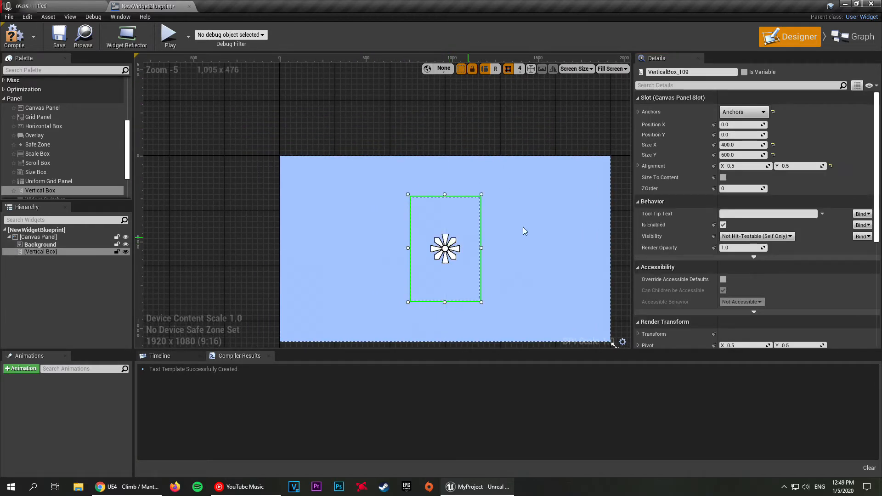
{"action": "left_click", "coordinate": [736, 155]}
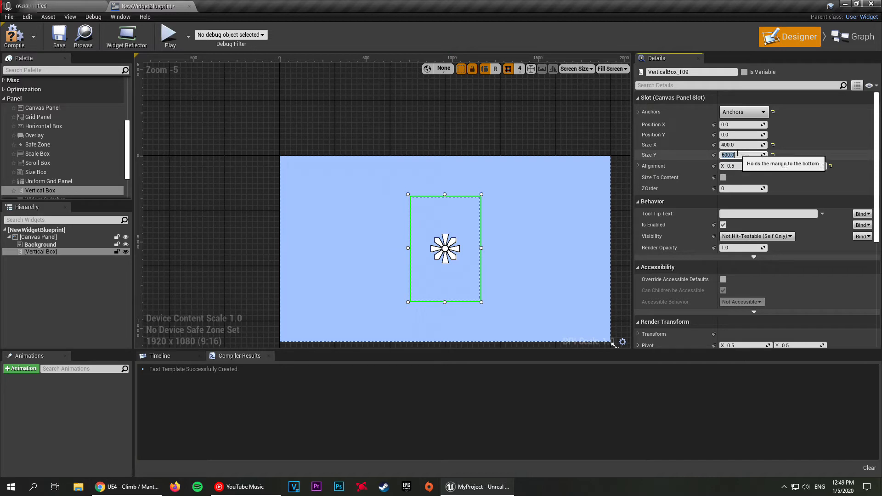
{"action": "type", "text": "4"}
{"action": "key", "text": "Return"}
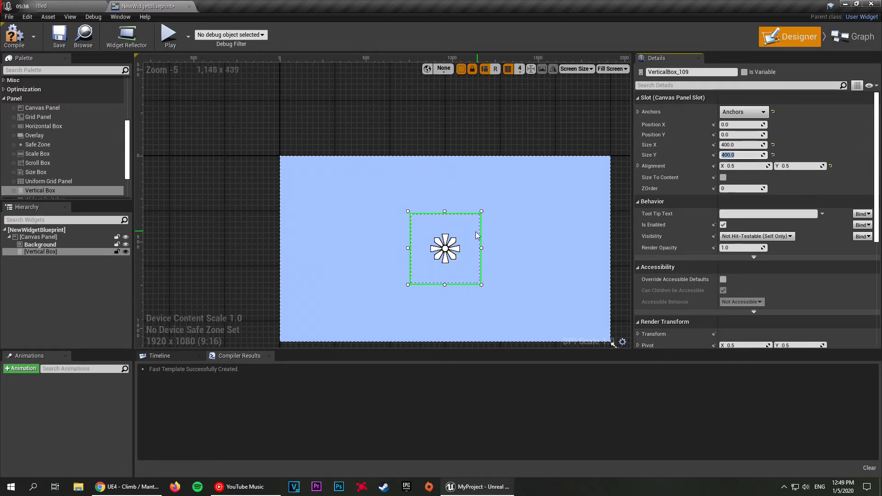
{"action": "left_click", "coordinate": [460, 195]}
{"action": "right_click_drag", "start_coordinate": [489, 146], "coordinate": [433, 124]}
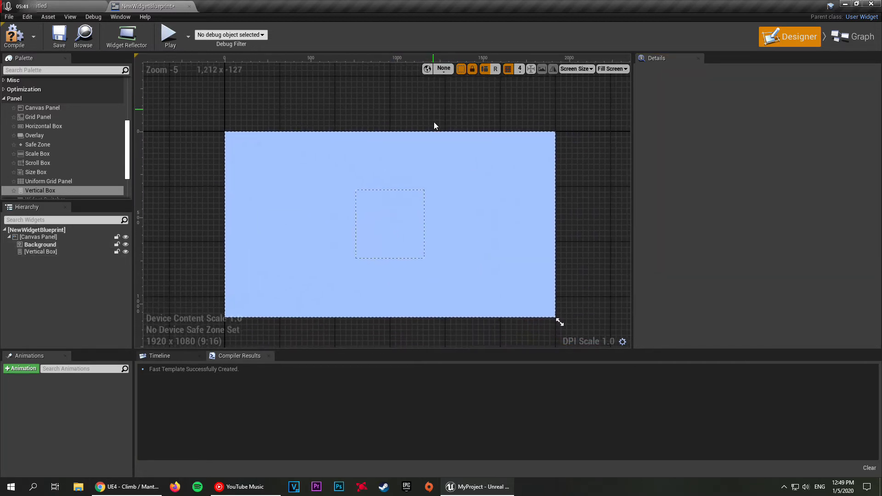
Step: Rename the Vertical Box in the widget hierarchy as MenuBox
{"action": "left_click", "coordinate": [49, 246]}
{"action": "left_click", "coordinate": [50, 252]}
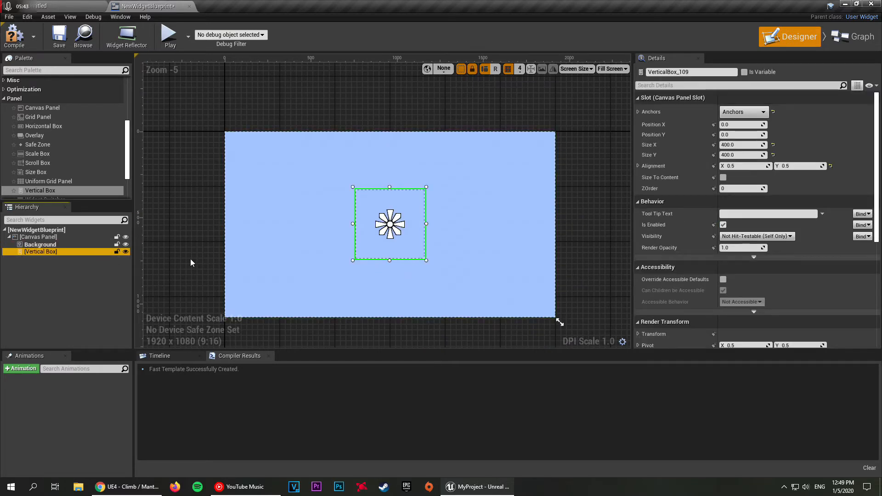
{"action": "key", "text": "F2"}
{"action": "key", "text": "BackSpace"}
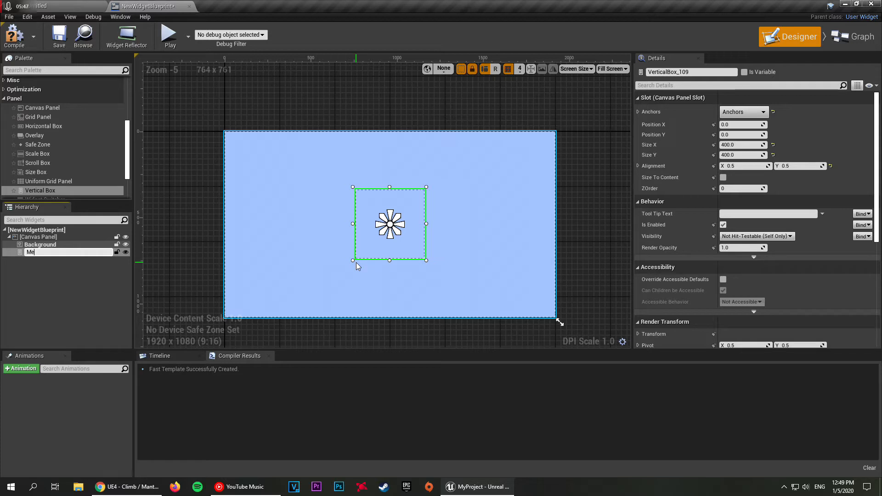
{"action": "type", "text": "MenuBox"}
{"action": "key", "text": "Return"}
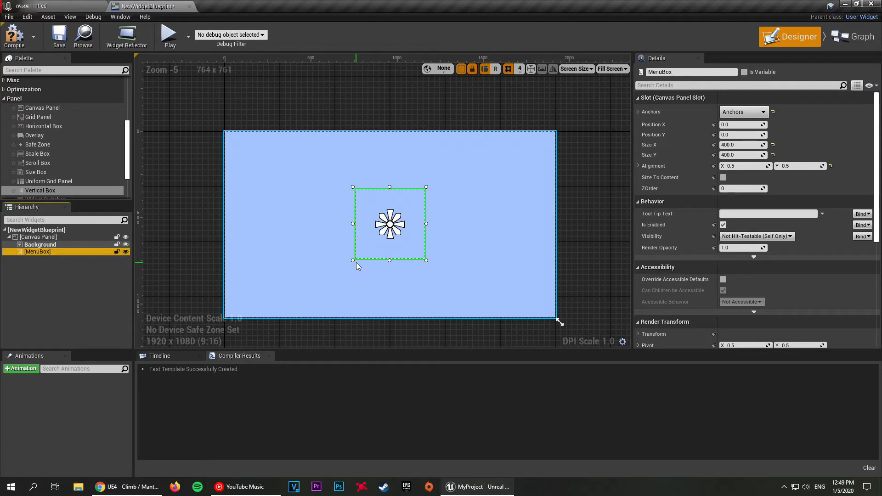
{"action": "left_click", "coordinate": [369, 78]}
{"action": "left_click", "coordinate": [387, 216]}
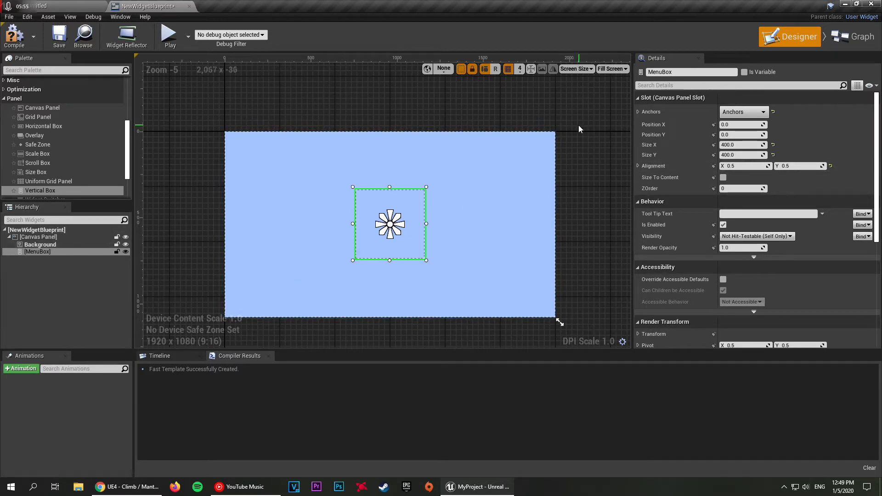
{"action": "left_click", "coordinate": [365, 122]}
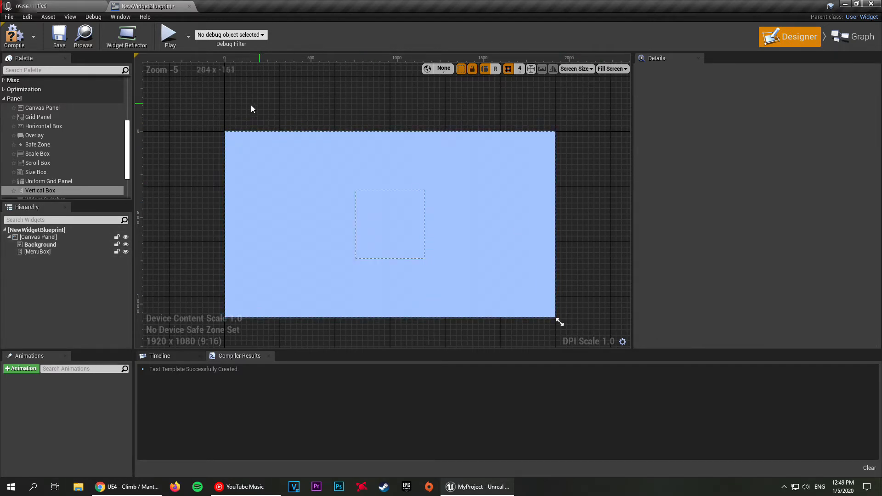
{"action": "mouse_move", "coordinate": [326, 117]}
{"action": "right_mouse_down"}
{"action": "mouse_move", "coordinate": [392, 132]}
{"action": "mouse_move", "coordinate": [287, 118]}
{"action": "mouse_move", "coordinate": [309, 93]}
{"action": "mouse_move", "coordinate": [350, 90]}
{"action": "right_mouse_up"}
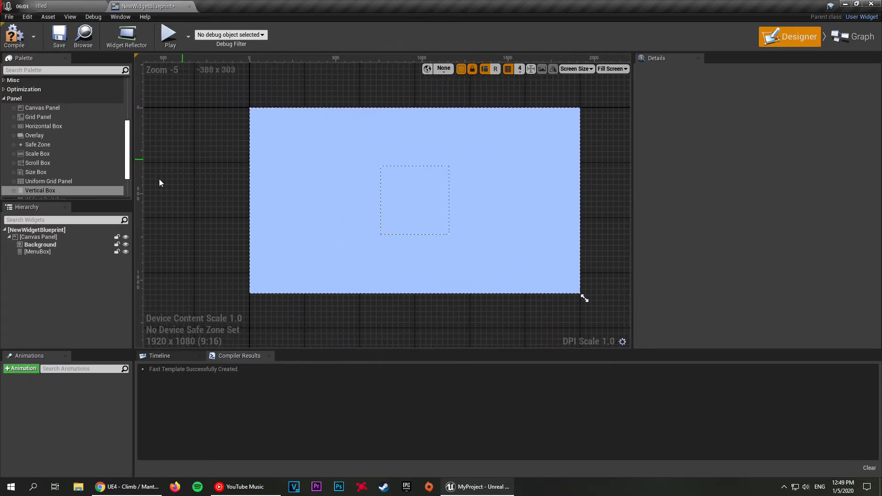
Step: Add a Button from the Common widgets inside MenuBox on the canvas
{"action": "left_click", "coordinate": [14, 98]}
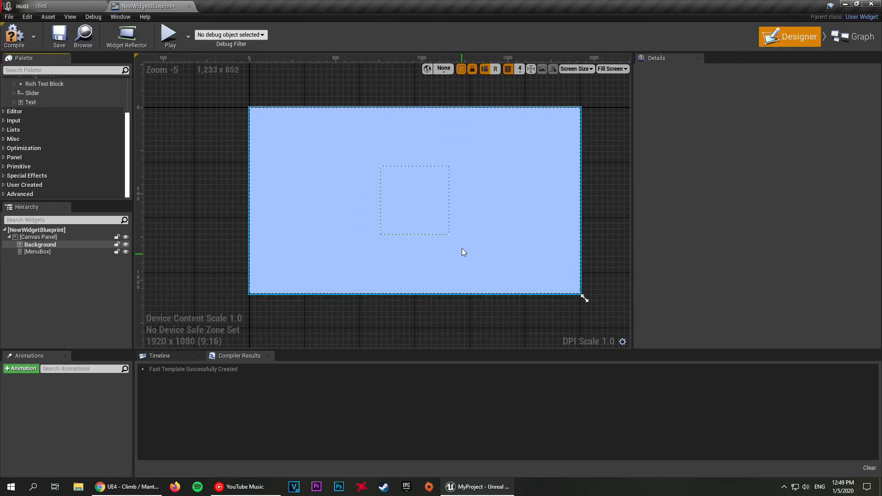
{"action": "scroll", "coordinate": [38, 147], "scroll_direction": "up", "scroll_amount": 4}
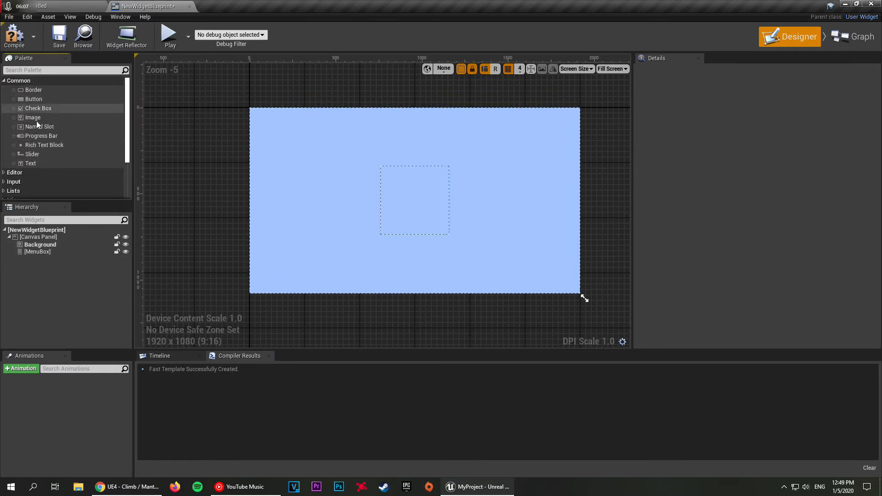
{"action": "left_click_drag", "start_coordinate": [35, 100], "coordinate": [422, 186]}
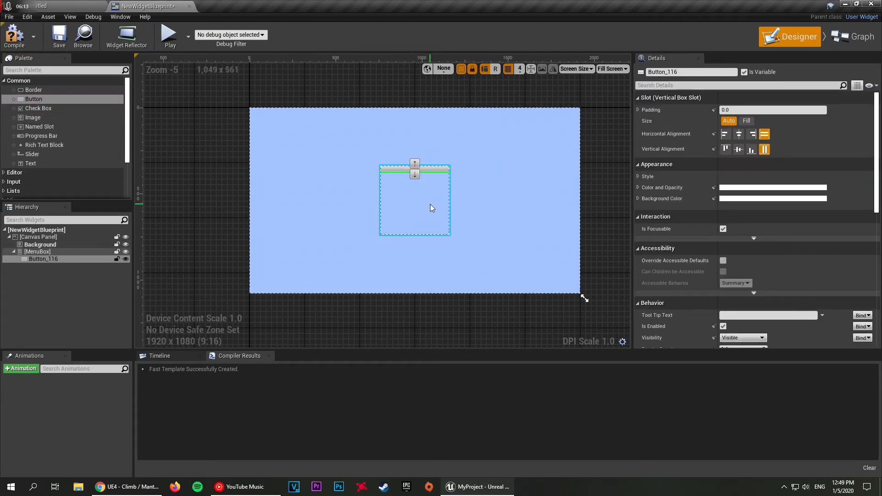
{"action": "left_click", "coordinate": [467, 96]}
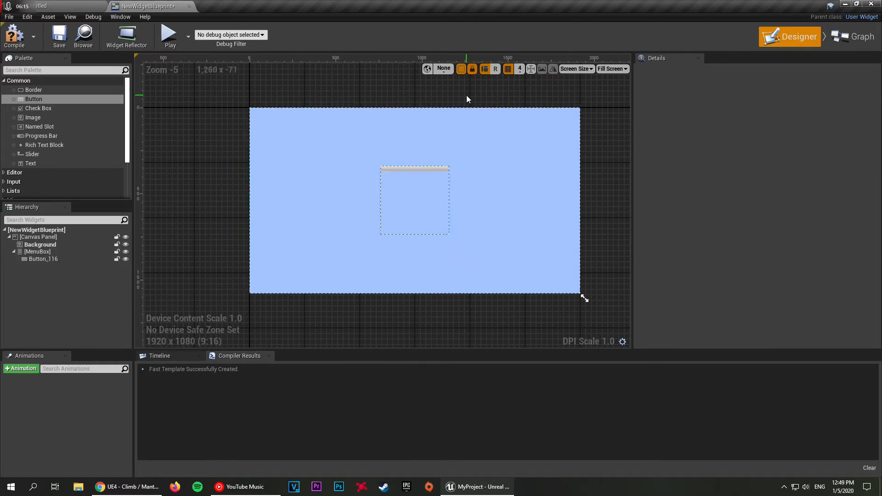
Step: Examine the new button's slot settings and how much of MenuBox the button covers
{"action": "left_click", "coordinate": [424, 168]}
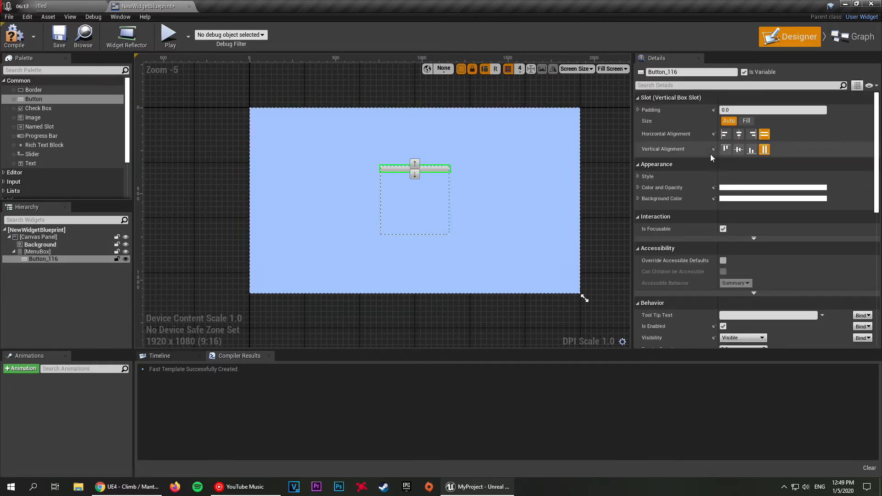
{"action": "left_click", "coordinate": [405, 100]}
{"action": "right_click_drag", "start_coordinate": [393, 100], "coordinate": [392, 123]}
{"action": "scroll", "coordinate": [393, 124], "scroll_direction": "up", "scroll_amount": 2}
{"action": "scroll", "coordinate": [421, 221], "scroll_direction": "down", "scroll_amount": 3}
{"action": "scroll", "coordinate": [416, 165], "scroll_direction": "up", "scroll_amount": 1}
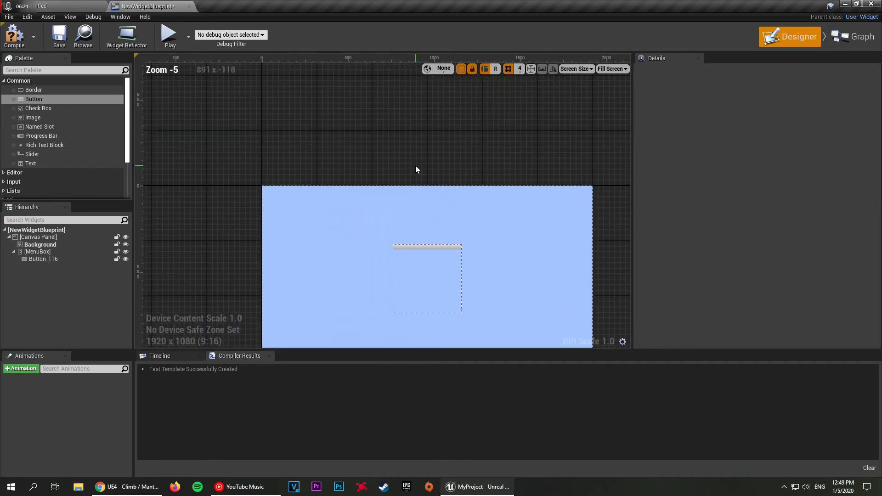
{"action": "right_click_drag", "start_coordinate": [415, 167], "coordinate": [380, 124]}
{"action": "scroll", "coordinate": [389, 147], "scroll_direction": "up", "scroll_amount": 1}
{"action": "left_click", "coordinate": [385, 205]}
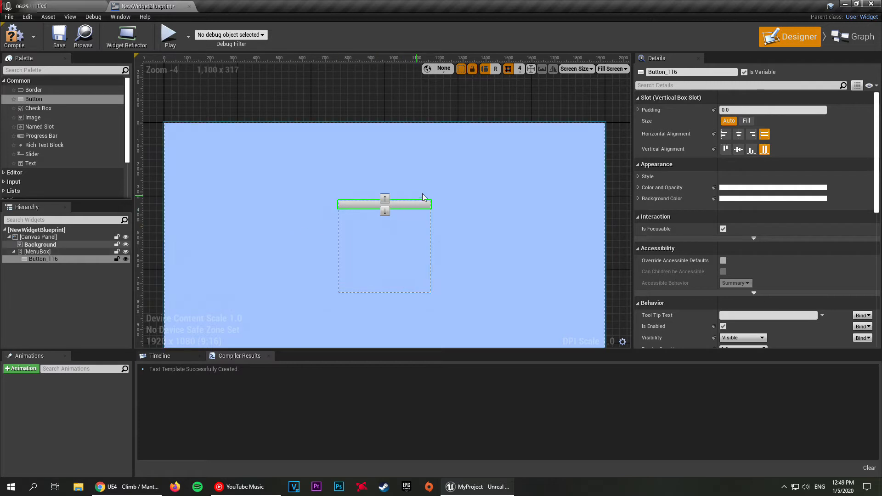
{"action": "left_click", "coordinate": [390, 237]}
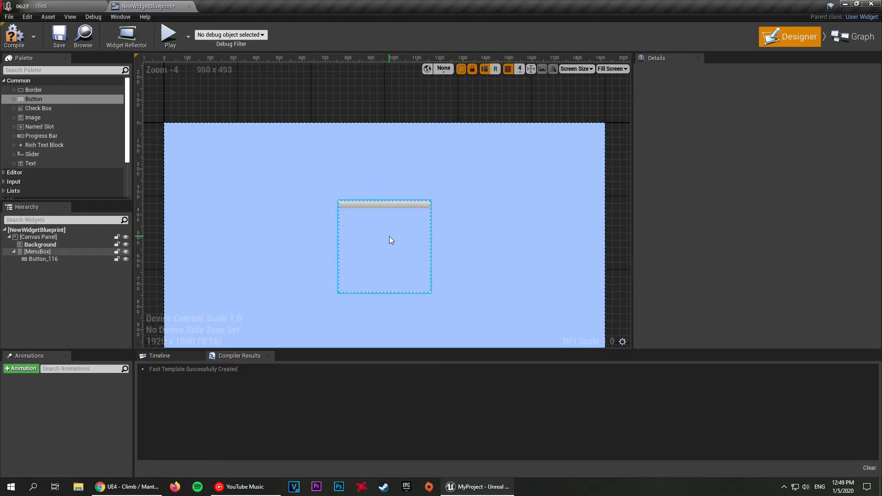
{"action": "left_click", "coordinate": [389, 236]}
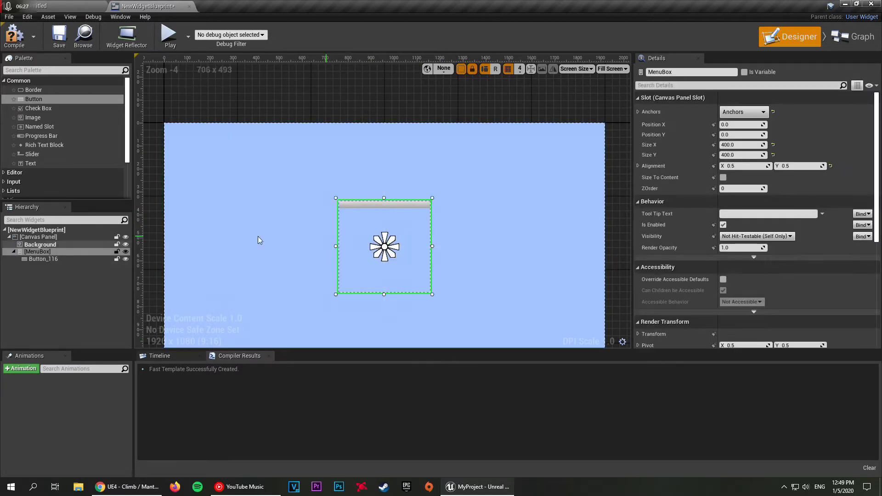
Step: Set the button's slot size within MenuBox to Fill
{"action": "left_click", "coordinate": [382, 208]}
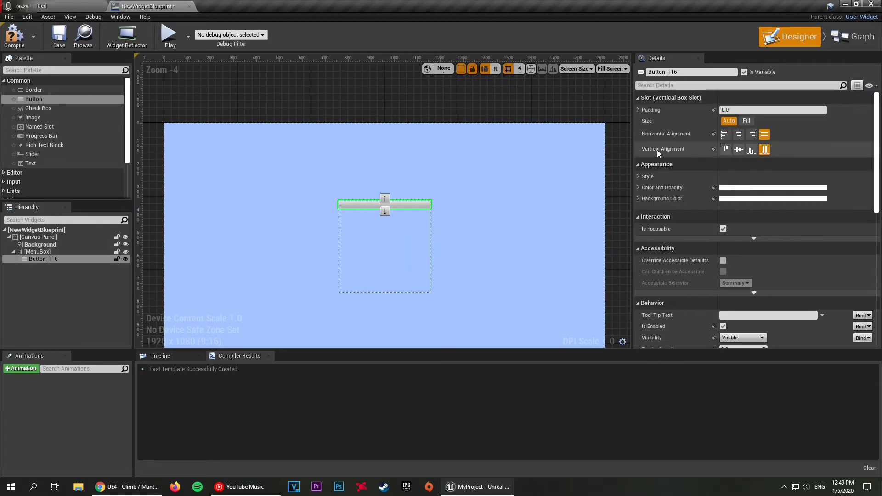
{"action": "left_click", "coordinate": [746, 121]}
{"action": "left_click", "coordinate": [421, 91]}
Step: Copy the button, paste a second one into MenuBox, and check both buttons on the canvas
{"action": "left_click", "coordinate": [389, 262]}
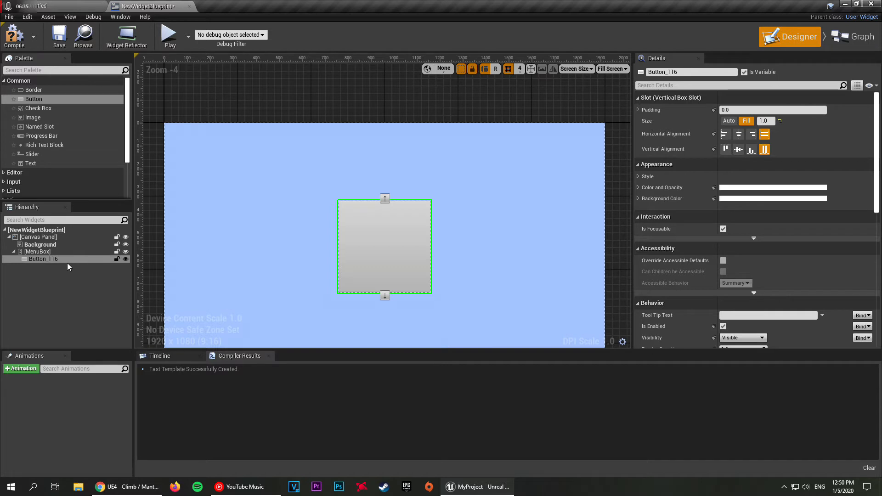
{"action": "left_click", "coordinate": [55, 252]}
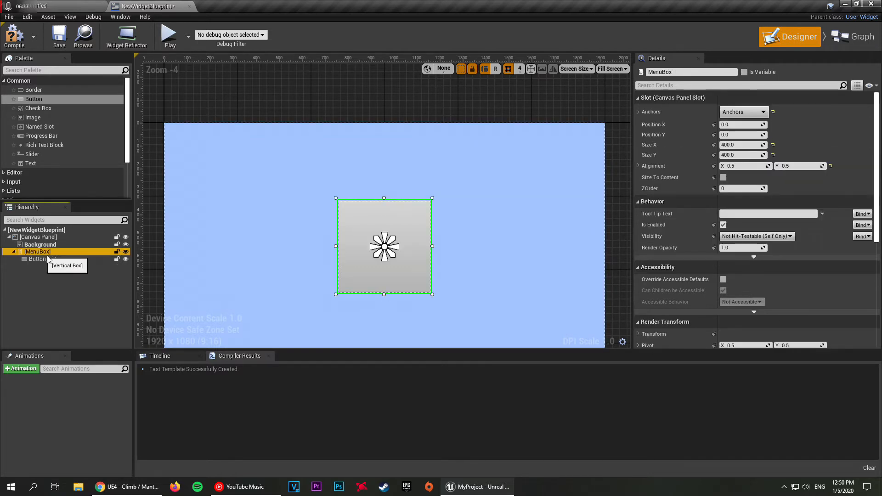
{"action": "key", "text": "ctrl+v"}
{"action": "left_click", "coordinate": [289, 281]}
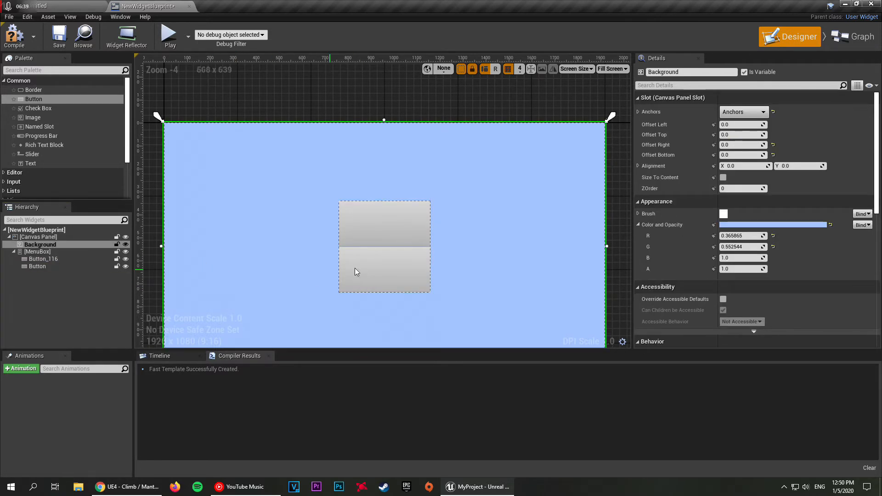
{"action": "left_click", "coordinate": [404, 231]}
{"action": "left_click", "coordinate": [401, 263]}
{"action": "left_click", "coordinate": [407, 233]}
{"action": "left_click", "coordinate": [408, 266]}
Step: Paste two more copies of the button into MenuBox to make four stacked buttons
{"action": "left_click", "coordinate": [55, 251]}
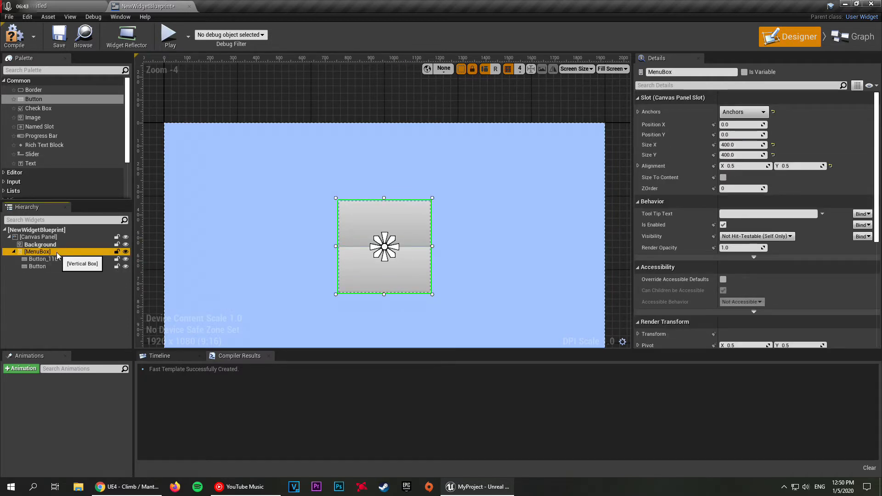
{"action": "key", "text": "ctrl+v"}
{"action": "left_click", "coordinate": [70, 315]}
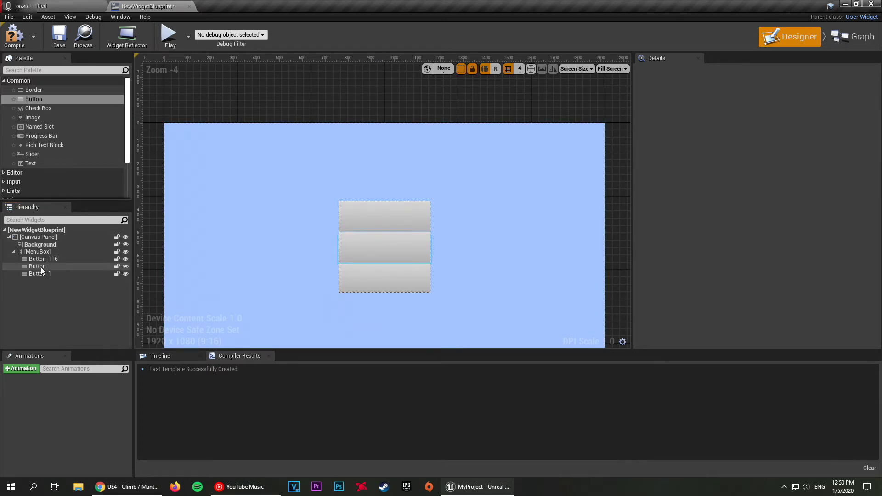
{"action": "left_click", "coordinate": [58, 252]}
{"action": "key", "text": "ctrl+v"}
{"action": "left_click", "coordinate": [462, 230]}
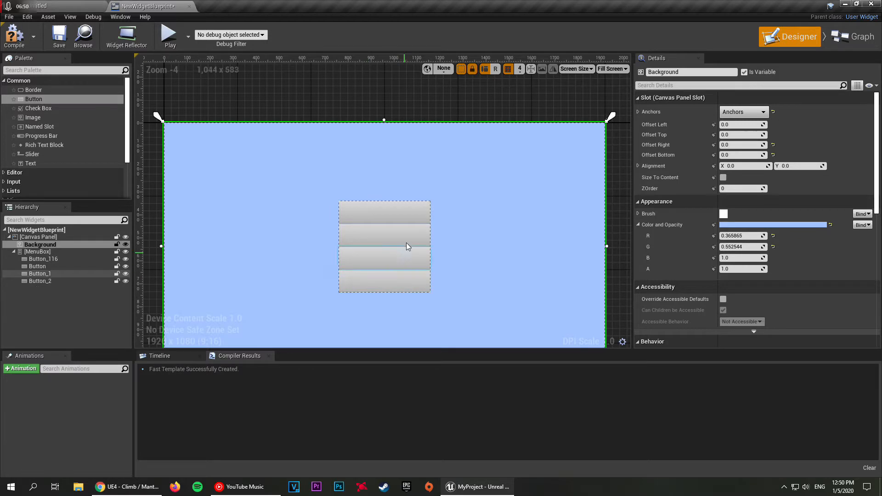
Step: Rename the first button in MenuBox as Button_Start
{"action": "right_click_drag", "start_coordinate": [457, 112], "coordinate": [426, 106]}
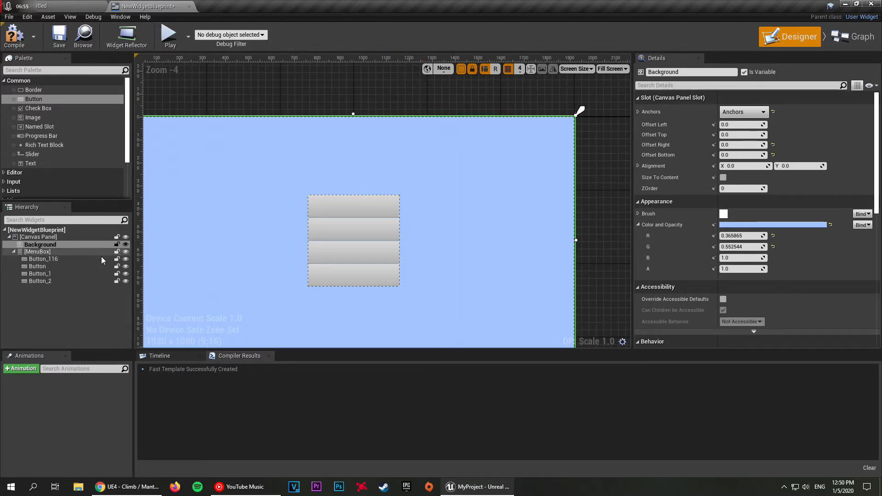
{"action": "left_click", "coordinate": [447, 96]}
{"action": "right_click_drag", "start_coordinate": [415, 99], "coordinate": [441, 98]}
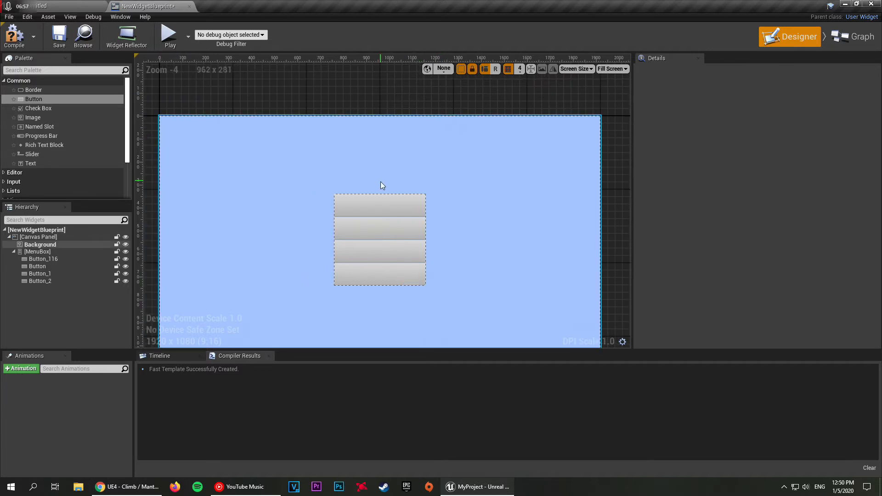
{"action": "left_click", "coordinate": [384, 208]}
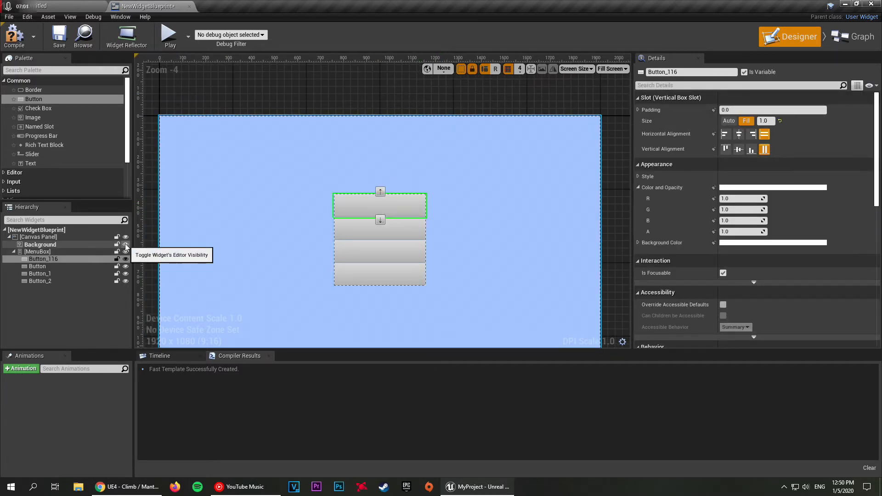
{"action": "left_click", "coordinate": [73, 260]}
{"action": "key", "text": "BackSpace"}
{"action": "key", "text": "BackSpace"}
{"action": "key", "text": "BackSpace"}
{"action": "type", "text": "Start"}
{"action": "key", "text": "Return"}
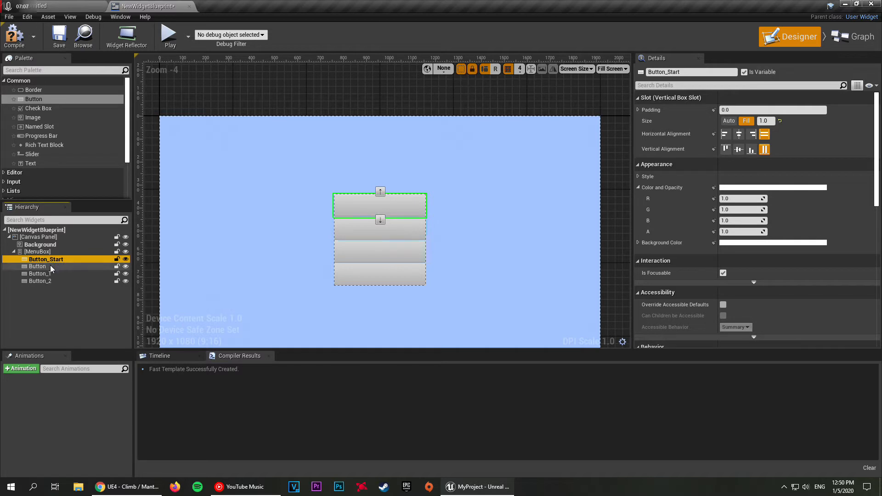
Step: Rename the second button in MenuBox as Button_Options and the third as Button_Credits
{"action": "double_click", "coordinate": [72, 266]}
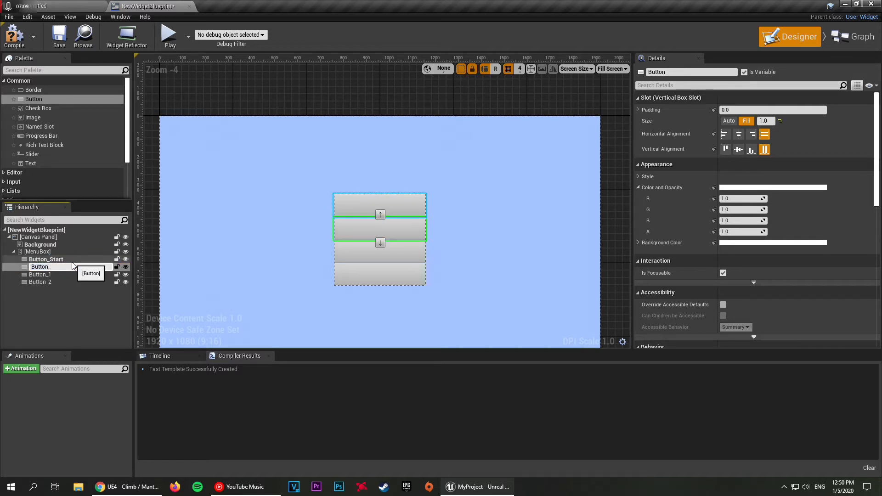
{"action": "type", "text": "_Options"}
{"action": "key", "text": "Return"}
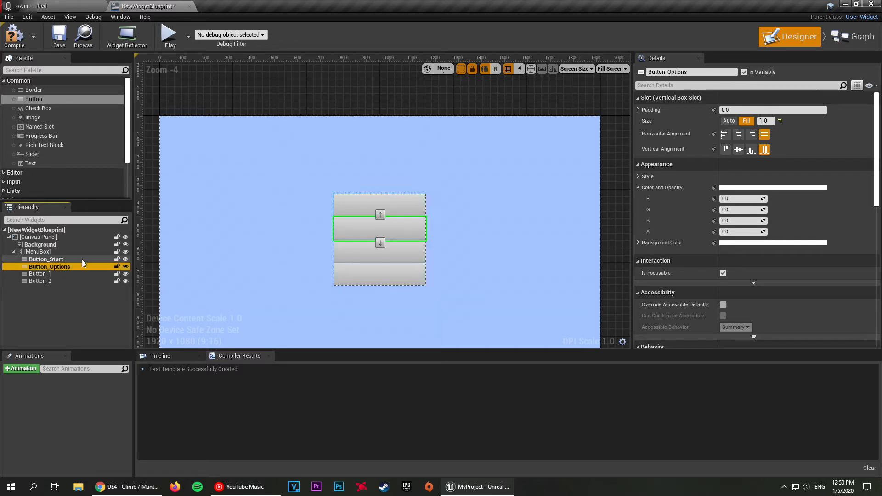
{"action": "double_click", "coordinate": [57, 273]}
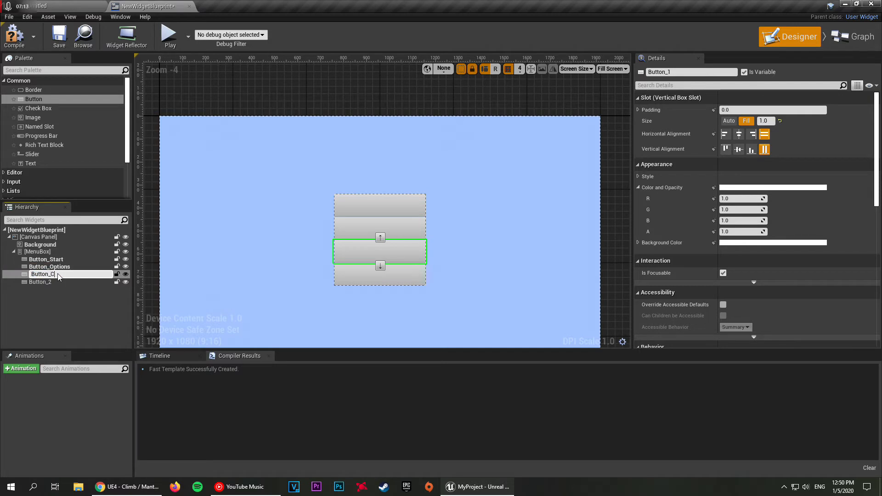
{"action": "key", "text": "Return"}
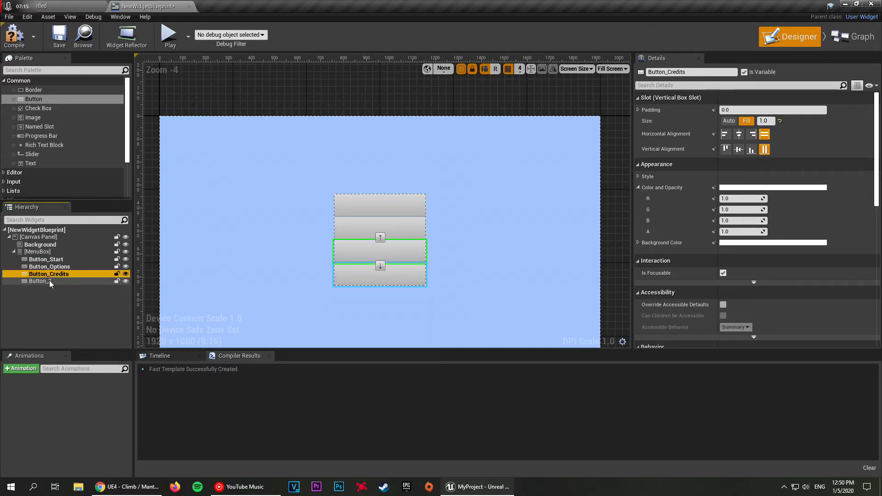
Step: Rename the fourth button in MenuBox as Button_Quit
{"action": "double_click", "coordinate": [50, 282]}
{"action": "type", "text": "Button_Qui"}
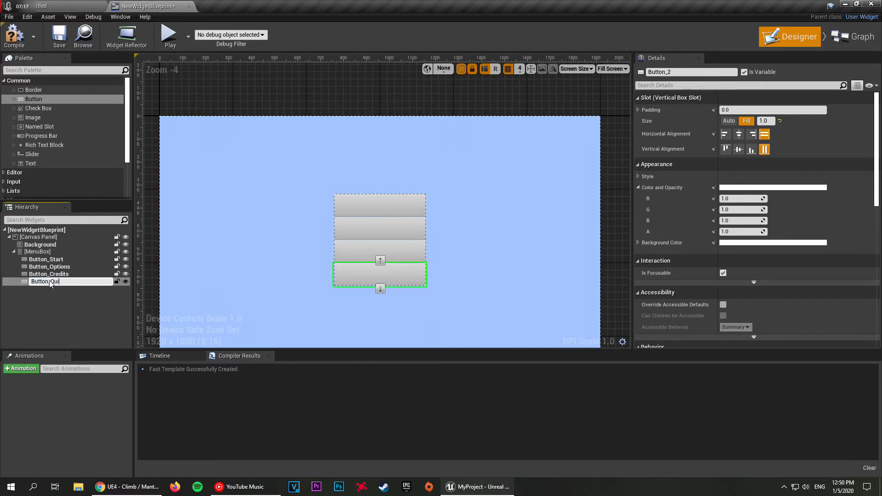
{"action": "type", "text": "t"}
{"action": "key", "text": "Return"}
{"action": "left_click", "coordinate": [318, 100]}
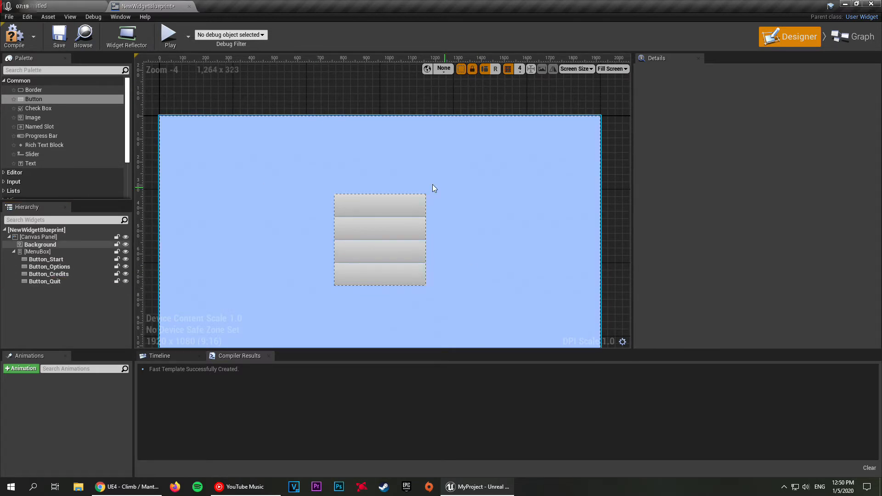
Step: Add a Text widget inside each of the four buttons: Start, Options, Credits and Quit
{"action": "left_click", "coordinate": [29, 164]}
{"action": "left_click_drag", "start_coordinate": [67, 170], "coordinate": [380, 197]}
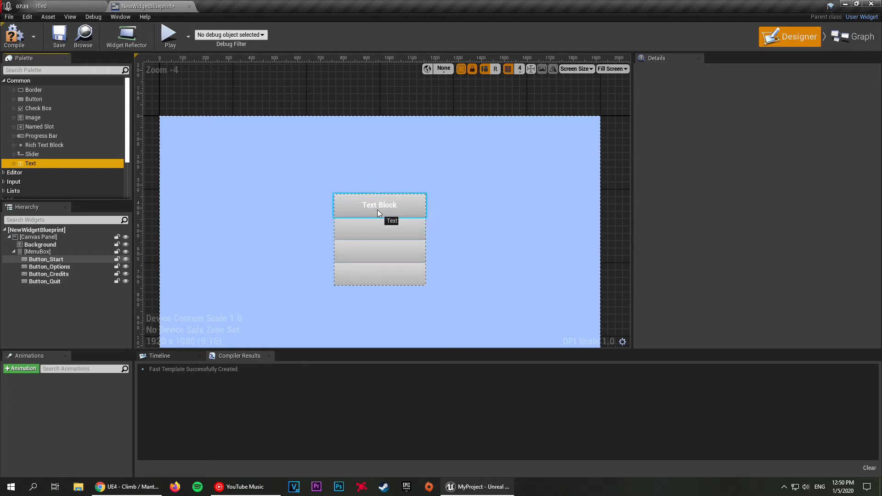
{"action": "left_click_drag", "start_coordinate": [377, 209], "coordinate": [376, 210]}
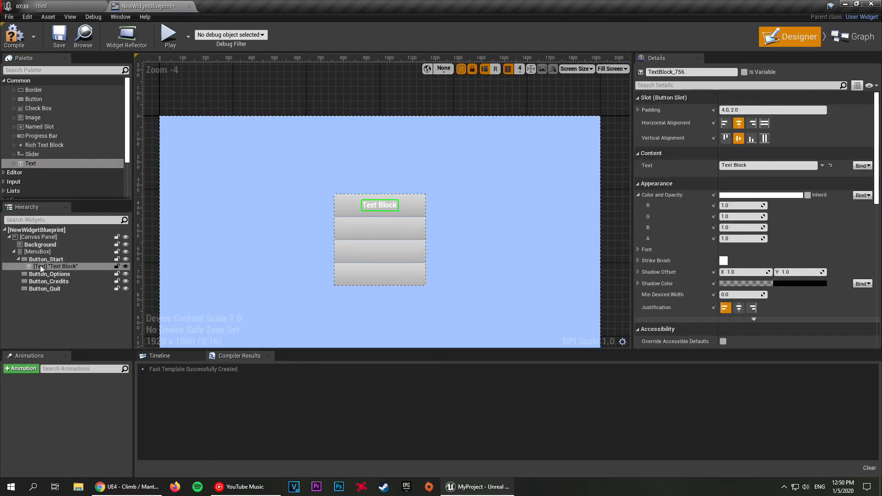
{"action": "left_click_drag", "start_coordinate": [37, 163], "coordinate": [369, 262]}
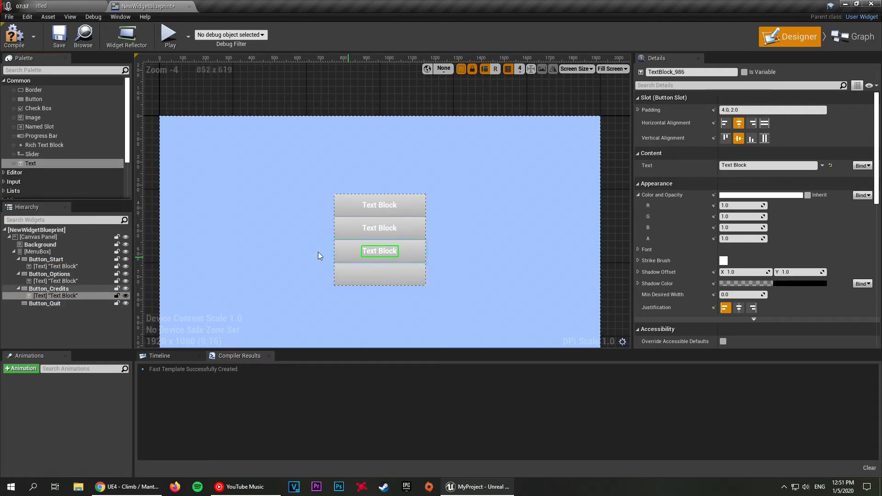
{"action": "left_click_drag", "start_coordinate": [37, 164], "coordinate": [395, 277]}
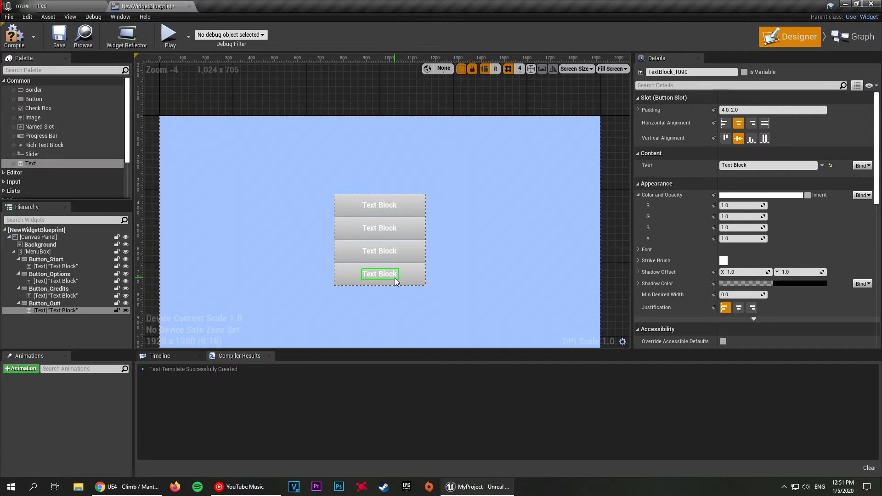
Step: Select the text blocks of all four buttons together on the canvas
{"action": "left_click", "coordinate": [377, 205]}
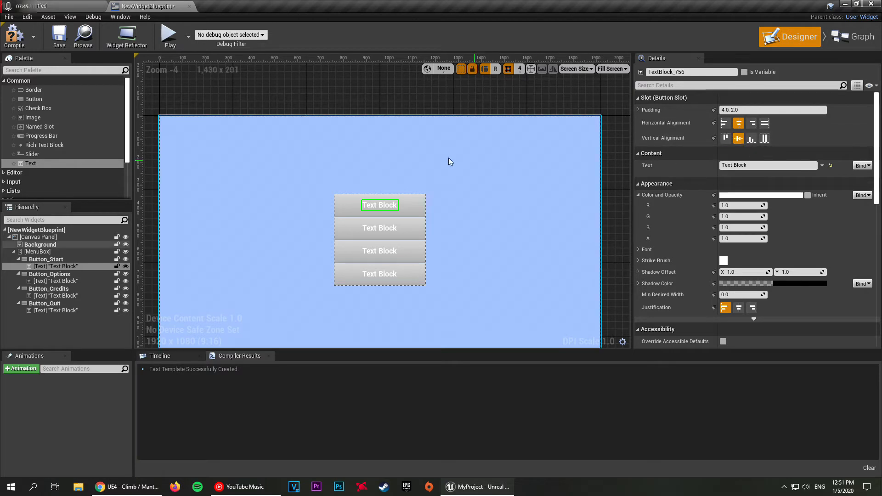
{"action": "left_click", "coordinate": [372, 105]}
{"action": "left_click", "coordinate": [387, 205]}
{"action": "left_click", "coordinate": [410, 103]}
{"action": "left_click", "coordinate": [379, 206]}
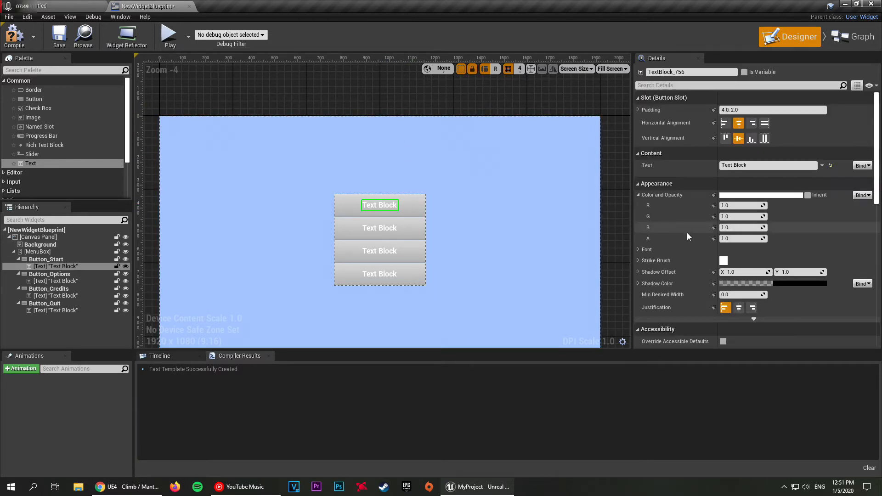
{"action": "left_click", "coordinate": [386, 227], "text": "ctrl"}
{"action": "left_click", "coordinate": [386, 252], "text": "ctrl"}
{"action": "left_click", "coordinate": [381, 275], "text": "ctrl"}
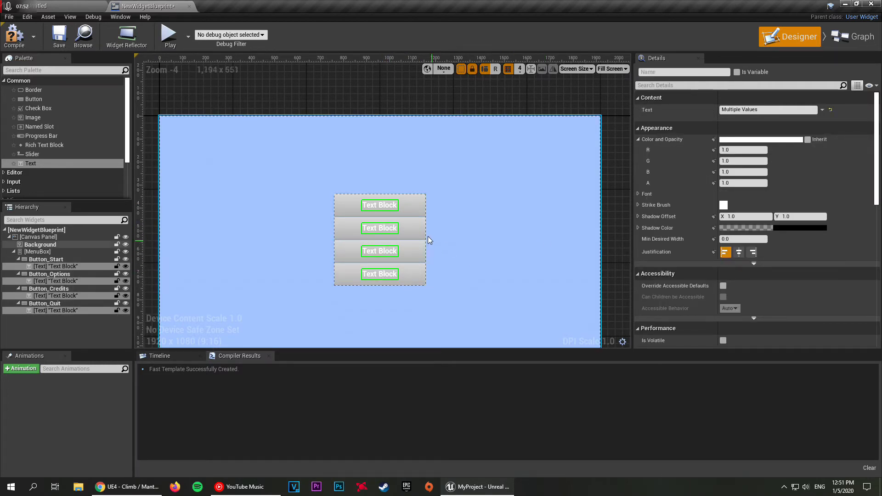
Step: Select all four text blocks in the hierarchy and set their color to black
{"action": "left_click", "coordinate": [75, 267]}
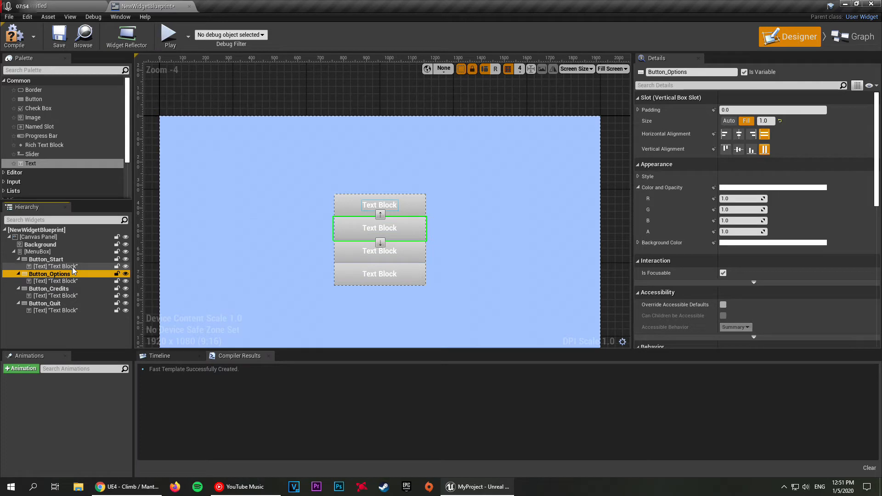
{"action": "left_click", "coordinate": [69, 281], "text": "ctrl"}
{"action": "left_click", "coordinate": [66, 294], "text": "ctrl"}
{"action": "left_click", "coordinate": [64, 310], "text": "ctrl"}
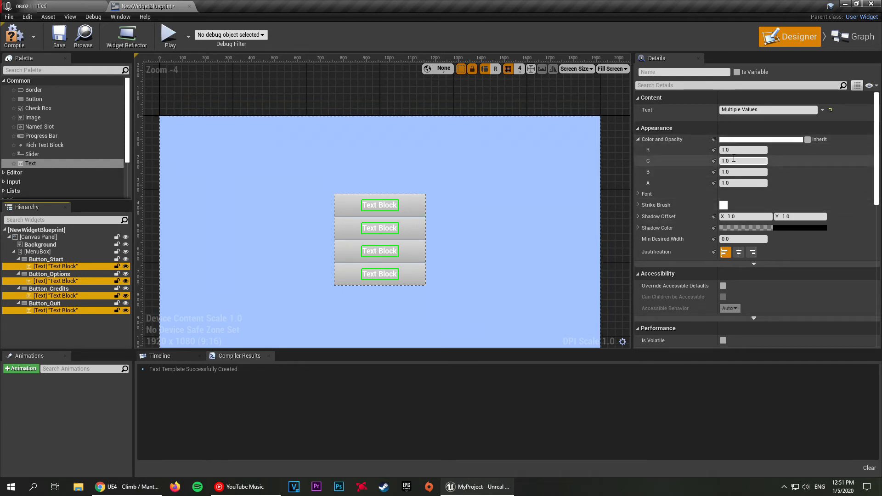
{"action": "left_click", "coordinate": [749, 140]}
{"action": "left_click_drag", "start_coordinate": [683, 190], "coordinate": [672, 268]}
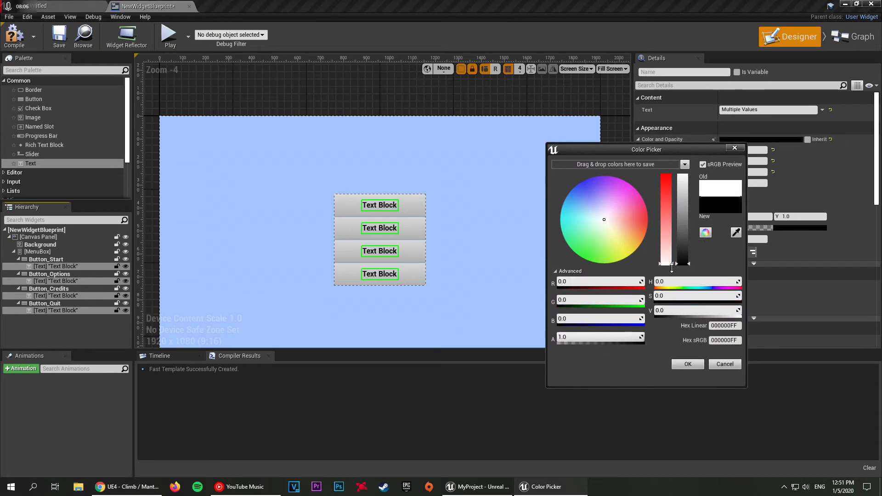
{"action": "left_click", "coordinate": [688, 363]}
{"action": "left_click", "coordinate": [365, 104]}
Step: Set the text inside Button_Start to "Start"
{"action": "scroll", "coordinate": [419, 211], "scroll_direction": "down", "scroll_amount": 2}
{"action": "scroll", "coordinate": [404, 216], "scroll_direction": "up", "scroll_amount": 1}
{"action": "scroll", "coordinate": [404, 216], "scroll_direction": "up", "scroll_amount": 3}
{"action": "scroll", "coordinate": [376, 180], "scroll_direction": "down", "scroll_amount": 2}
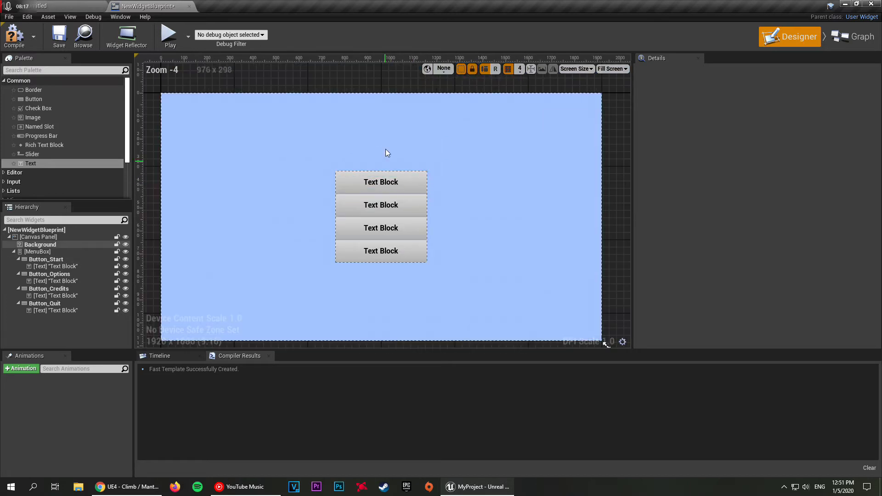
{"action": "left_click", "coordinate": [389, 181]}
{"action": "left_click", "coordinate": [744, 165]}
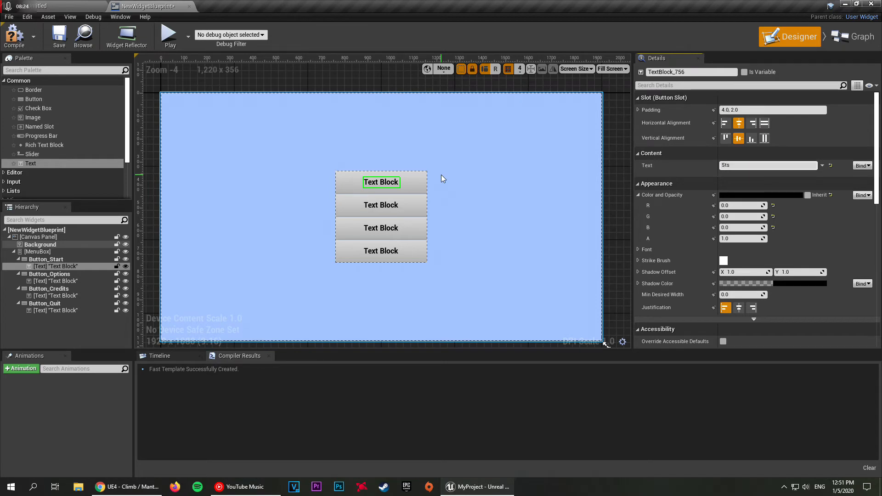
{"action": "type", "text": "Start"}
{"action": "key", "text": "Return"}
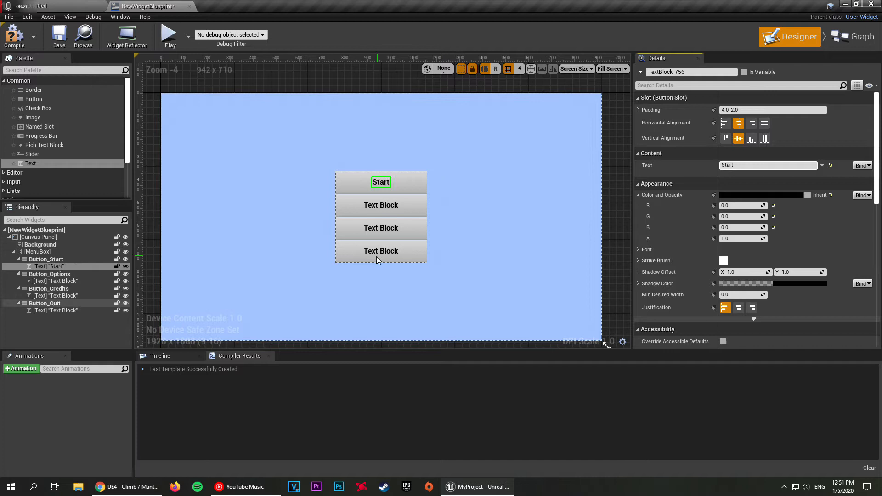
Step: Set the text inside Button_Options to "Options"
{"action": "left_click", "coordinate": [372, 205]}
{"action": "left_click", "coordinate": [744, 166]}
{"action": "type", "text": "Options"}
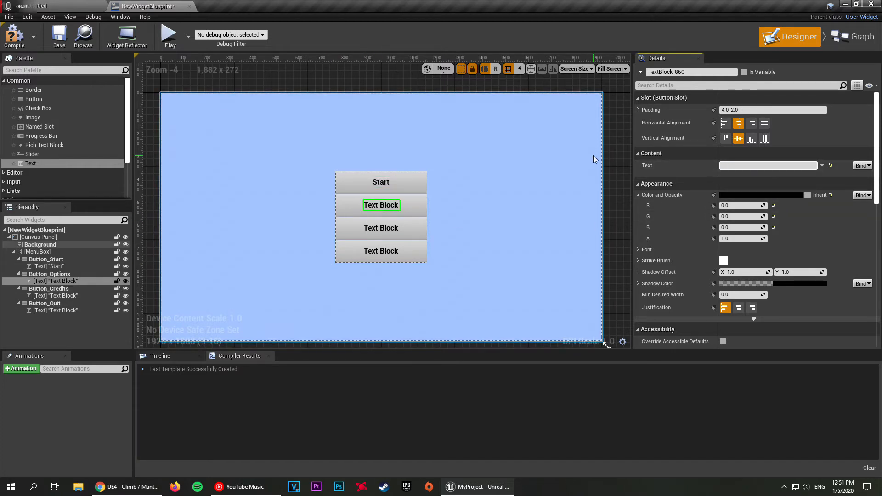
{"action": "key", "text": "Return"}
Step: Set the text inside Button_Credits to "Credits" and inside Button_Quit to "Quit"
{"action": "double_click", "coordinate": [381, 228]}
{"action": "type", "text": "Credits"}
{"action": "key", "text": "Return"}
{"action": "double_click", "coordinate": [385, 252]}
{"action": "type", "text": "Quit"}
{"action": "key", "text": "Return"}
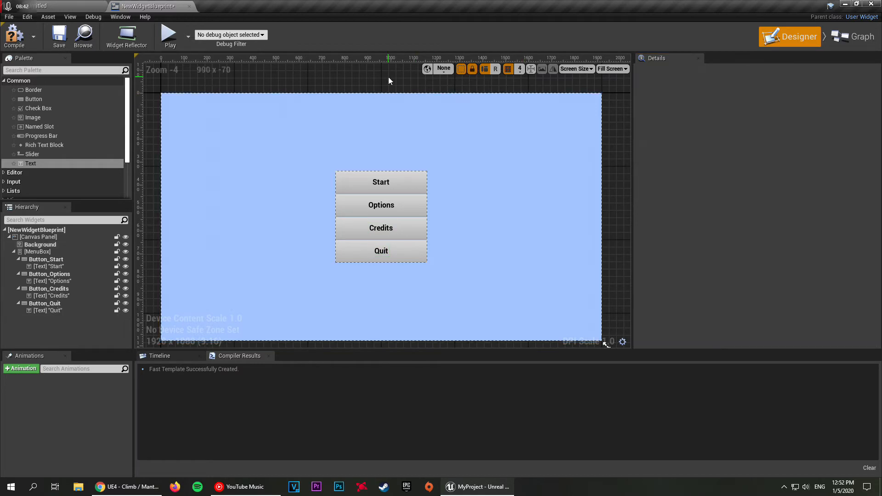
{"action": "left_click", "coordinate": [389, 81]}
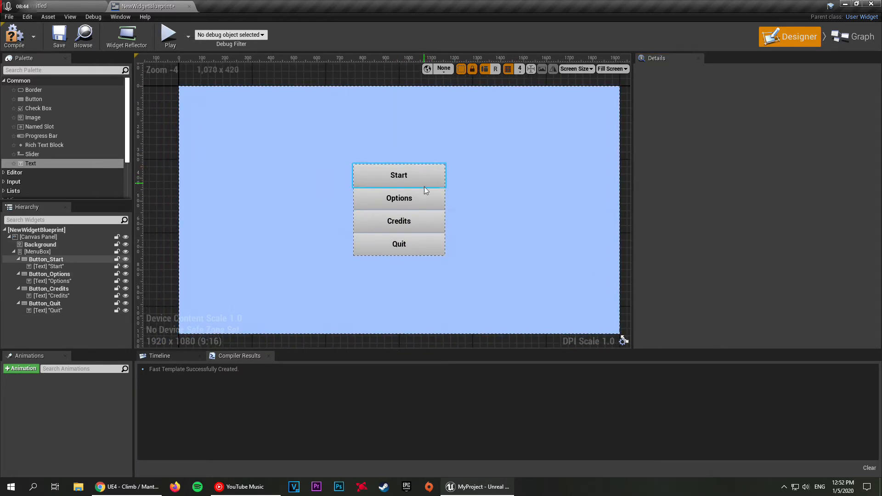
Step: Collapse the four button entries in the hierarchy and select MenuBox
{"action": "left_click", "coordinate": [18, 259]}
{"action": "left_click", "coordinate": [19, 266]}
{"action": "left_click", "coordinate": [18, 274]}
{"action": "left_click", "coordinate": [19, 281]}
{"action": "left_click", "coordinate": [37, 252]}
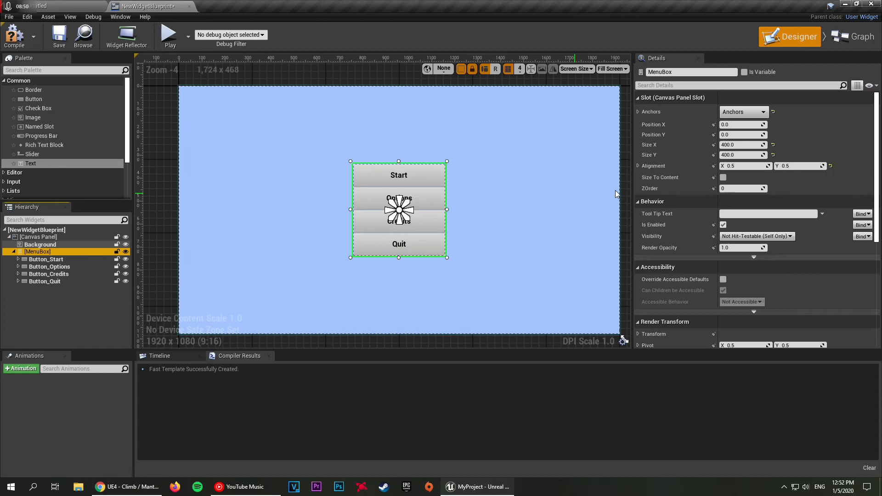
Step: Set the bottom padding of Button_Start to 10 and undo the accidental move of the background
{"action": "left_click", "coordinate": [46, 259]}
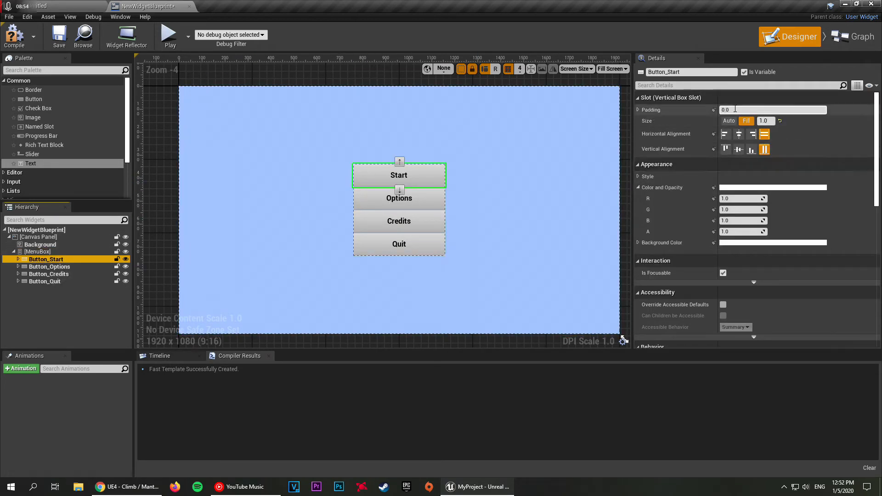
{"action": "left_click", "coordinate": [639, 110]}
{"action": "left_click", "coordinate": [639, 110]}
{"action": "left_click", "coordinate": [158, 192]}
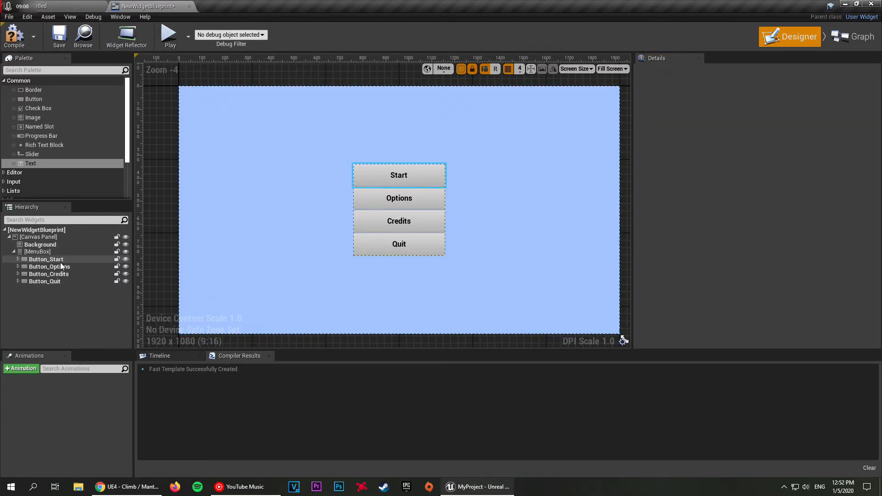
{"action": "left_click", "coordinate": [51, 259]}
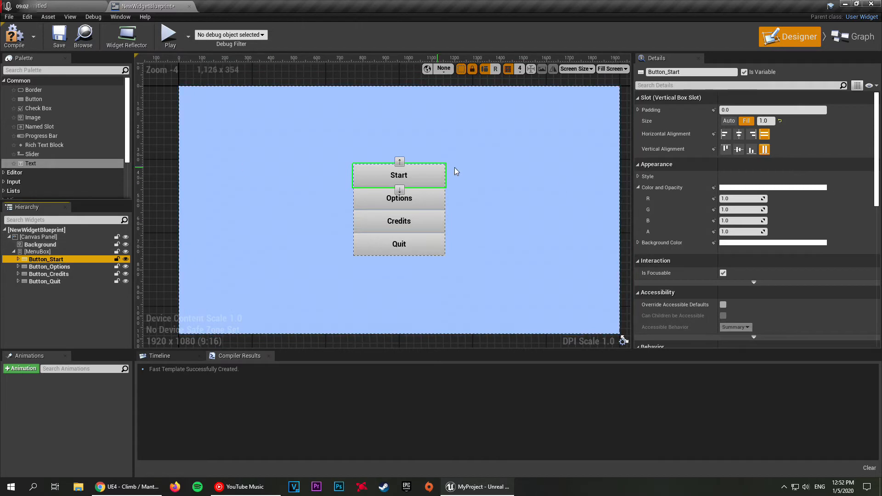
{"action": "left_click", "coordinate": [638, 110]}
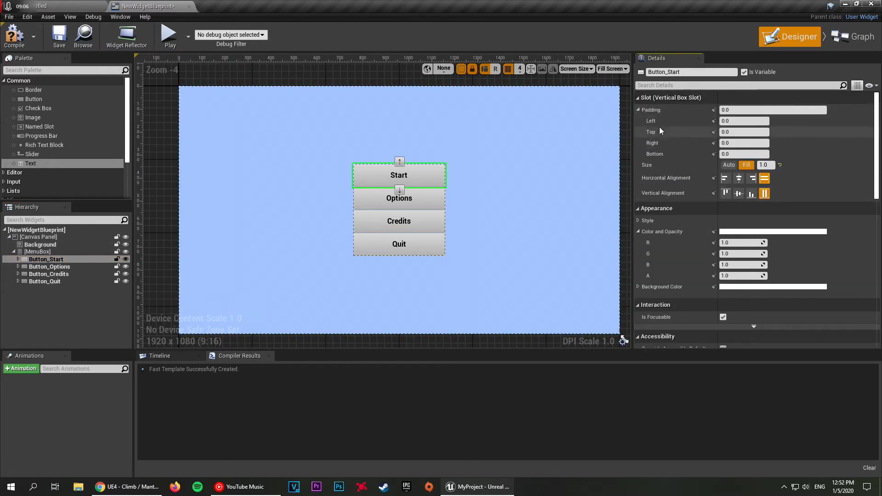
{"action": "left_click", "coordinate": [732, 155]}
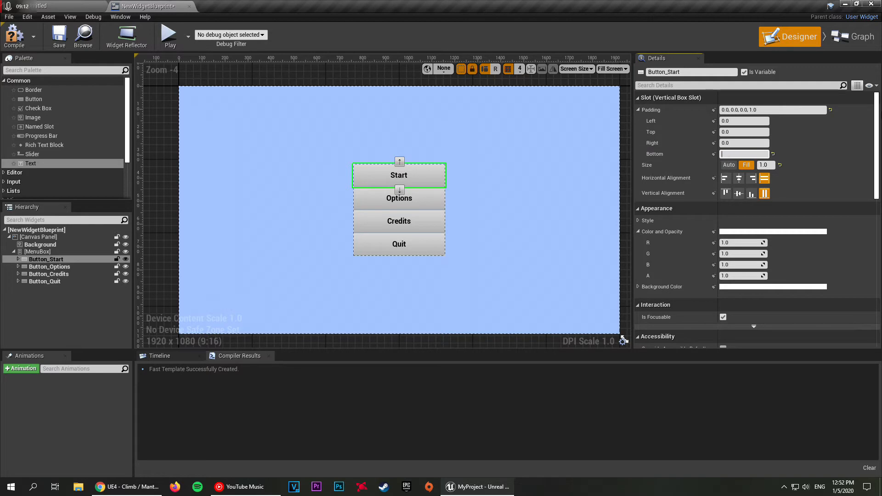
{"action": "type", "text": "10"}
{"action": "key", "text": "Return"}
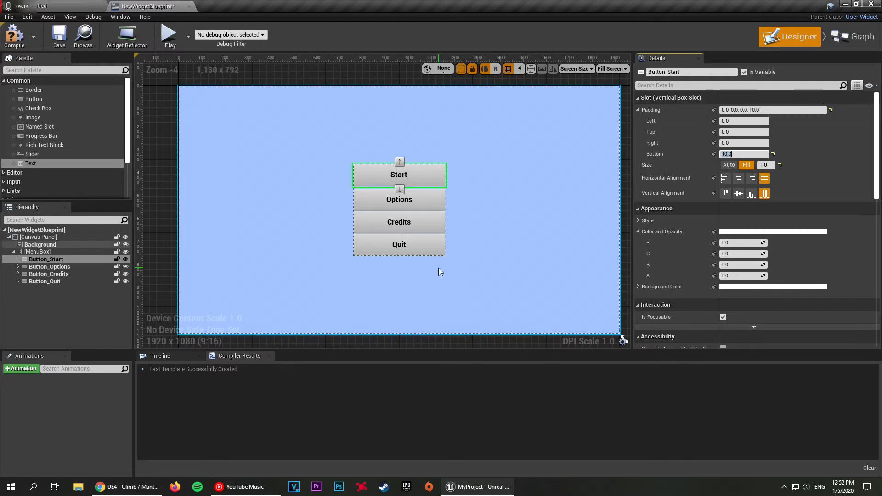
{"action": "left_click", "coordinate": [502, 251]}
{"action": "key", "text": "ctrl+z"}
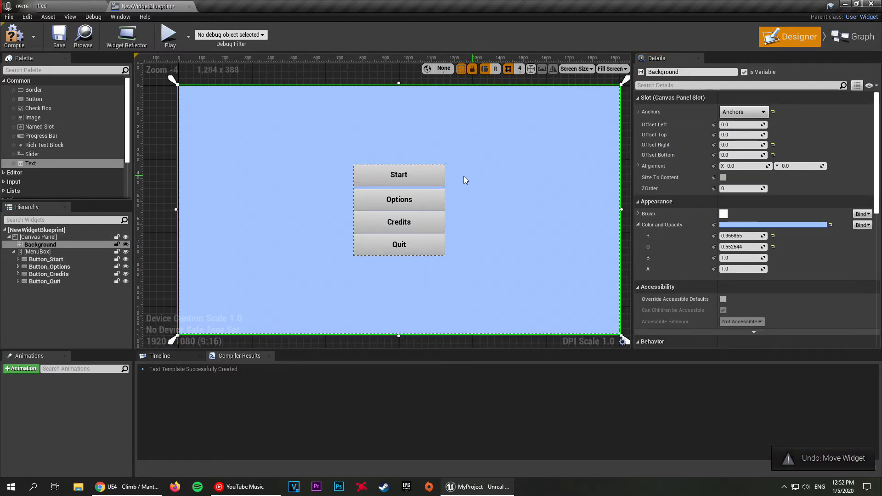
Step: Set the bottom padding of Button_Options and Button_Credits to 10
{"action": "left_click", "coordinate": [417, 198]}
{"action": "left_click", "coordinate": [734, 154]}
{"action": "key", "text": "Return"}
{"action": "left_click", "coordinate": [416, 228]}
{"action": "left_click", "coordinate": [745, 153]}
{"action": "type", "text": "10"}
{"action": "key", "text": "Return"}
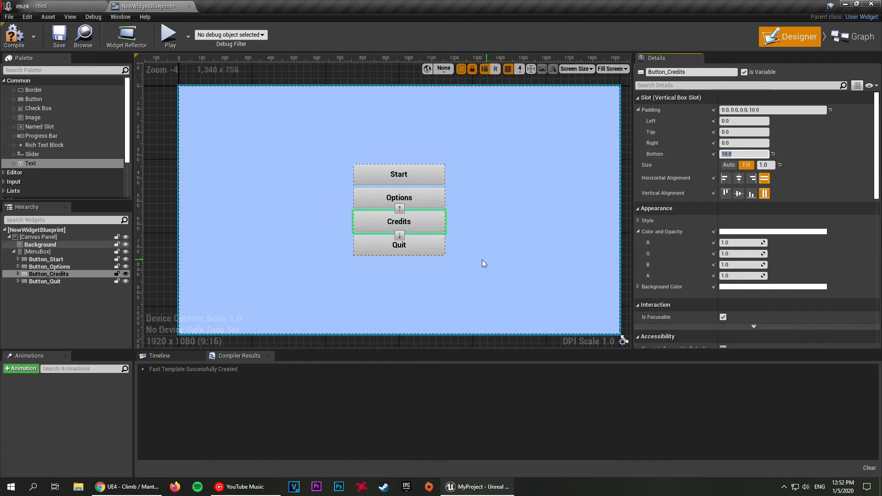
Step: Set the bottom padding of Button_Quit to 10
{"action": "left_click", "coordinate": [398, 247]}
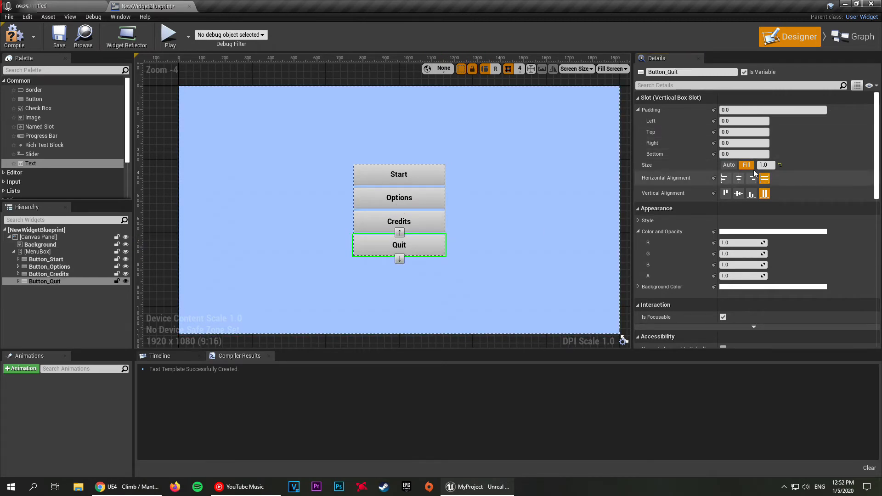
{"action": "left_click", "coordinate": [734, 154]}
{"action": "type", "text": "10"}
{"action": "key", "text": "Return"}
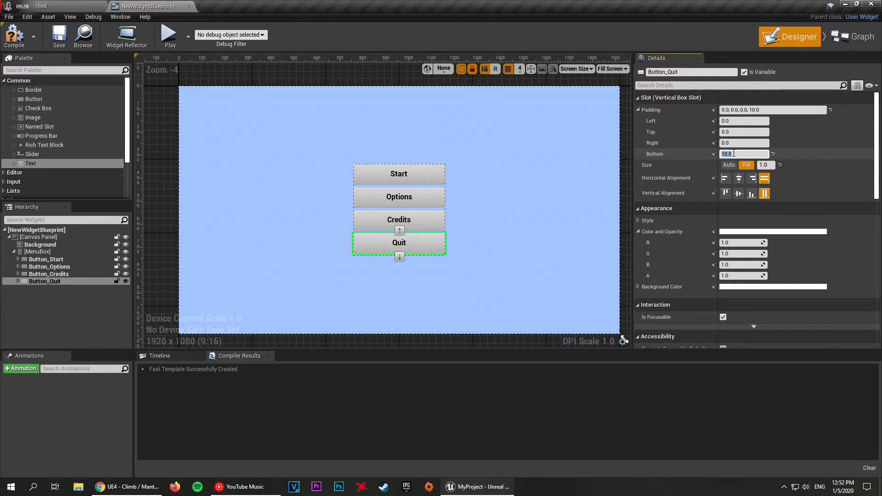
{"action": "left_click", "coordinate": [549, 191]}
Step: Set the bottom padding of Button_Quit back to 0
{"action": "scroll", "coordinate": [550, 191], "scroll_direction": "down", "scroll_amount": 2}
{"action": "left_click", "coordinate": [471, 100]}
{"action": "scroll", "coordinate": [471, 100], "scroll_direction": "up", "scroll_amount": 2}
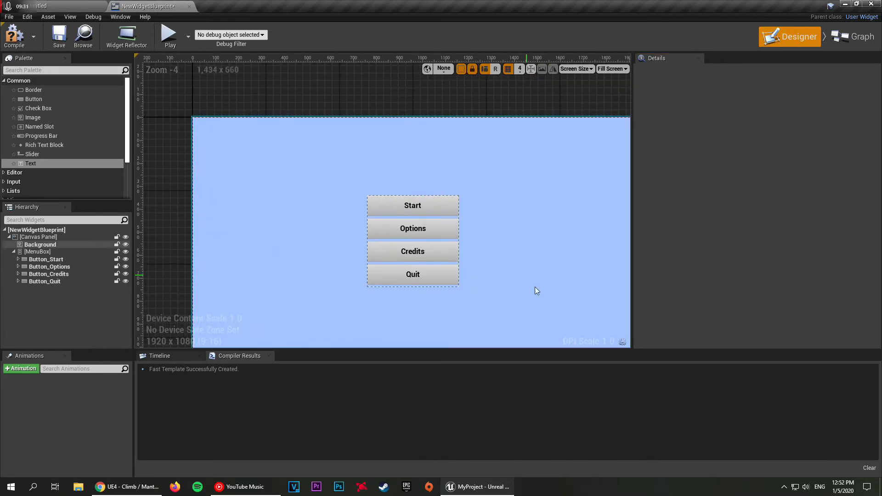
{"action": "left_click", "coordinate": [446, 272]}
{"action": "type", "text": "0"}
{"action": "key", "text": "Return"}
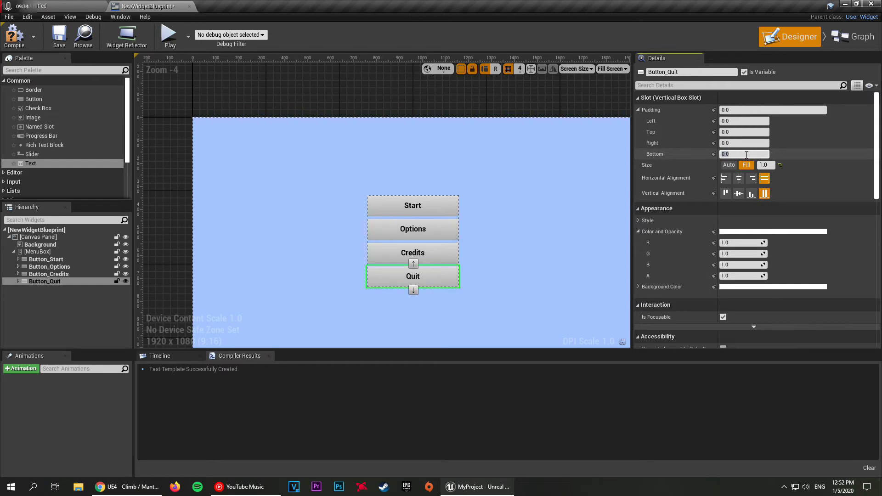
{"action": "left_click", "coordinate": [470, 92]}
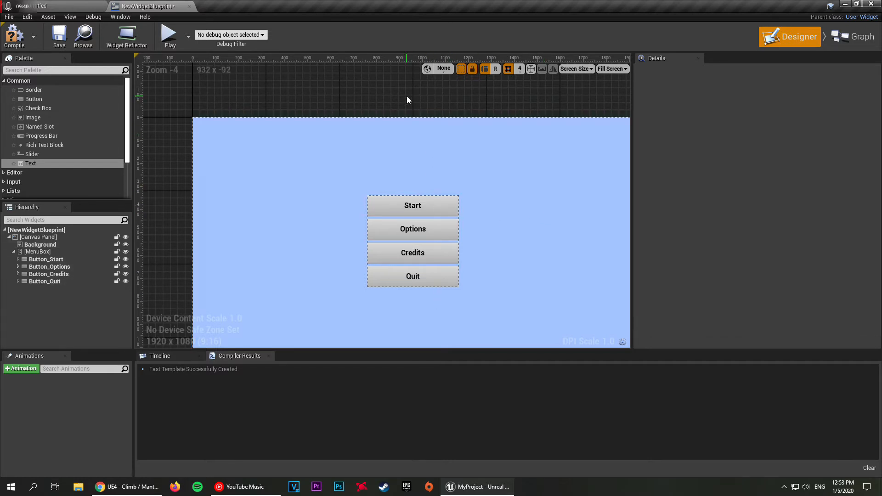
Step: Turn off the dashed widget outlines in the designer to preview the clean menu layout
{"action": "scroll", "coordinate": [402, 92], "scroll_direction": "down", "scroll_amount": 1}
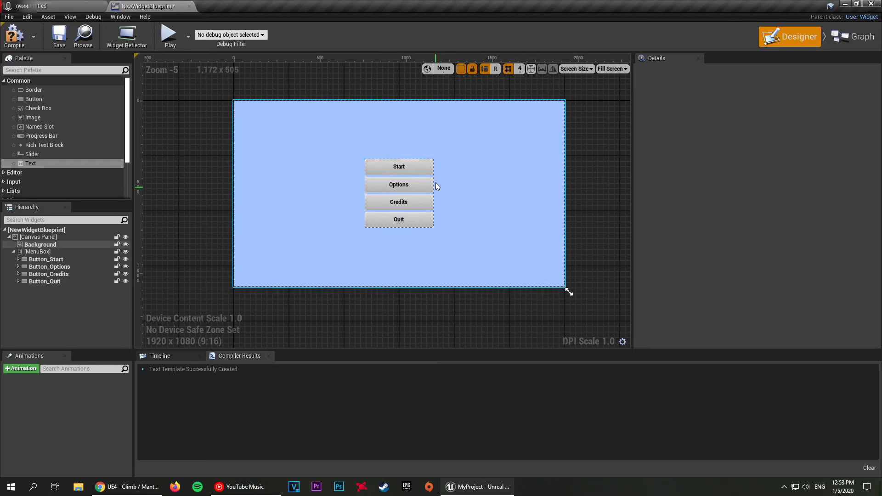
{"action": "left_click", "coordinate": [461, 69]}
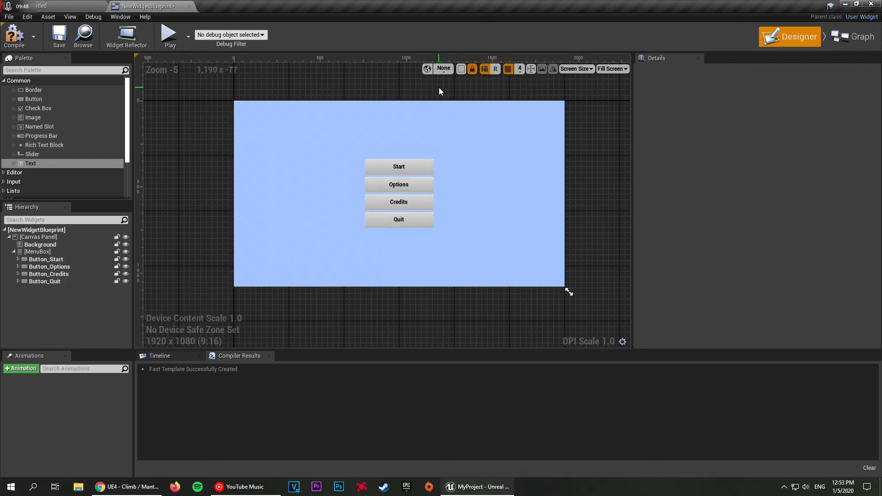
{"action": "left_click", "coordinate": [393, 119]}
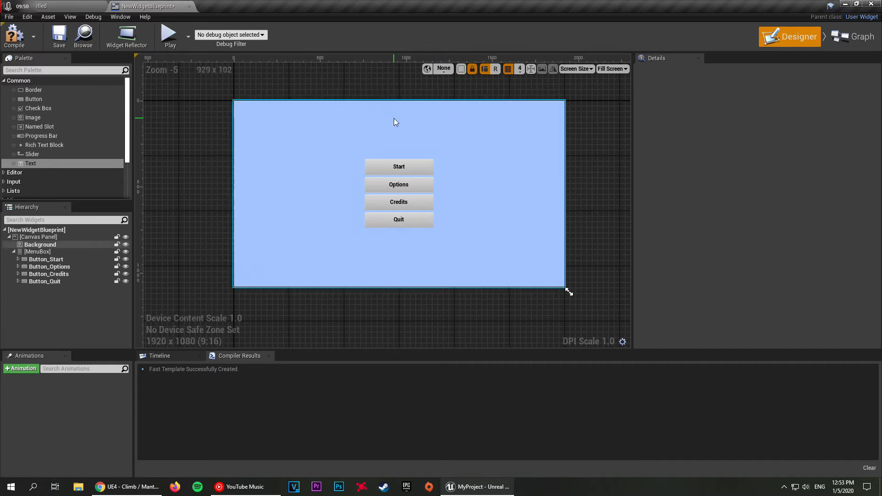
Step: Turn the dashed widget outlines back on and collapse the MenuBox in the hierarchy
{"action": "scroll", "coordinate": [389, 128], "scroll_direction": "up", "scroll_amount": 1}
{"action": "scroll", "coordinate": [388, 127], "scroll_direction": "up", "scroll_amount": 1}
{"action": "scroll", "coordinate": [296, 207], "scroll_direction": "down", "scroll_amount": 2}
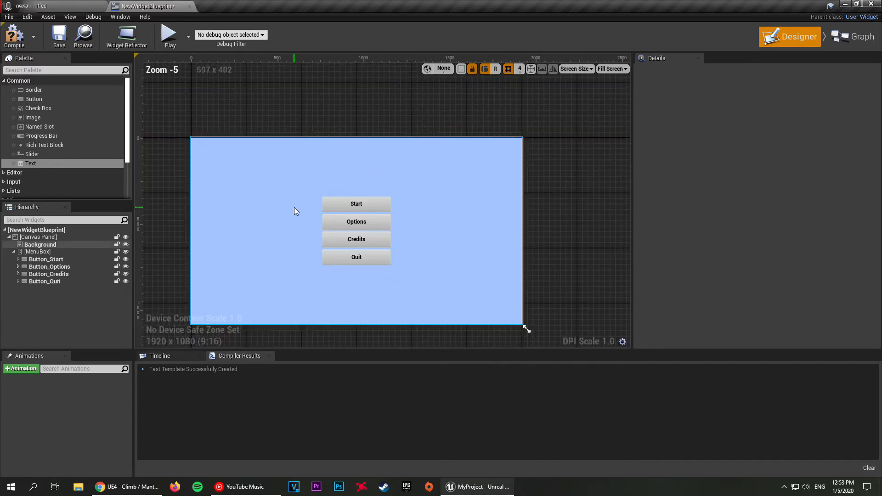
{"action": "left_click", "coordinate": [462, 69]}
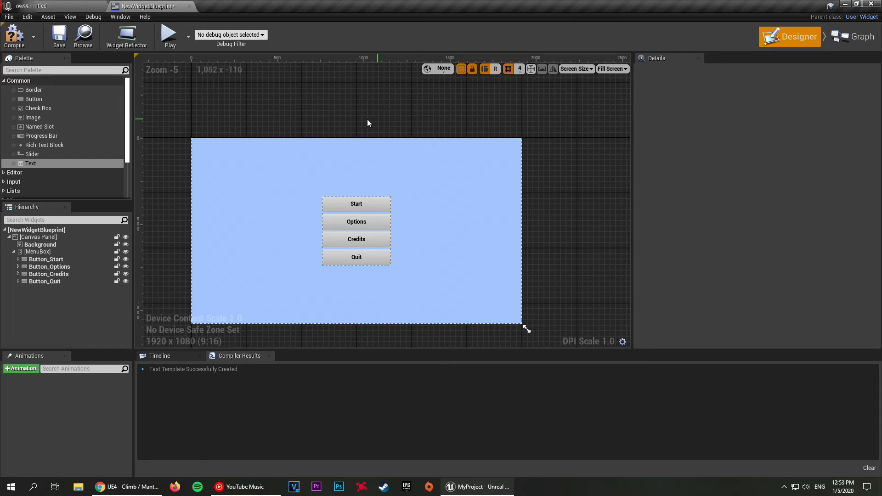
{"action": "left_click", "coordinate": [14, 252]}
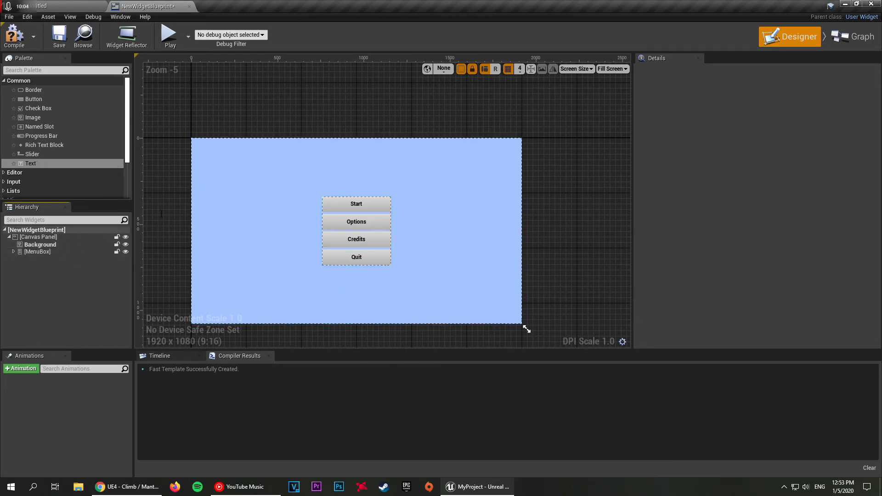
Step: Add a text block to the canvas above the Start button and anchor it to the top centre
{"action": "left_click", "coordinate": [41, 166]}
{"action": "left_click_drag", "start_coordinate": [41, 166], "coordinate": [346, 169]}
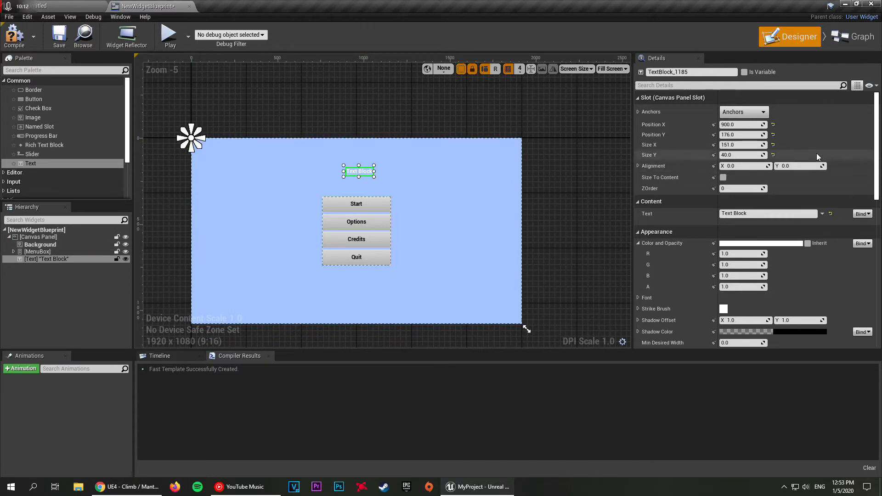
{"action": "left_click", "coordinate": [747, 116]}
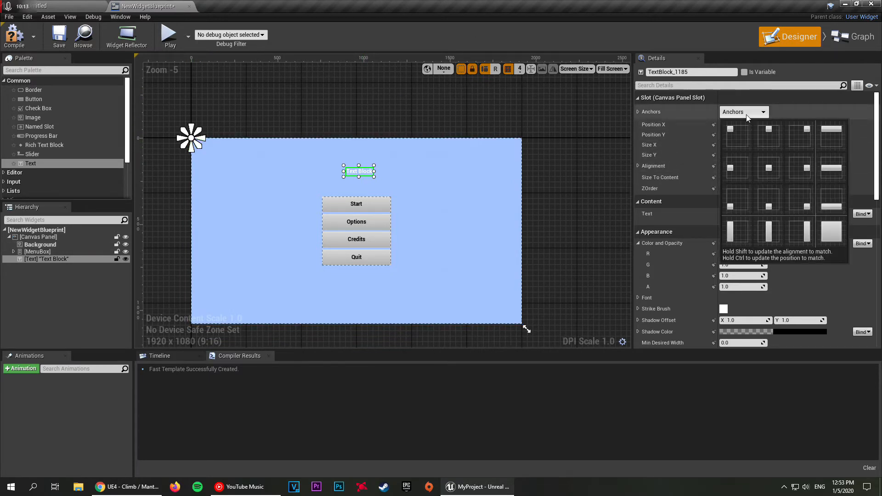
{"action": "left_click", "coordinate": [770, 136]}
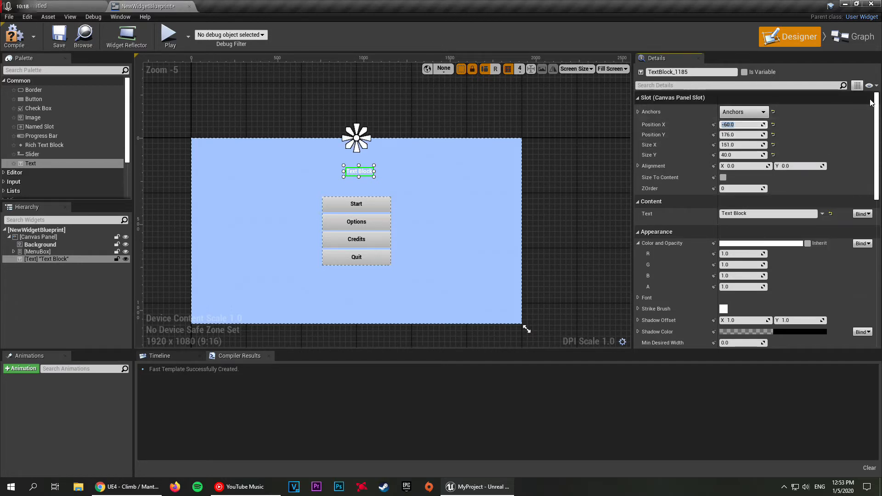
Step: Set the text block's X and Y position and X and Y size to 0, and enable Size To Content
{"action": "key", "text": "Tab"}
{"action": "type", "text": "0"}
{"action": "key", "text": "Tab"}
{"action": "type", "text": "0"}
{"action": "key", "text": "Tab"}
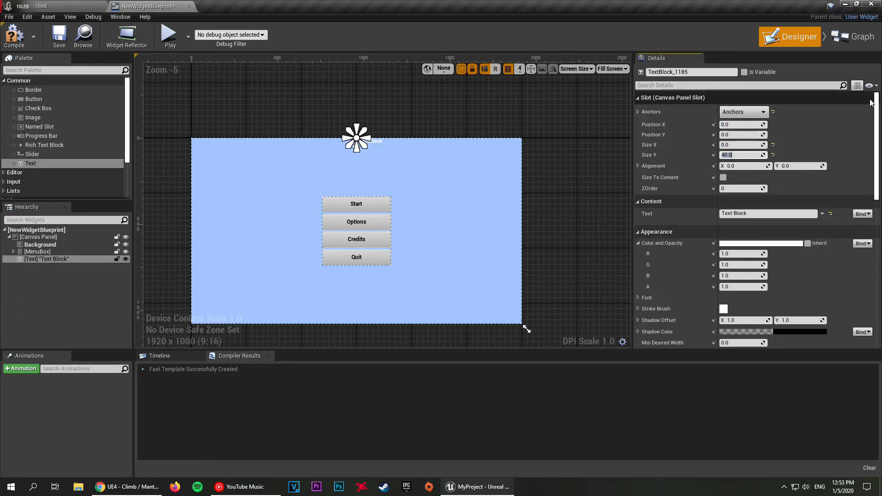
{"action": "key", "text": "Return"}
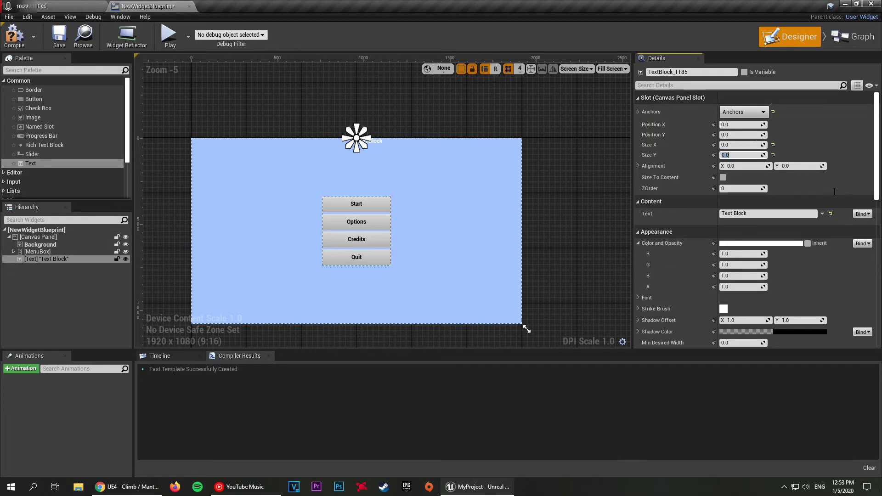
{"action": "left_click", "coordinate": [723, 177]}
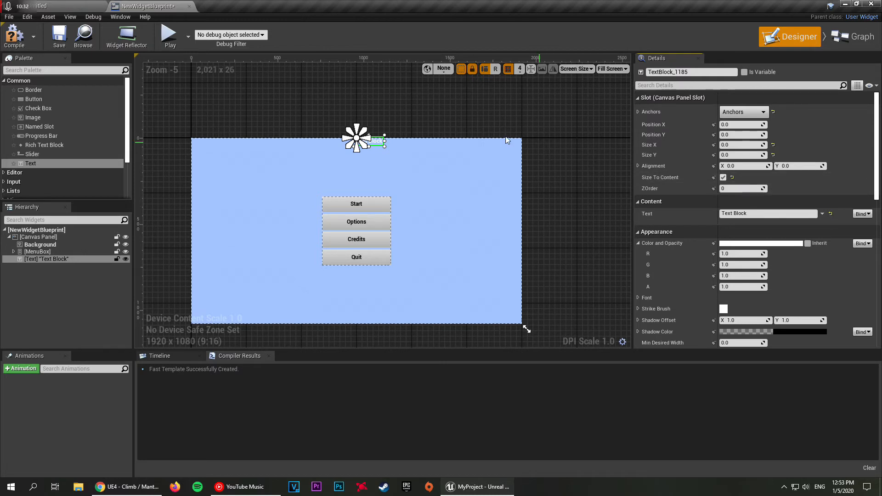
Step: Set the text block's font size to 60
{"action": "left_click", "coordinate": [407, 119]}
{"action": "scroll", "coordinate": [404, 126], "scroll_direction": "up", "scroll_amount": 4}
{"action": "left_click", "coordinate": [336, 148]}
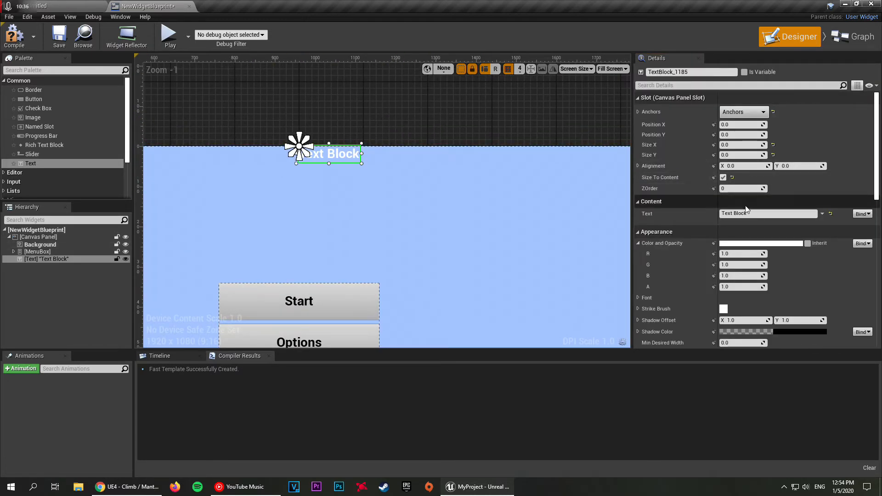
{"action": "scroll", "coordinate": [740, 312], "scroll_direction": "down", "scroll_amount": 1}
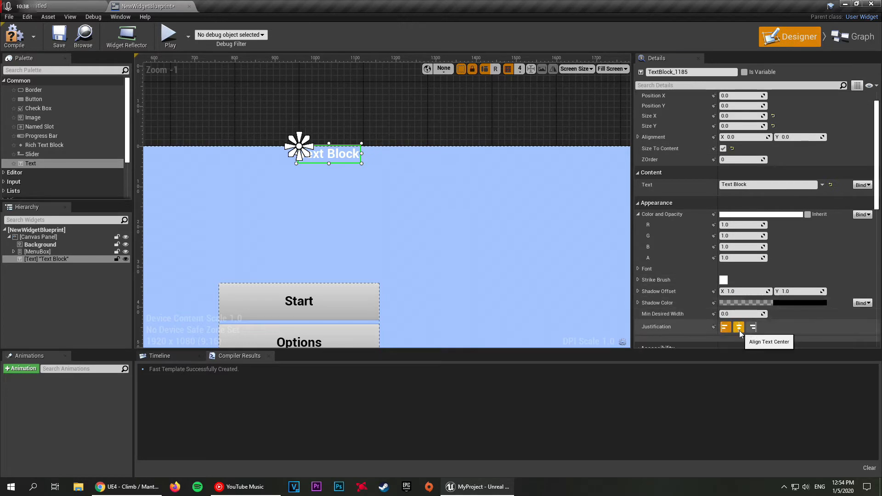
{"action": "left_click", "coordinate": [638, 269]}
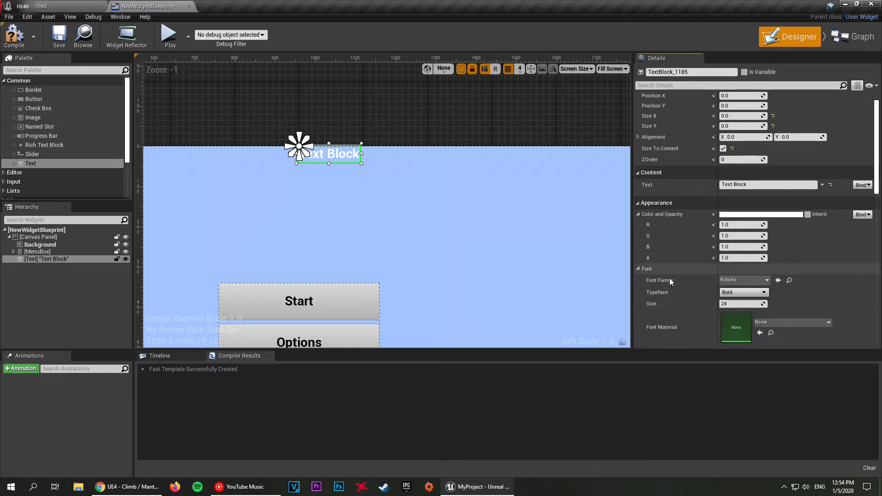
{"action": "left_click", "coordinate": [735, 304]}
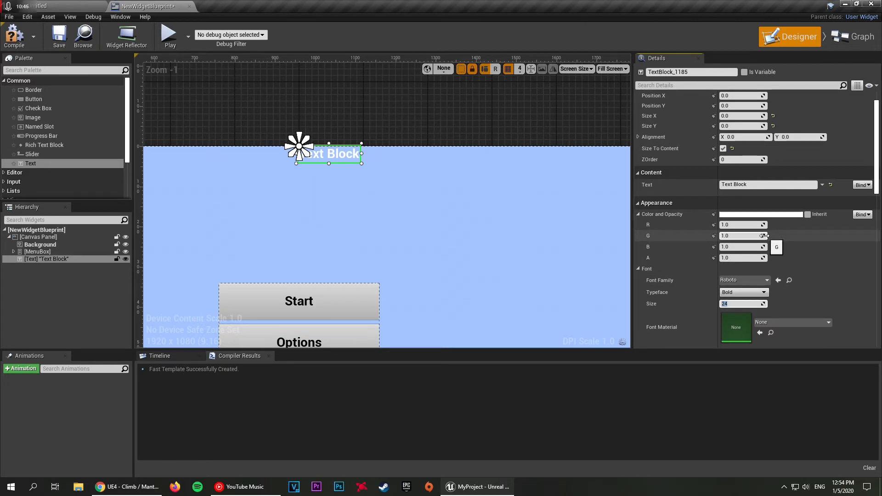
{"action": "key", "text": "BackSpace"}
{"action": "key", "text": "Return"}
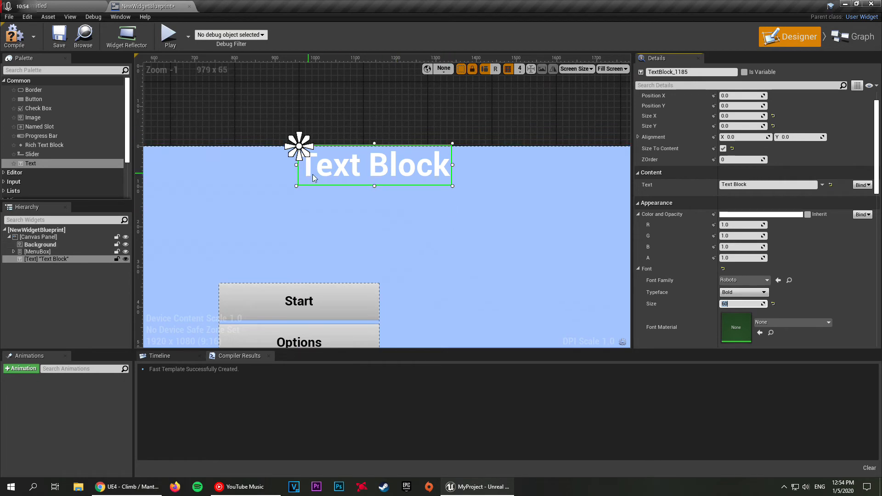
Step: Set the text block's X alignment to 0.5 to centre it horizontally on its anchor
{"action": "scroll", "coordinate": [390, 117], "scroll_direction": "down", "scroll_amount": 3}
{"action": "right_click_drag", "start_coordinate": [367, 112], "coordinate": [377, 152]}
{"action": "scroll", "coordinate": [840, 253], "scroll_direction": "up", "scroll_amount": 2}
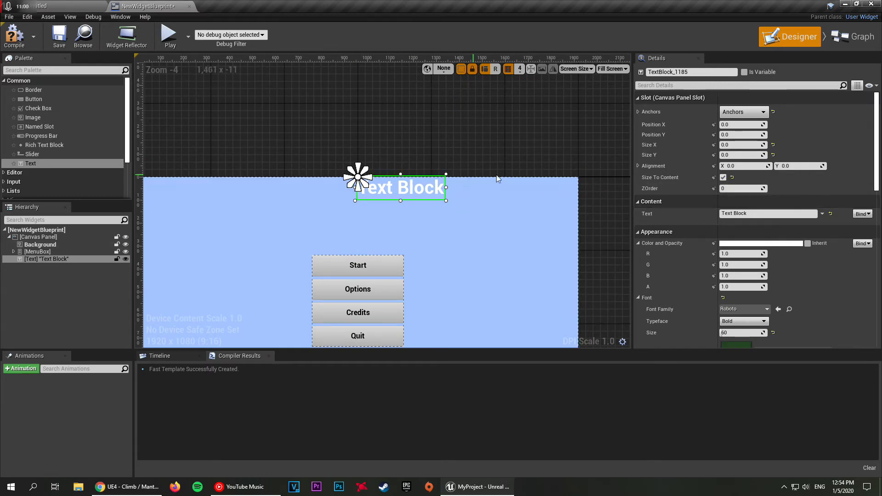
{"action": "left_click", "coordinate": [741, 166]}
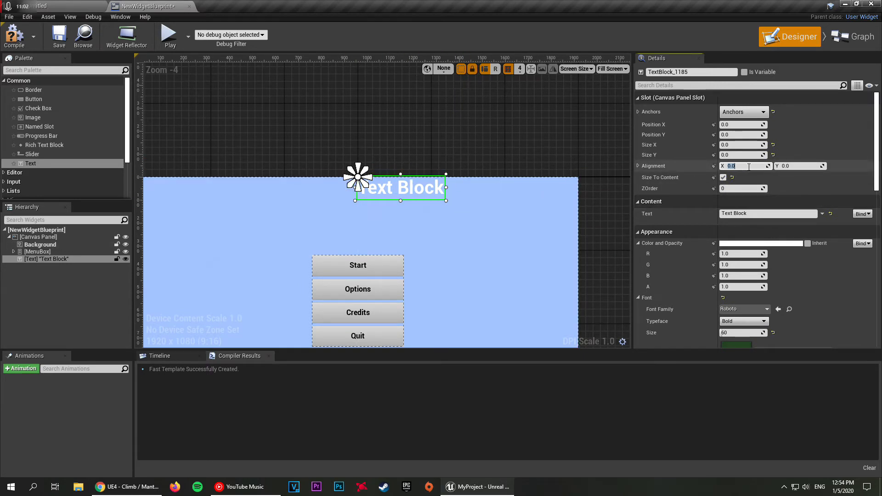
{"action": "type", "text": "0."}
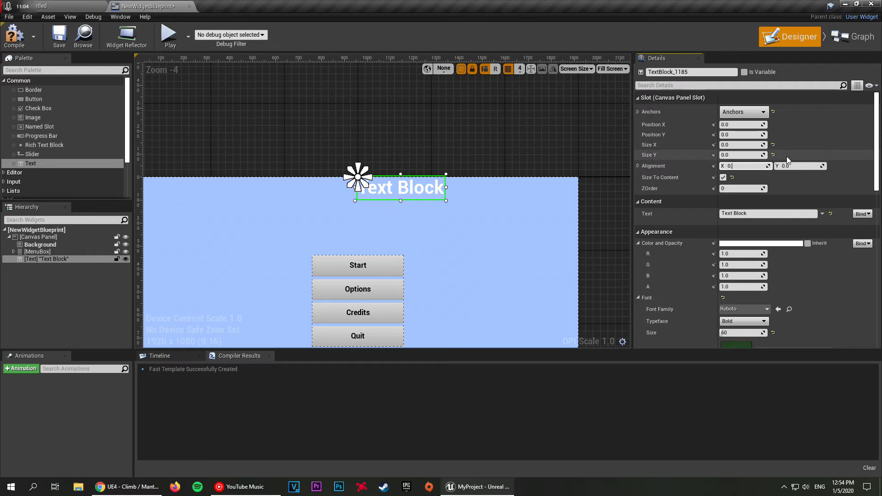
{"action": "type", "text": "5"}
{"action": "key", "text": "Return"}
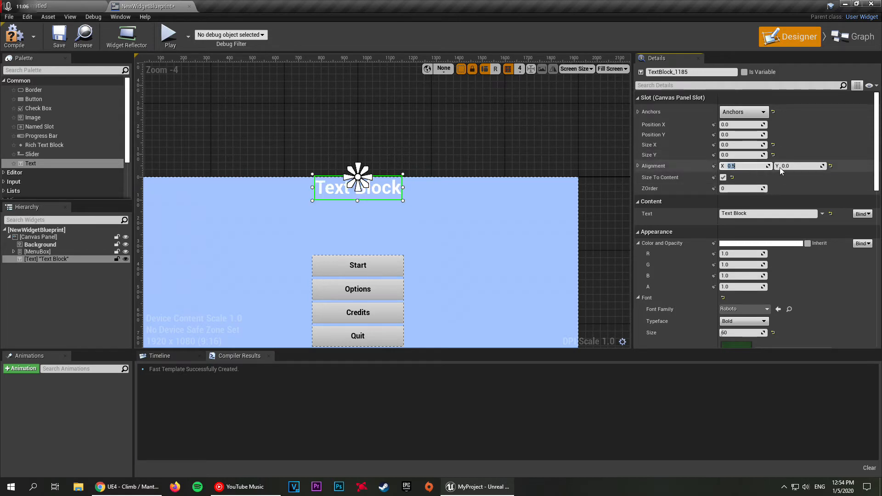
{"action": "left_click", "coordinate": [478, 142]}
Step: Set the text block's Y position to 100
{"action": "left_click", "coordinate": [385, 184]}
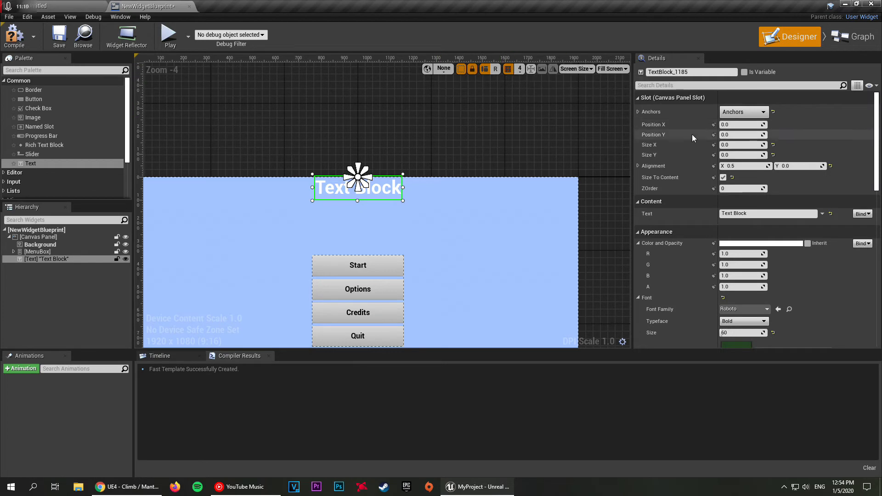
{"action": "left_click", "coordinate": [739, 135]}
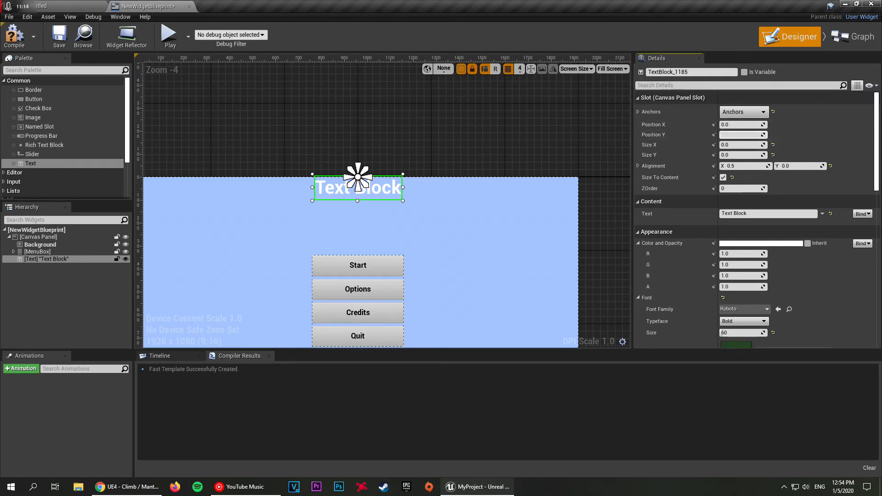
{"action": "key", "text": "Return"}
{"action": "key", "text": "BackSpace"}
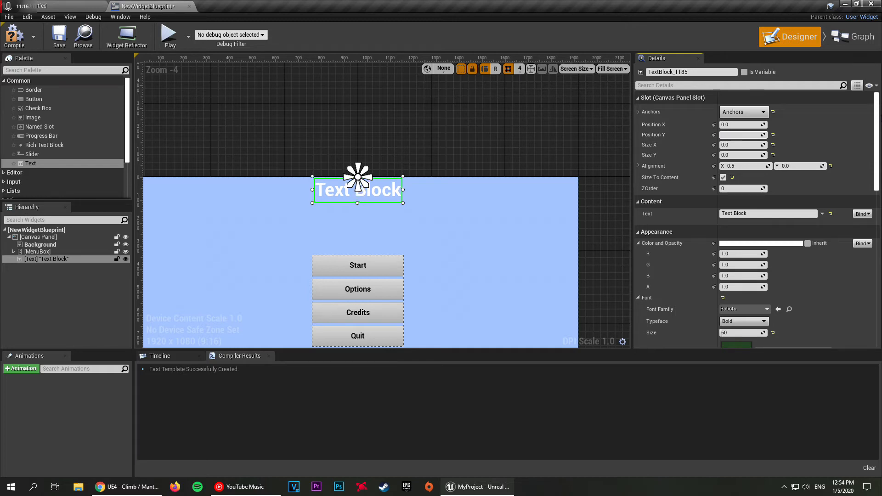
{"action": "key", "text": "Return"}
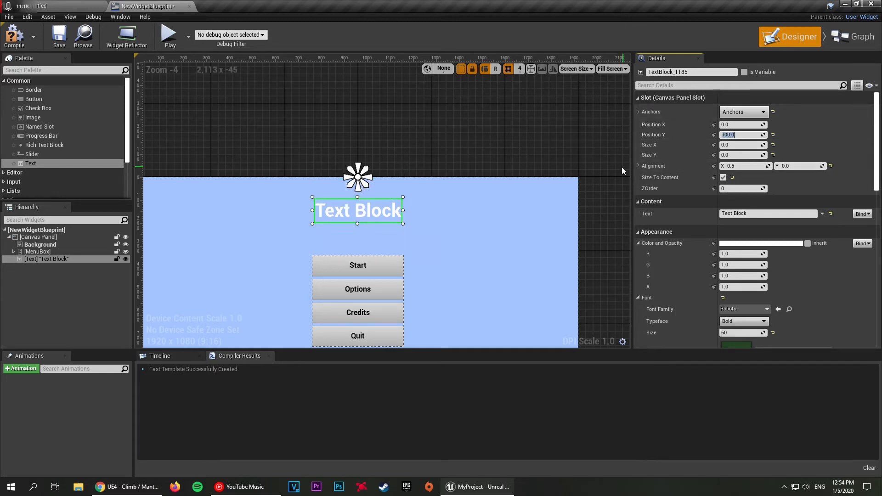
{"action": "left_click", "coordinate": [442, 130]}
{"action": "scroll", "coordinate": [383, 130], "scroll_direction": "down", "scroll_amount": 2}
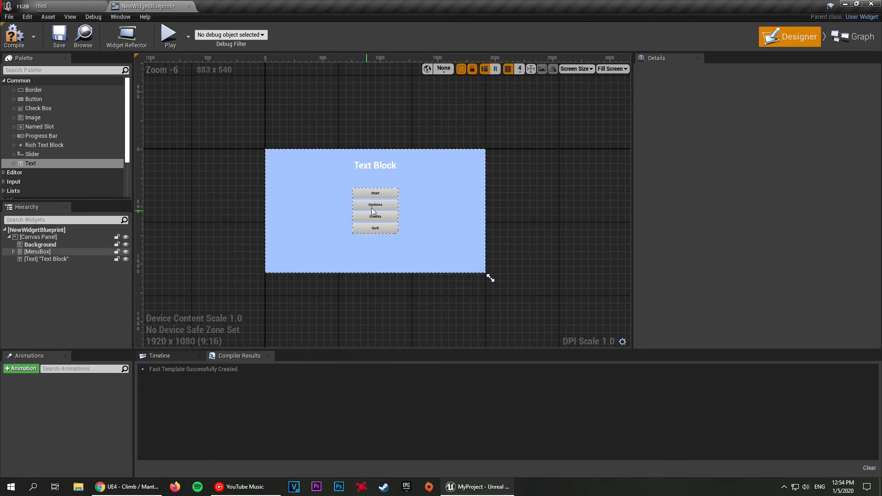
Step: Change the text block's content to "Main Menu"
{"action": "left_click", "coordinate": [381, 166]}
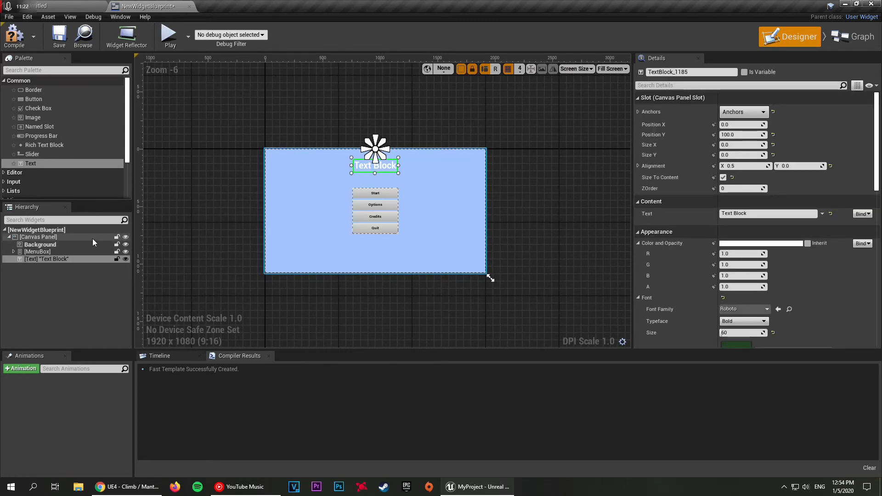
{"action": "left_click", "coordinate": [745, 213]}
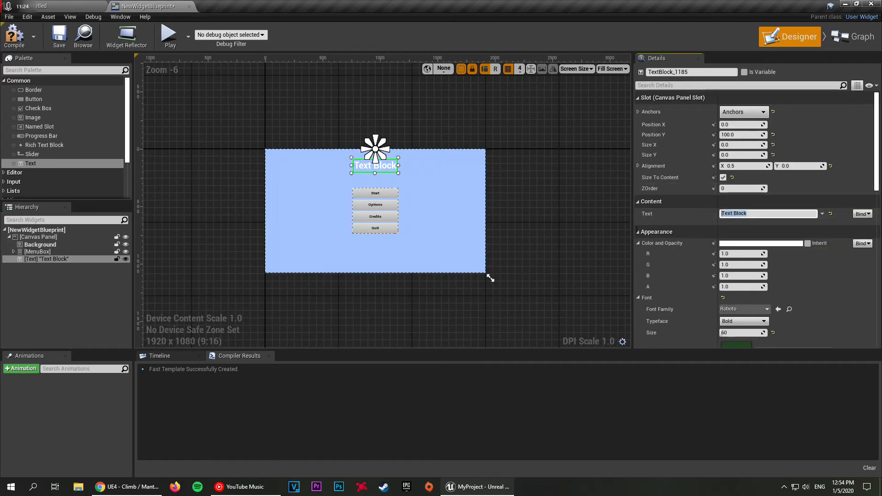
{"action": "key", "text": "BackSpace"}
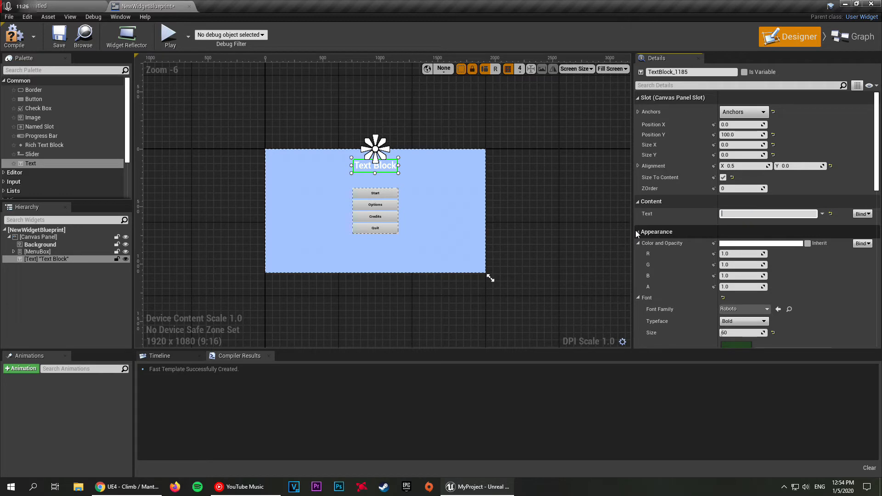
{"action": "type", "text": "Main menu"}
{"action": "key", "text": "Return"}
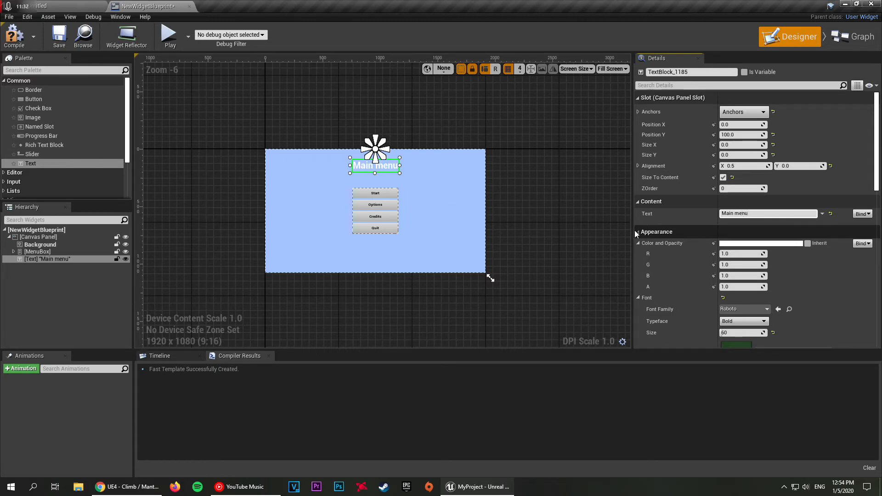
{"action": "left_click", "coordinate": [740, 214]}
{"action": "key", "text": "BackSpace"}
{"action": "type", "text": "M"}
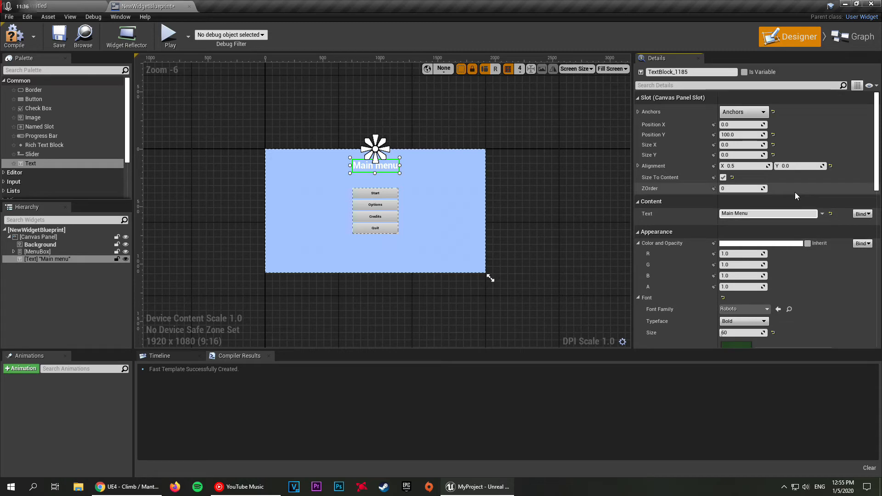
{"action": "left_click", "coordinate": [421, 135]}
{"action": "scroll", "coordinate": [342, 134], "scroll_direction": "up", "scroll_amount": 2}
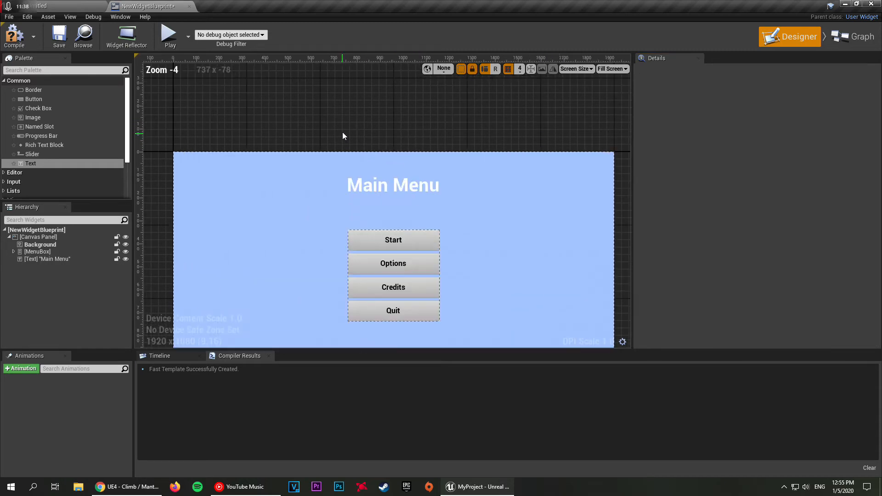
{"action": "right_click_drag", "start_coordinate": [343, 128], "coordinate": [300, 86]}
{"action": "scroll", "coordinate": [300, 86], "scroll_direction": "down", "scroll_amount": 1}
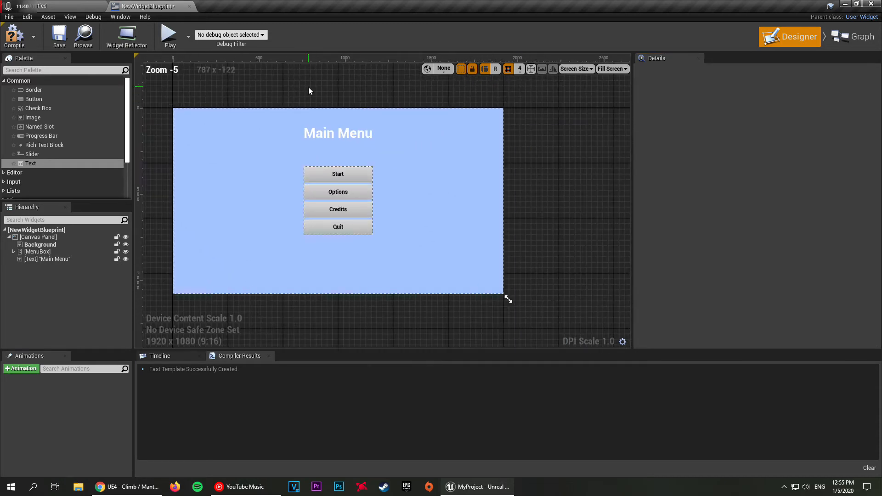
{"action": "left_click", "coordinate": [330, 132]}
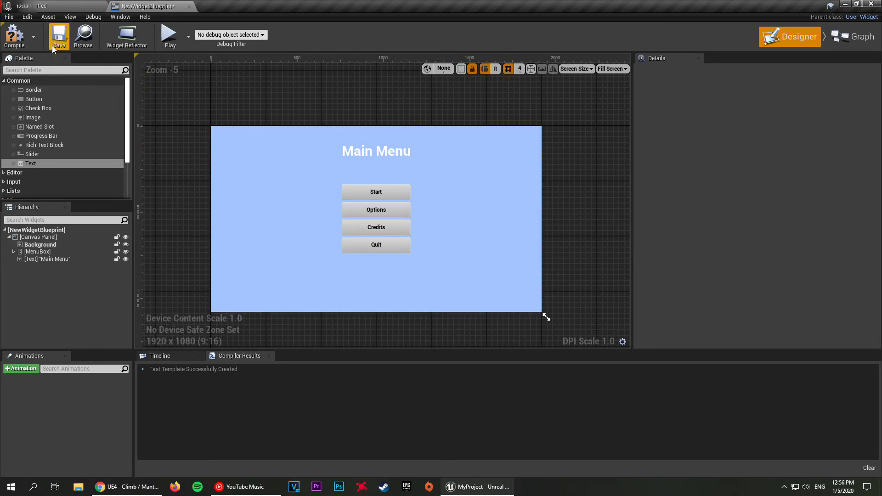
Step: Compile the widget blueprint, and rename its asset in the project's content to MainMenu
{"action": "left_click", "coordinate": [22, 41]}
{"action": "left_click", "coordinate": [67, 5]}
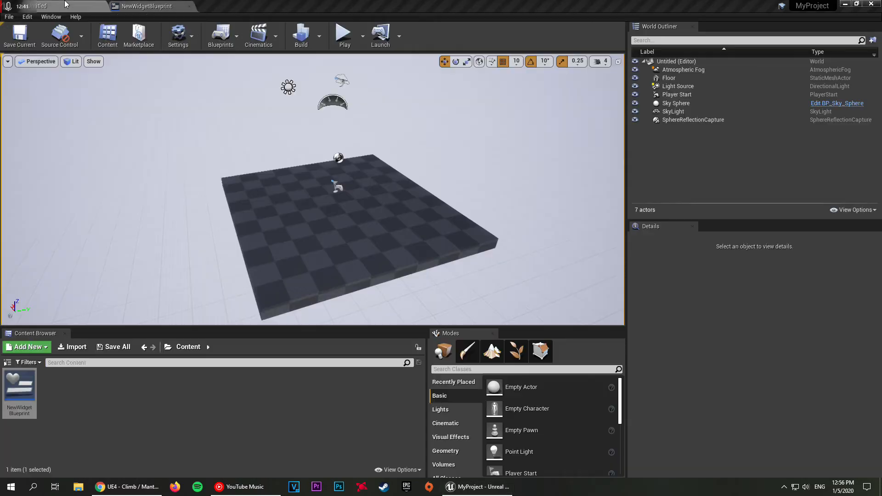
{"action": "key", "text": "F2"}
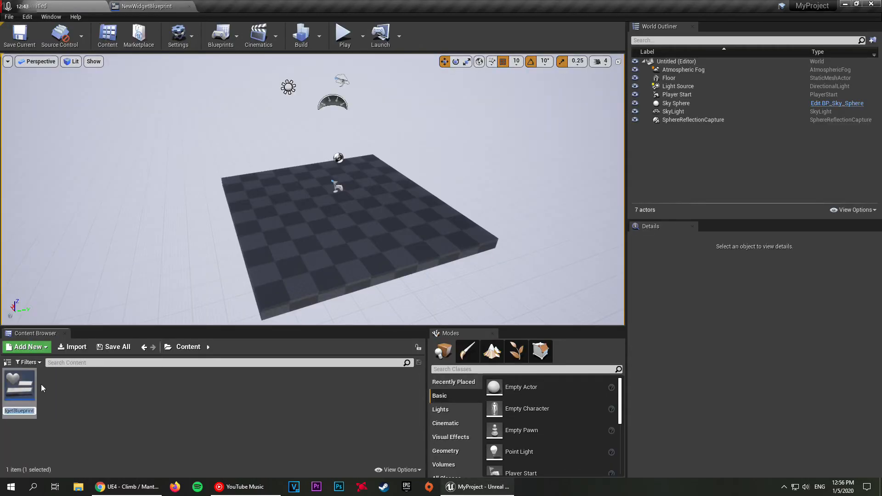
{"action": "key", "text": "BackSpace"}
{"action": "type", "text": "MainMenu"}
{"action": "key", "text": "Return"}
{"action": "left_click", "coordinate": [419, 180]}
{"action": "left_click", "coordinate": [152, 403]}
{"action": "right_click_drag", "start_coordinate": [209, 151], "coordinate": [133, 136]}
{"action": "mouse_move", "coordinate": [379, 289]}
{"action": "right_mouse_down"}
{"action": "mouse_move", "coordinate": [322, 284]}
{"action": "mouse_move", "coordinate": [340, 296]}
{"action": "mouse_move", "coordinate": [379, 289]}
{"action": "right_mouse_up"}
{"action": "scroll", "coordinate": [551, 428], "scroll_direction": "down", "scroll_amount": 3}
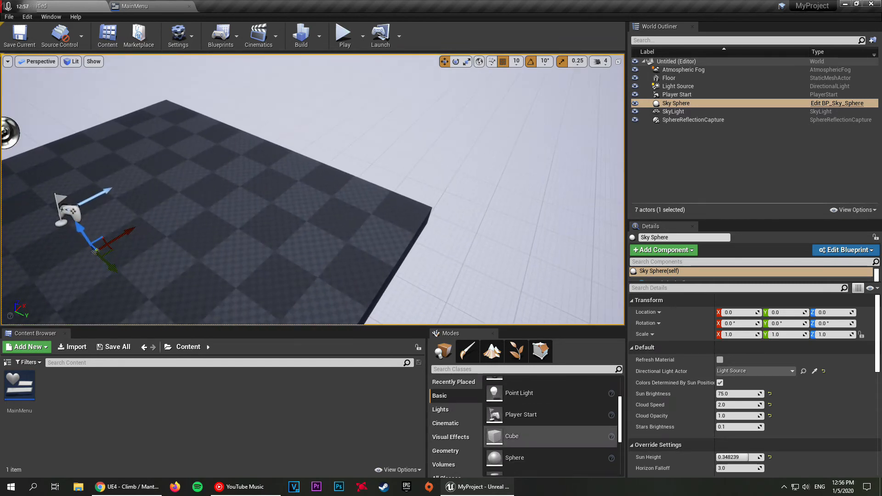
Step: Place a Cube on the floor of the current level and play-test the scene
{"action": "left_click_drag", "start_coordinate": [513, 436], "coordinate": [158, 147]}
{"action": "left_click", "coordinate": [345, 34]}
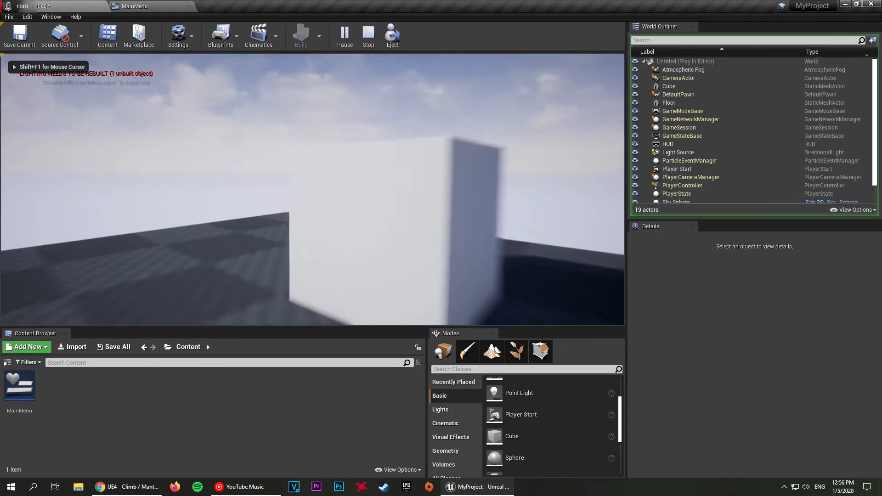
{"action": "key", "text": "Escape"}
{"action": "right_click_drag", "start_coordinate": [404, 324], "coordinate": [377, 281]}
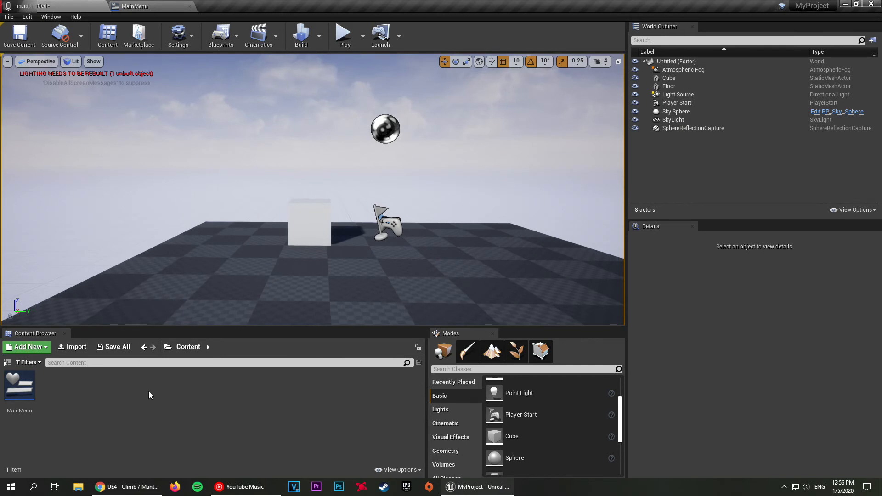
Step: Create a new level asset in the project's content named MainMenuLevel
{"action": "right_click", "coordinate": [145, 415]}
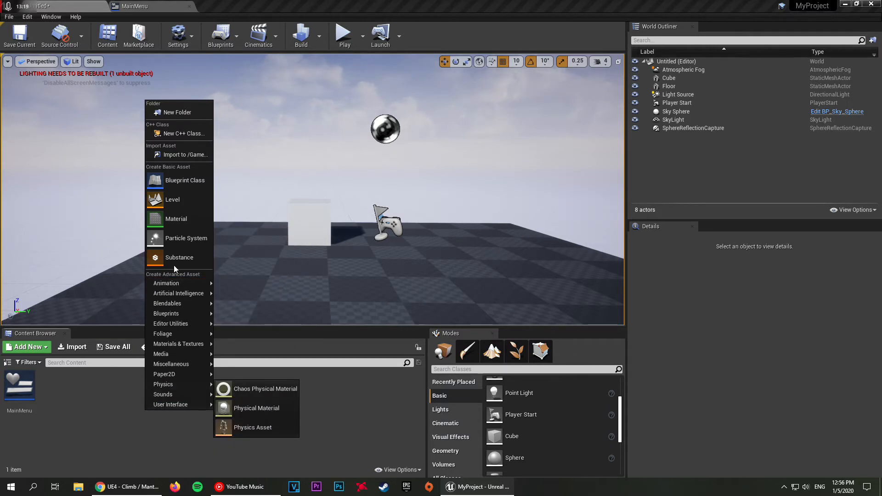
{"action": "left_click", "coordinate": [173, 202]}
{"action": "type", "text": "M"}
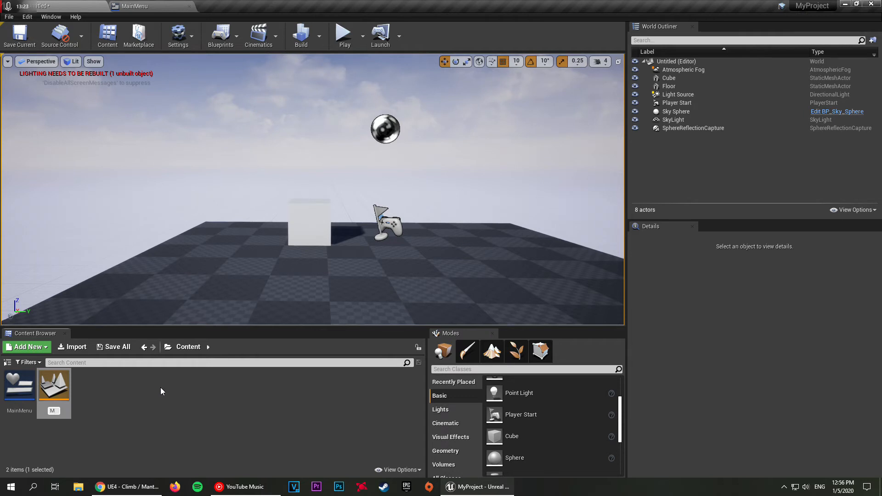
{"action": "type", "text": "ainMenuLevel"}
{"action": "key", "text": "Return"}
{"action": "left_click", "coordinate": [164, 417]}
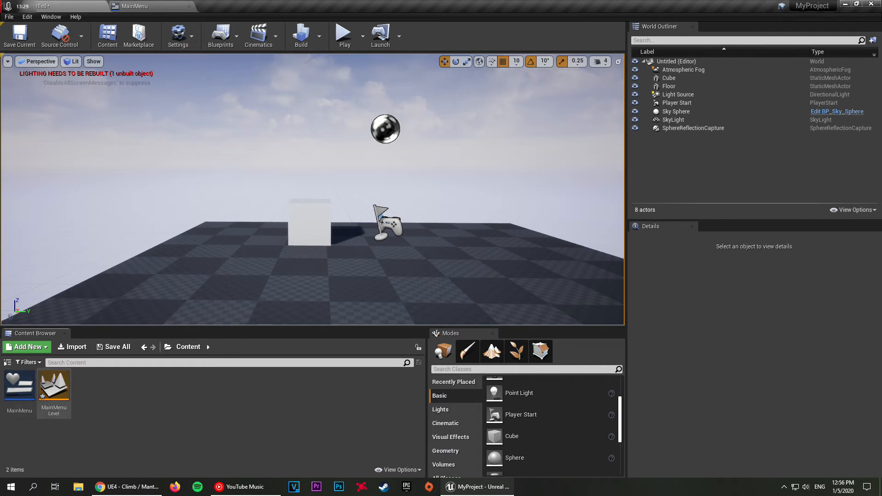
Step: Open MainMenuLevel, saving the current level under the name Untitled
{"action": "double_click", "coordinate": [55, 394]}
{"action": "left_click", "coordinate": [482, 329]}
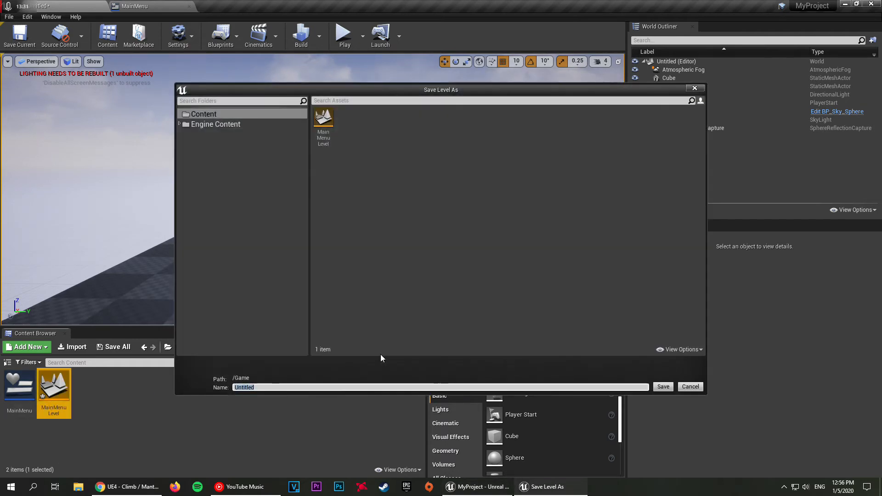
{"action": "left_click", "coordinate": [660, 387]}
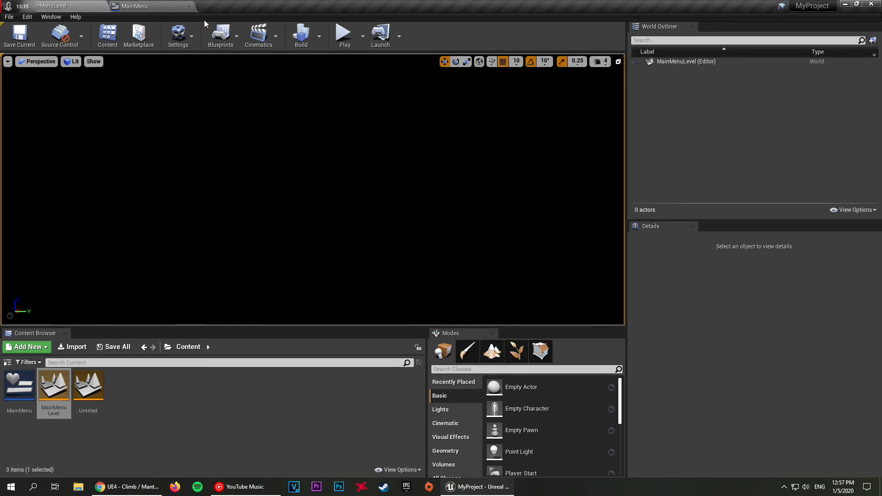
{"action": "mouse_move", "coordinate": [270, 240]}
{"action": "right_mouse_down"}
{"action": "mouse_move", "coordinate": [312, 243]}
{"action": "mouse_move", "coordinate": [294, 248]}
{"action": "mouse_move", "coordinate": [303, 240]}
{"action": "mouse_move", "coordinate": [277, 232]}
{"action": "right_mouse_up"}
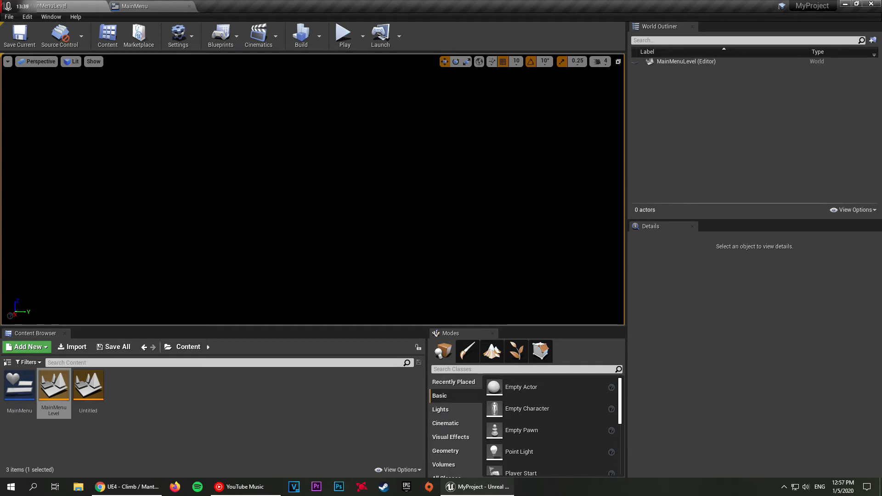
Step: Open the level blueprint of MainMenuLevel and delete its Event Tick node
{"action": "left_click", "coordinate": [221, 38]}
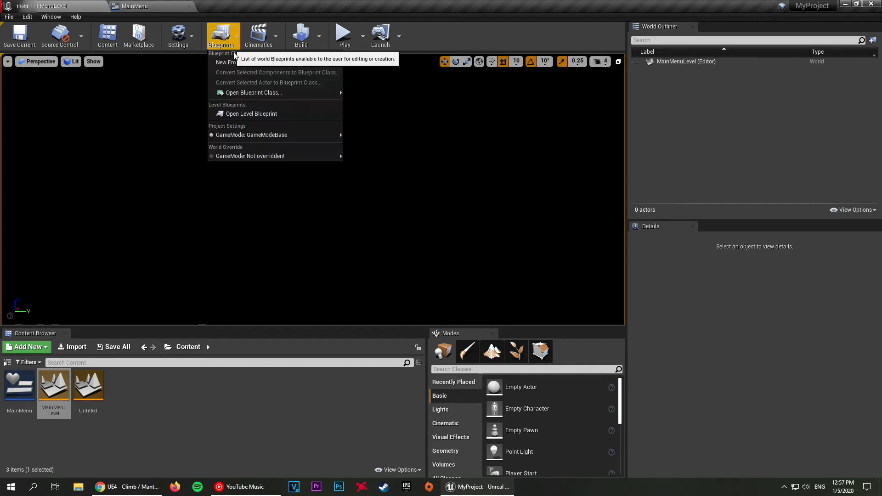
{"action": "left_click", "coordinate": [259, 115]}
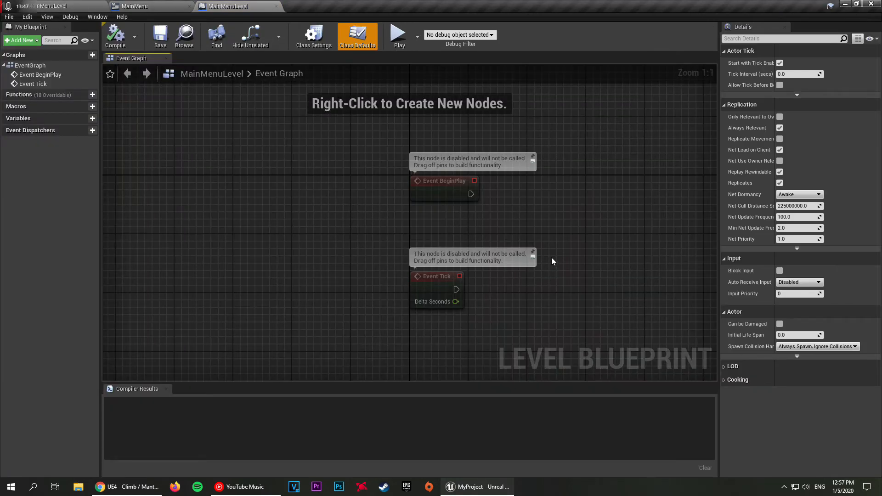
{"action": "right_click_drag", "start_coordinate": [553, 261], "coordinate": [503, 245]}
{"action": "left_click_drag", "start_coordinate": [473, 292], "coordinate": [315, 255]}
{"action": "right_click_drag", "start_coordinate": [315, 255], "coordinate": [205, 306]}
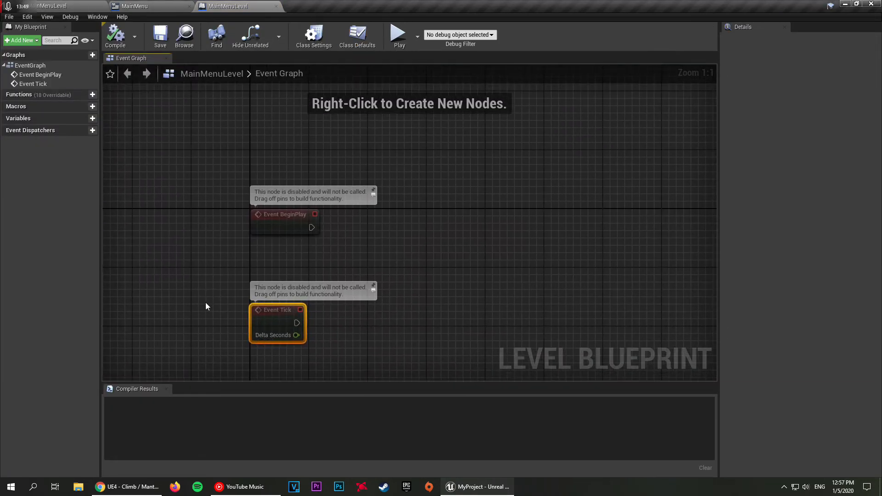
{"action": "key", "text": "Delete"}
{"action": "right_click_drag", "start_coordinate": [314, 258], "coordinate": [296, 290]}
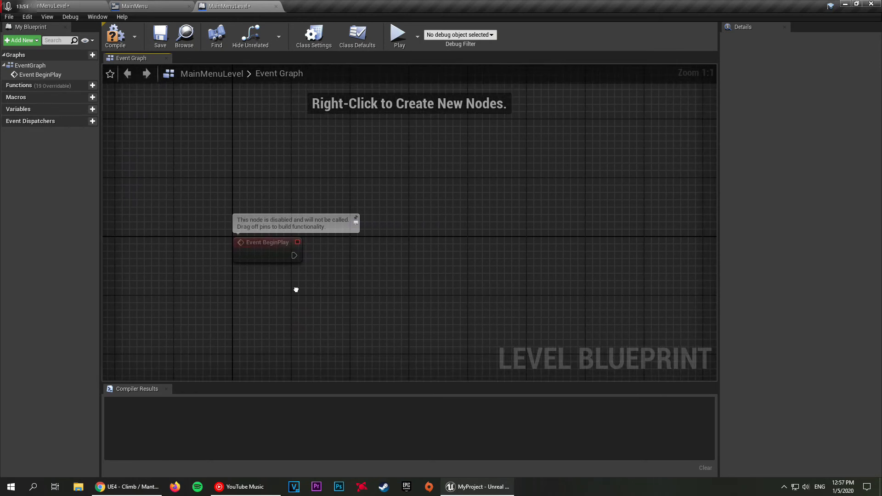
Step: Add a Create Widget node wired to the execution output of Event BeginPlay and align it with the event
{"action": "left_click", "coordinate": [273, 250]}
{"action": "left_click", "coordinate": [209, 258]}
{"action": "left_click", "coordinate": [277, 246]}
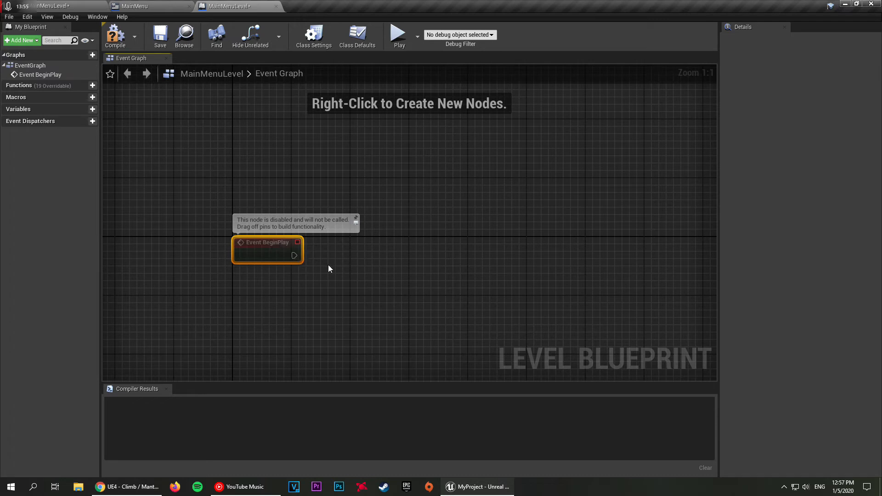
{"action": "left_click_drag", "start_coordinate": [292, 258], "coordinate": [434, 257]}
{"action": "type", "text": "creatw"}
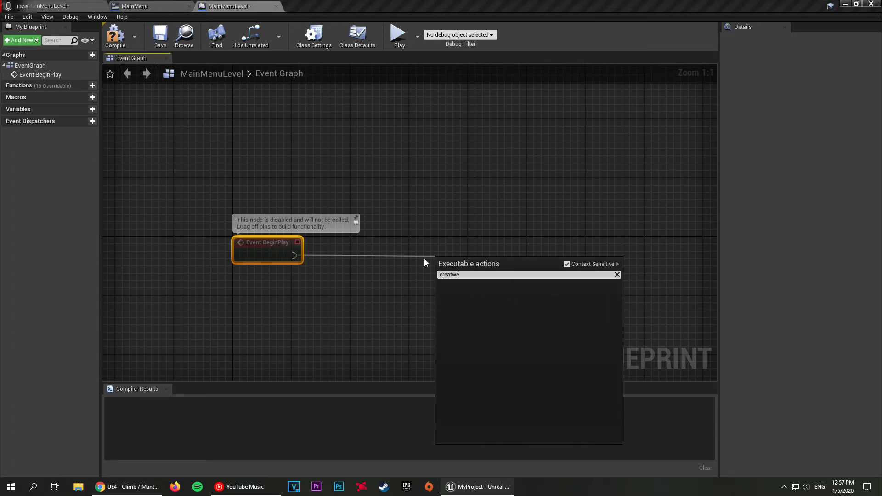
{"action": "key", "text": "BackSpace"}
{"action": "type", "text": "e w"}
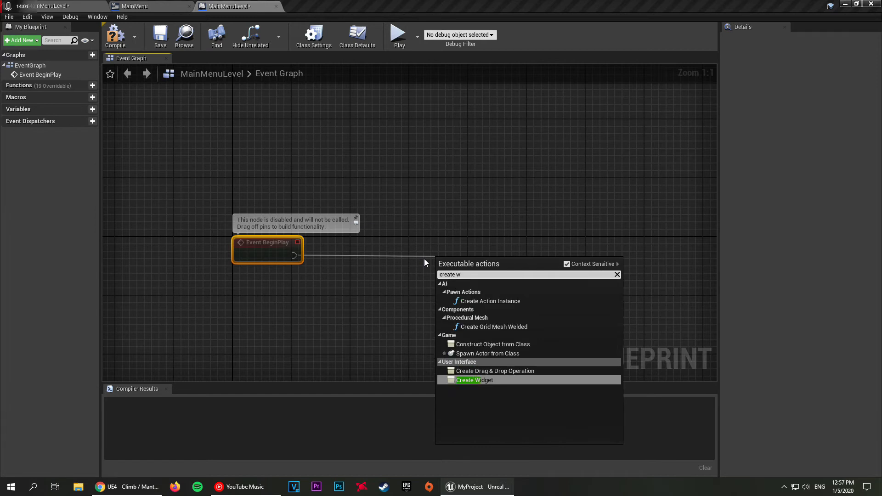
{"action": "left_click", "coordinate": [513, 382]}
{"action": "left_click_drag", "start_coordinate": [478, 273], "coordinate": [448, 250]}
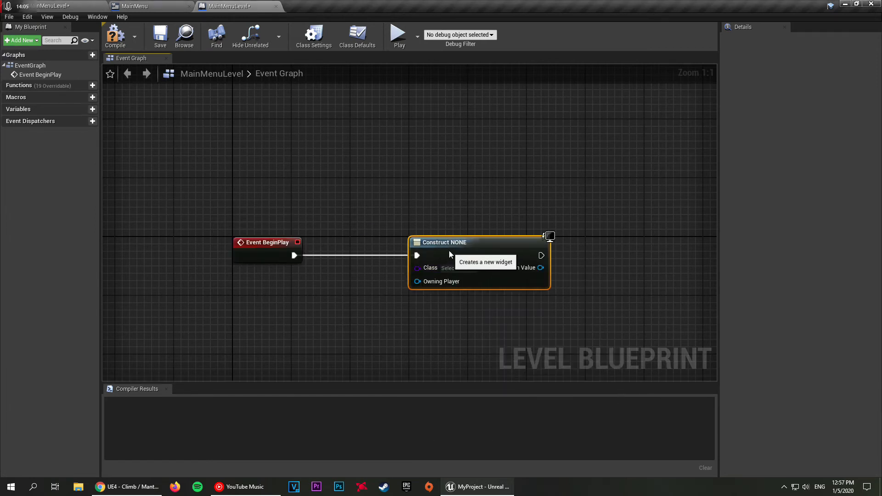
Step: Set the Create Widget node's class to MainMenu
{"action": "right_click_drag", "start_coordinate": [431, 179], "coordinate": [396, 163]}
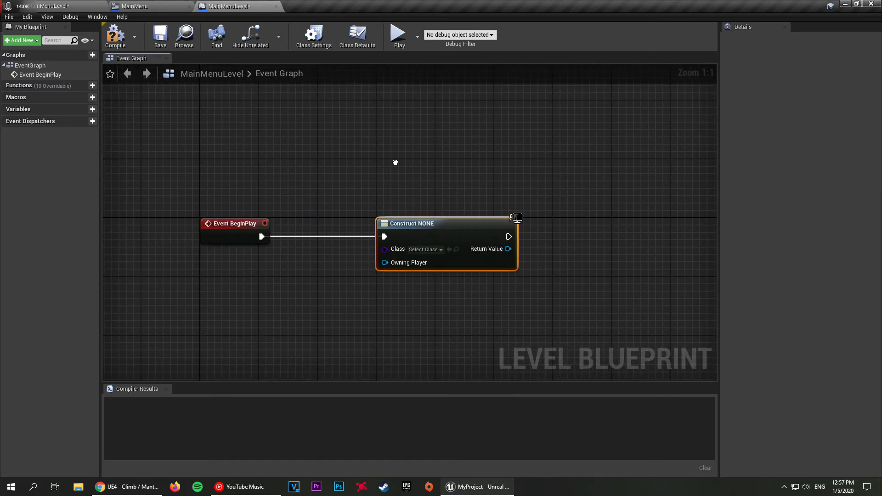
{"action": "left_click", "coordinate": [420, 250]}
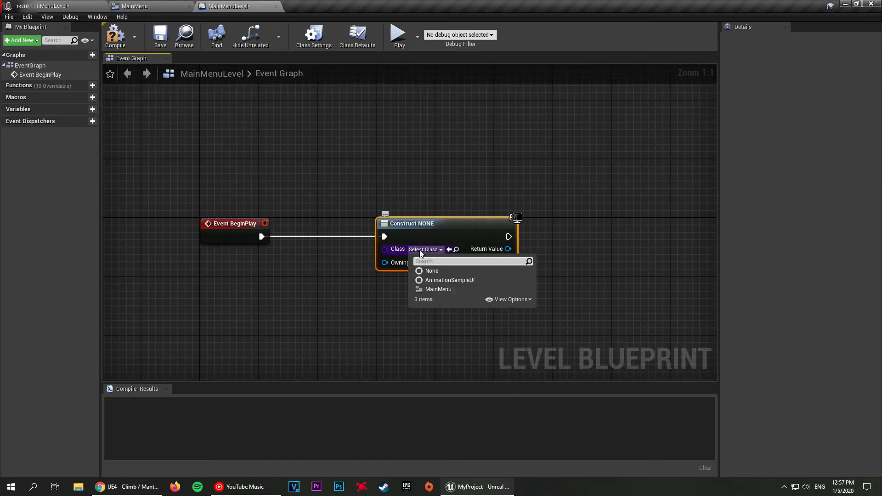
{"action": "left_click", "coordinate": [442, 290]}
{"action": "right_click_drag", "start_coordinate": [265, 281], "coordinate": [303, 274]}
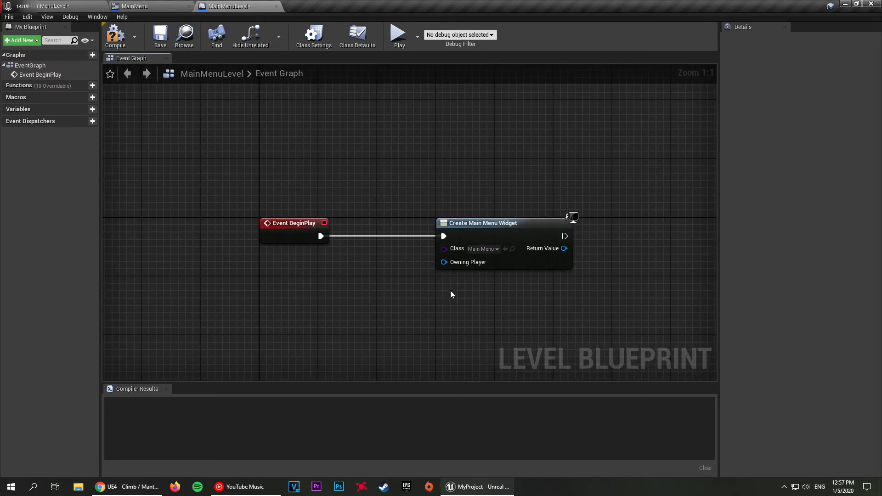
Step: Add a Get Player Controller node below Event BeginPlay and connect its return value to the widget node's Owning Player input
{"action": "right_click", "coordinate": [271, 288]}
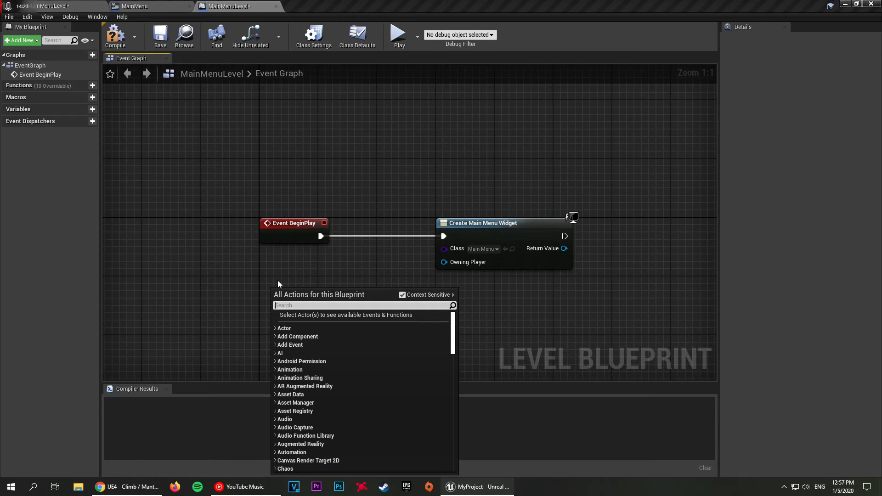
{"action": "type", "text": "get player"}
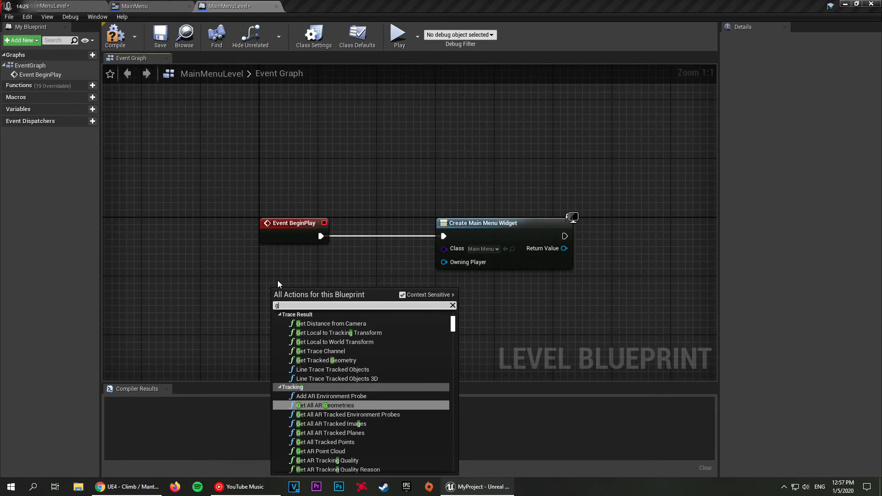
{"action": "key", "text": "Up"}
{"action": "key", "text": "Up"}
{"action": "key", "text": "Up"}
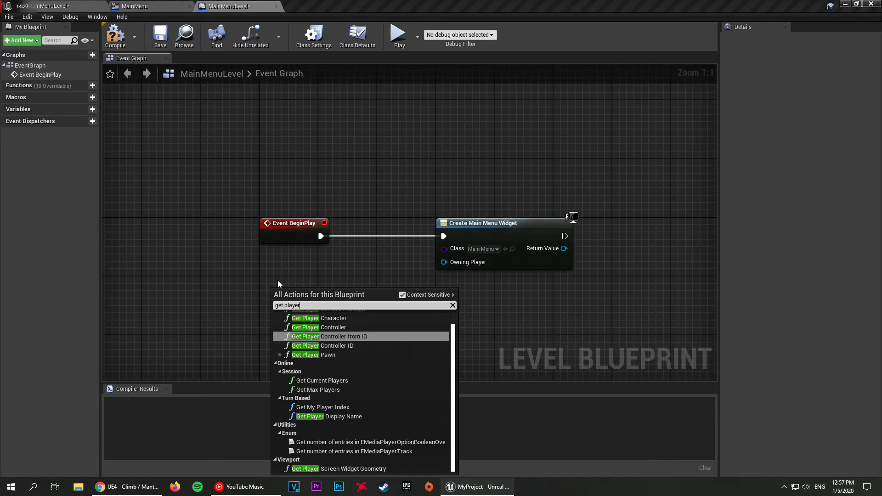
{"action": "key", "text": "Return"}
{"action": "left_click_drag", "start_coordinate": [299, 297], "coordinate": [287, 282]}
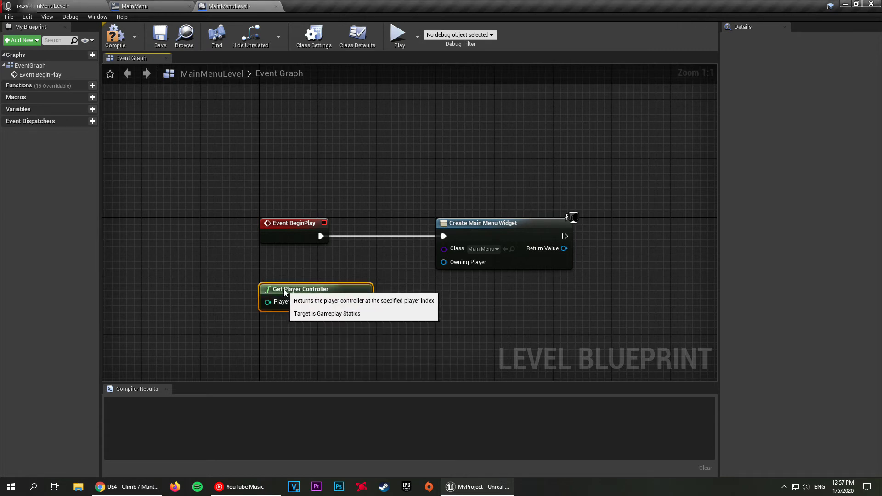
{"action": "left_click", "coordinate": [305, 266]}
{"action": "left_click_drag", "start_coordinate": [363, 295], "coordinate": [445, 262]}
{"action": "right_click_drag", "start_coordinate": [387, 182], "coordinate": [315, 161]}
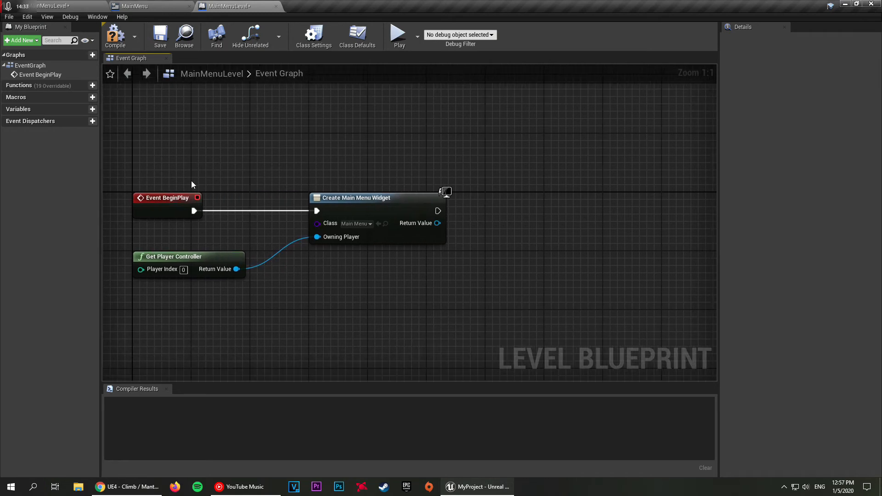
Step: Add an Add to Viewport node from the Create Main Menu Widget's return value and align it in the execution line
{"action": "left_click_drag", "start_coordinate": [133, 139], "coordinate": [202, 206]}
{"action": "left_click", "coordinate": [316, 141]}
{"action": "right_click_drag", "start_coordinate": [535, 155], "coordinate": [363, 159]}
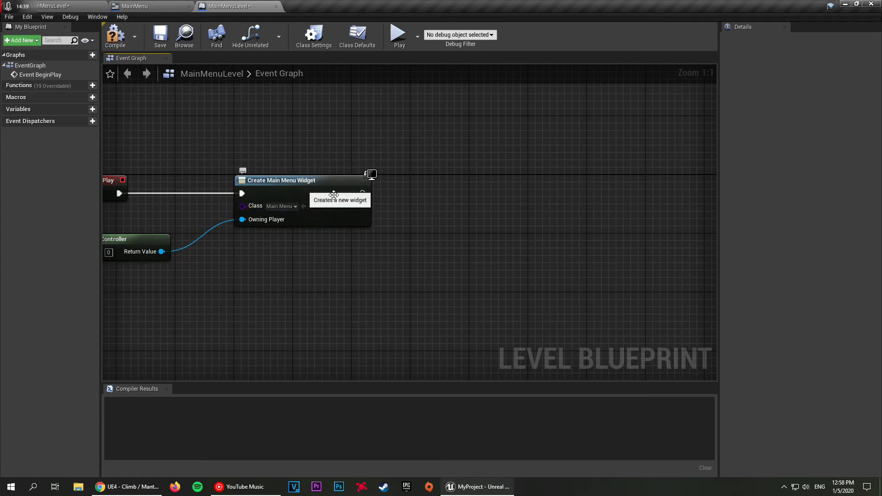
{"action": "left_click_drag", "start_coordinate": [357, 206], "coordinate": [424, 207]}
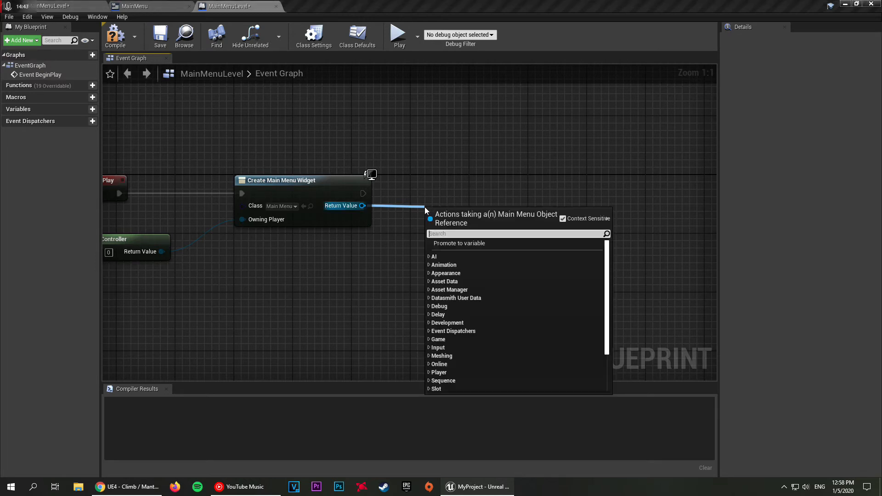
{"action": "type", "text": "add to viewport"}
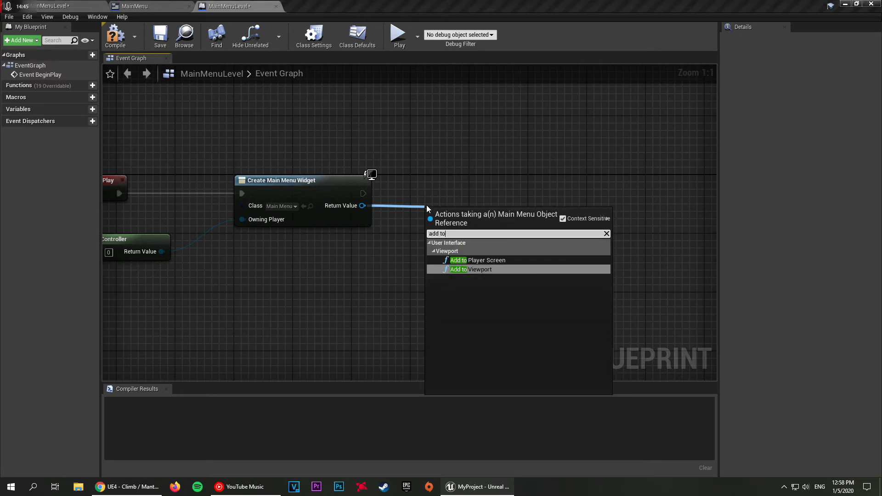
{"action": "key", "text": "Return"}
{"action": "left_click_drag", "start_coordinate": [439, 214], "coordinate": [428, 180]}
{"action": "left_click", "coordinate": [488, 141]}
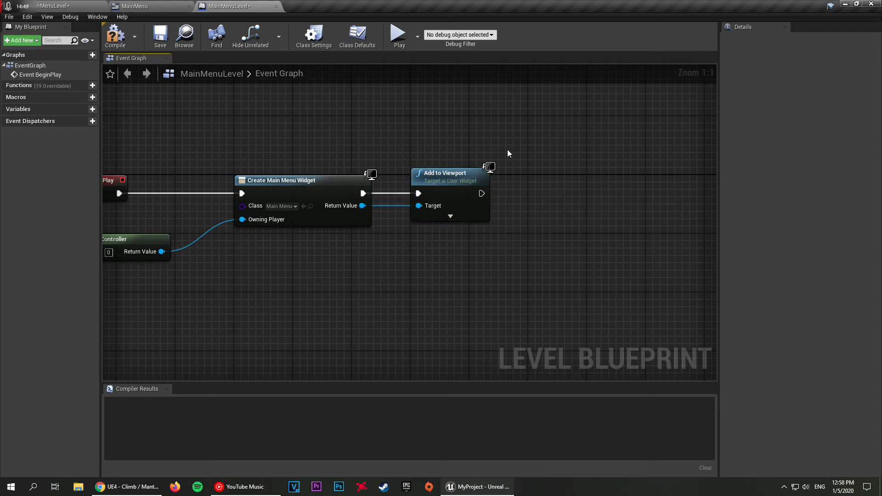
Step: Turn off context-sensitive filtering and add a Set Show Mouse Cursor node after Add to Viewport, aligned with the execution line
{"action": "right_click_drag", "start_coordinate": [538, 162], "coordinate": [467, 157]}
{"action": "left_click_drag", "start_coordinate": [410, 189], "coordinate": [489, 187]}
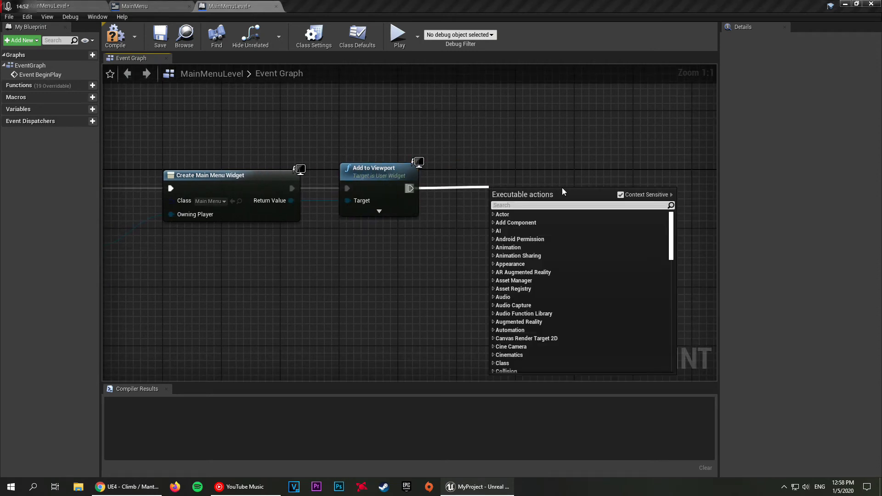
{"action": "left_click", "coordinate": [620, 195]}
{"action": "type", "text": "show m"}
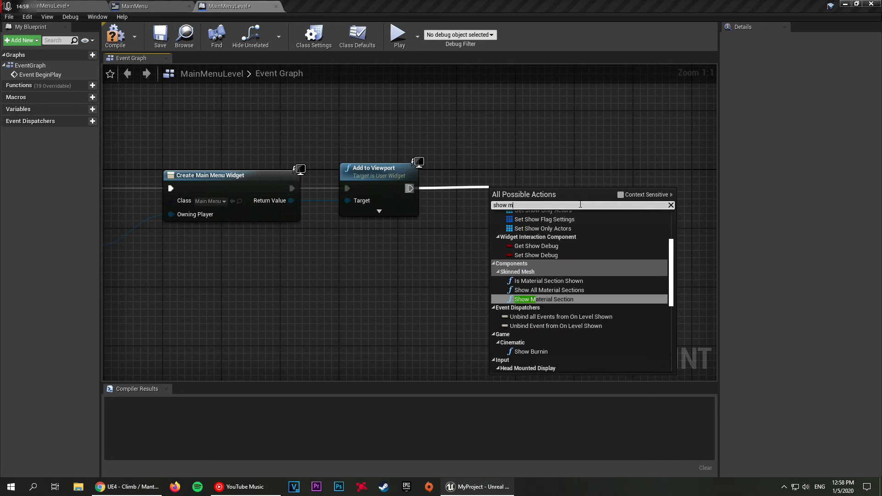
{"action": "type", "text": "ouse"}
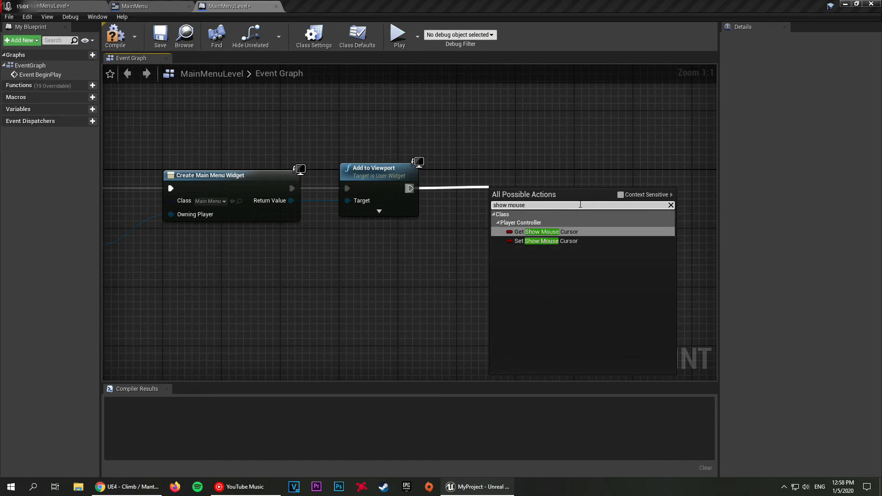
{"action": "left_click", "coordinate": [547, 241]}
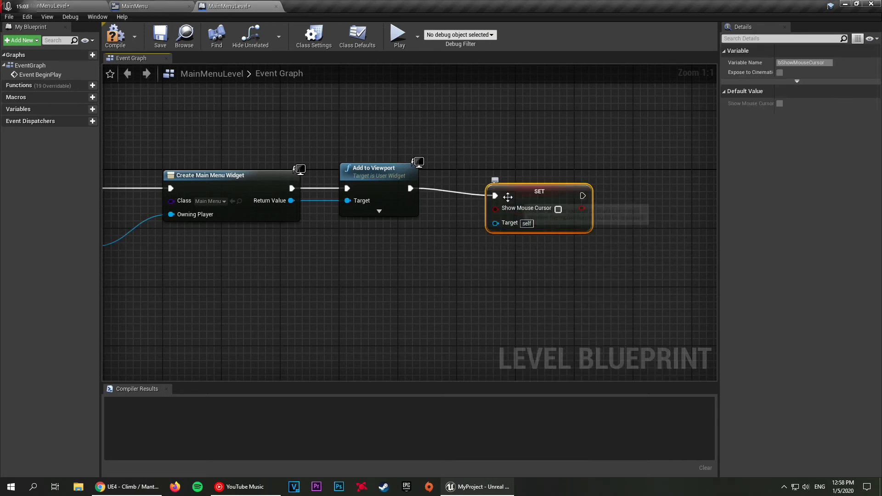
{"action": "left_click", "coordinate": [478, 230]}
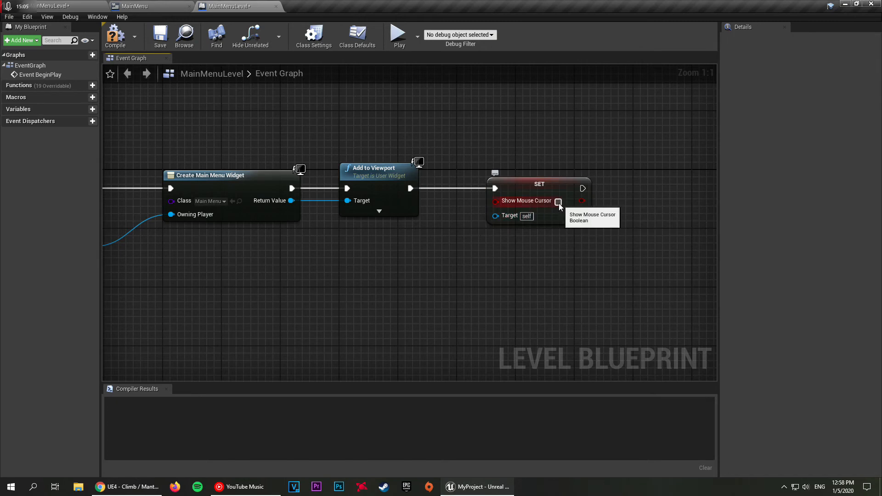
Step: Enable Show Mouse Cursor on the SET node and move the node closer to Add to Viewport
{"action": "left_click_drag", "start_coordinate": [530, 184], "coordinate": [495, 182]}
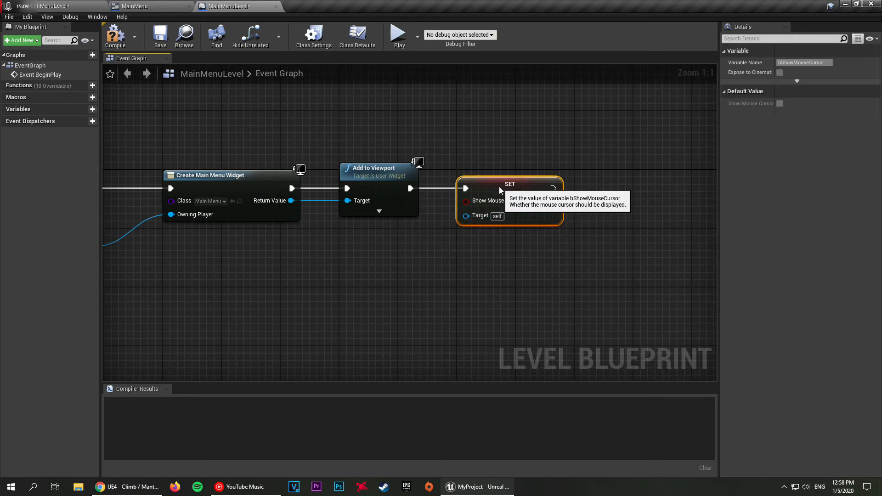
{"action": "right_click_drag", "start_coordinate": [429, 233], "coordinate": [519, 225]}
{"action": "left_click", "coordinate": [400, 248]}
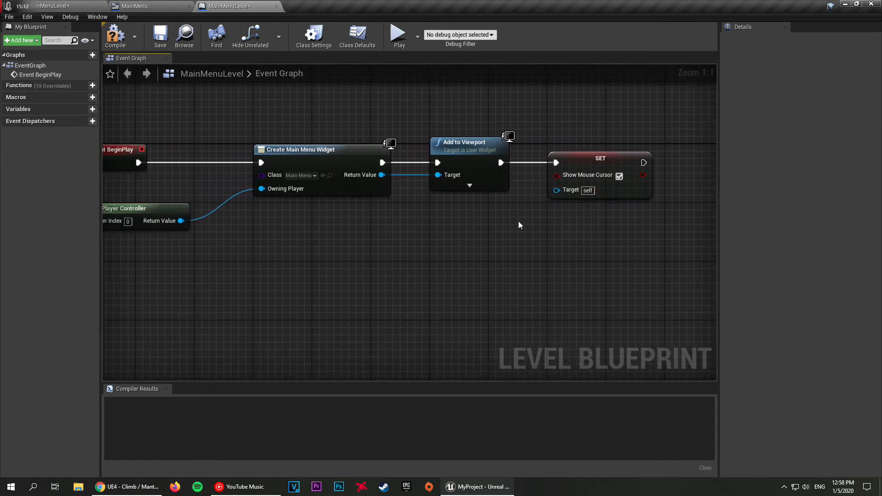
Step: Duplicate the Get Player Controller node and connect the copy's return value to the SET node's Target, placing it below Add to Viewport
{"action": "left_click", "coordinate": [140, 203]}
{"action": "key", "text": "ctrl+w"}
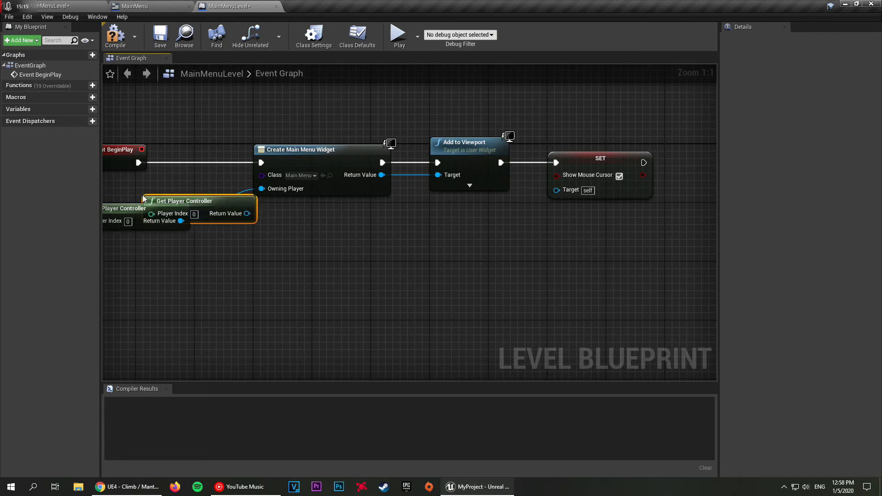
{"action": "left_click_drag", "start_coordinate": [200, 198], "coordinate": [556, 190]}
{"action": "left_click", "coordinate": [486, 227]}
{"action": "right_click_drag", "start_coordinate": [624, 242], "coordinate": [428, 256]}
{"action": "scroll", "coordinate": [586, 251], "scroll_direction": "down", "scroll_amount": 3}
{"action": "scroll", "coordinate": [586, 250], "scroll_direction": "up", "scroll_amount": 2}
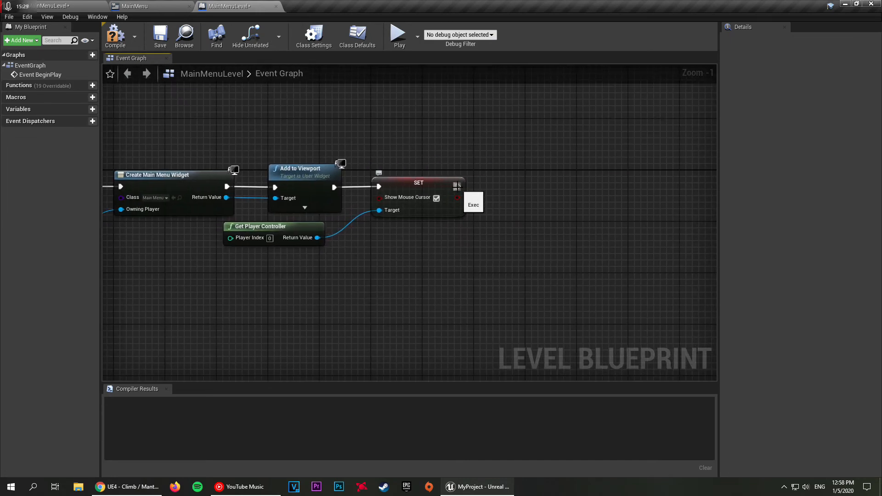
Step: Add a Set Input Mode UI Only node after the SET node and align it with the execution line
{"action": "left_click_drag", "start_coordinate": [457, 186], "coordinate": [528, 185]}
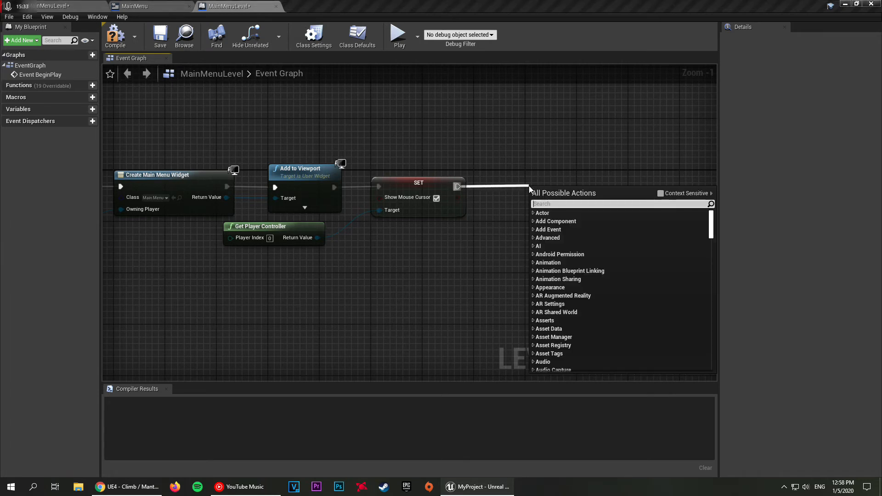
{"action": "type", "text": "input mode"}
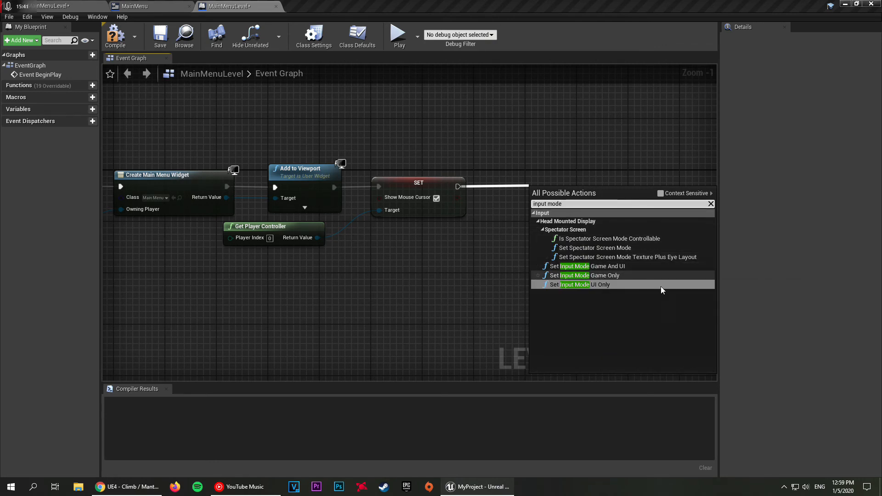
{"action": "left_click", "coordinate": [594, 285]}
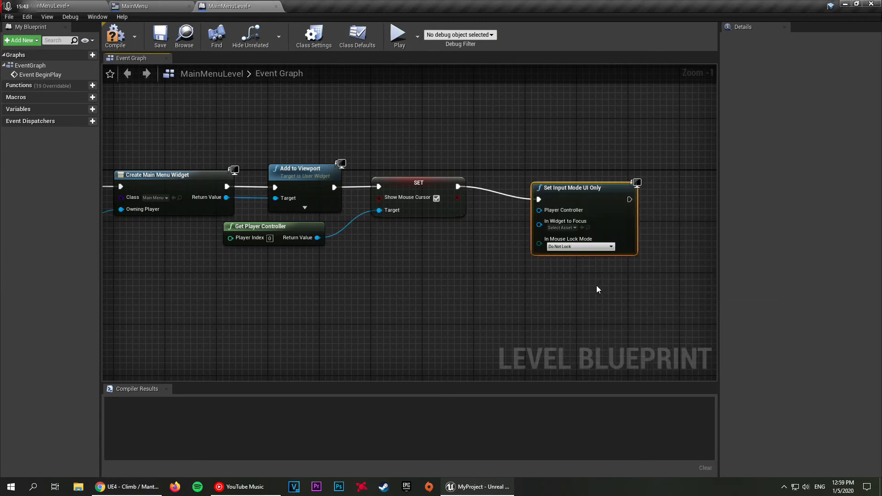
{"action": "left_click_drag", "start_coordinate": [562, 196], "coordinate": [558, 181]}
{"action": "left_click", "coordinate": [510, 161]}
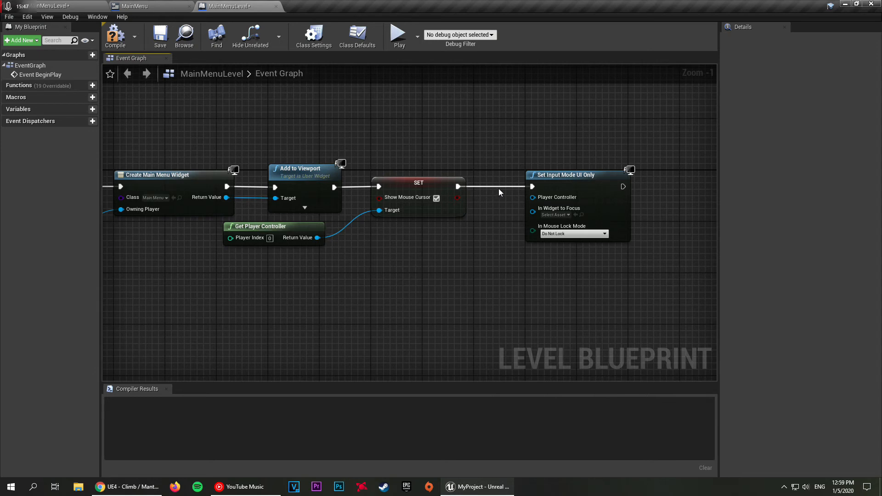
Step: Copy the Get Player Controller node below SET and connect it to the Player Controller input of Set Input Mode UI Only
{"action": "left_click", "coordinate": [287, 224]}
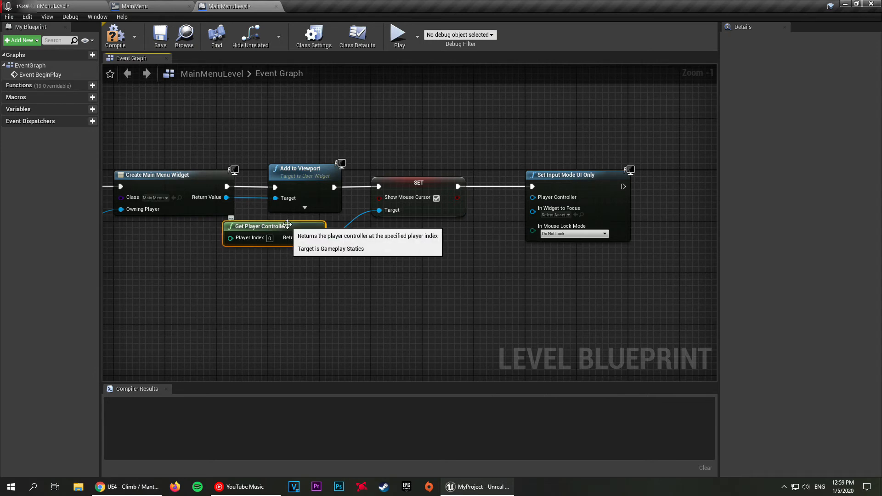
{"action": "key", "text": "ctrl+c"}
{"action": "key", "text": "ctrl+v"}
{"action": "left_click_drag", "start_coordinate": [371, 231], "coordinate": [538, 198]}
{"action": "right_click_drag", "start_coordinate": [434, 147], "coordinate": [464, 171]}
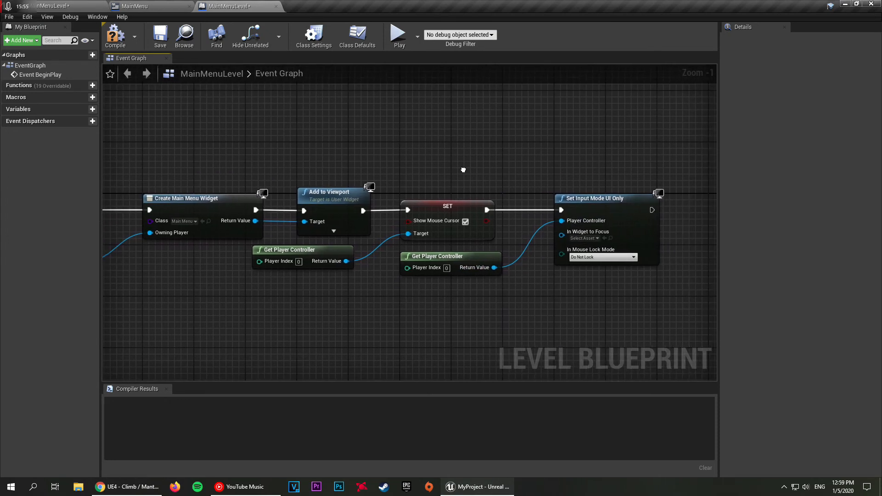
Step: Connect the Create Main Menu Widget's return value to In Widget to Focus on Set Input Mode UI Only
{"action": "left_click", "coordinate": [588, 239]}
{"action": "left_click", "coordinate": [549, 144]}
{"action": "left_click_drag", "start_coordinate": [561, 235], "coordinate": [254, 221]}
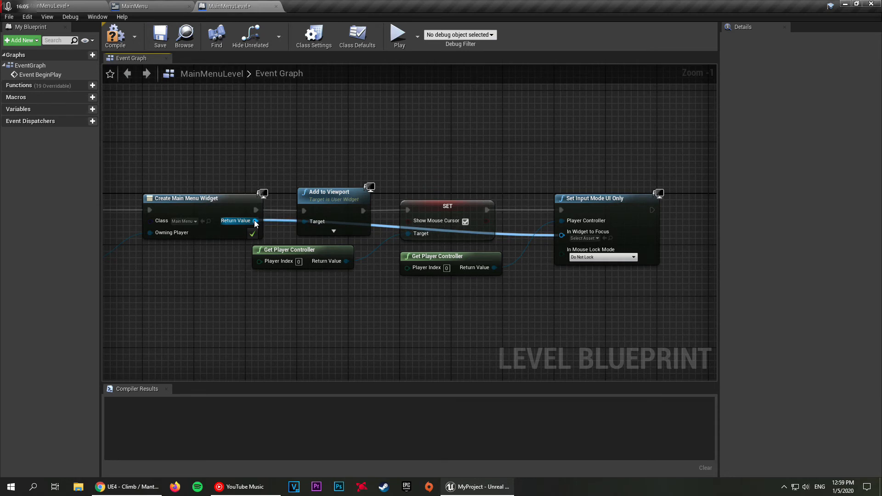
{"action": "left_click_drag", "start_coordinate": [254, 221], "coordinate": [255, 221]}
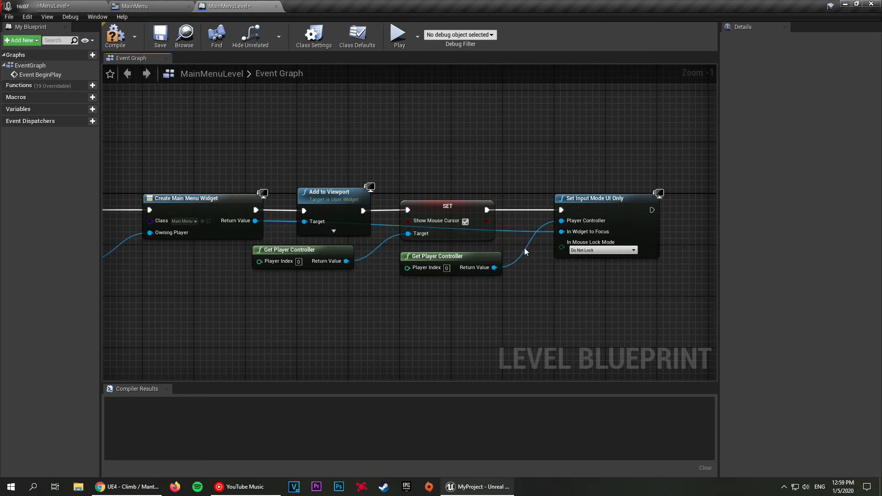
Step: Add a reroute node above the execution line and connect it to the In Widget to Focus input
{"action": "right_click", "coordinate": [512, 155]}
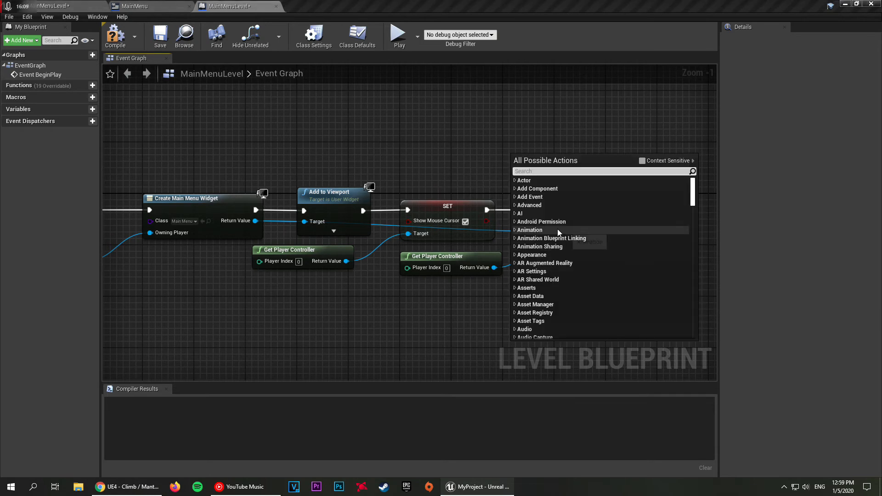
{"action": "left_click_drag", "start_coordinate": [689, 185], "coordinate": [694, 328]}
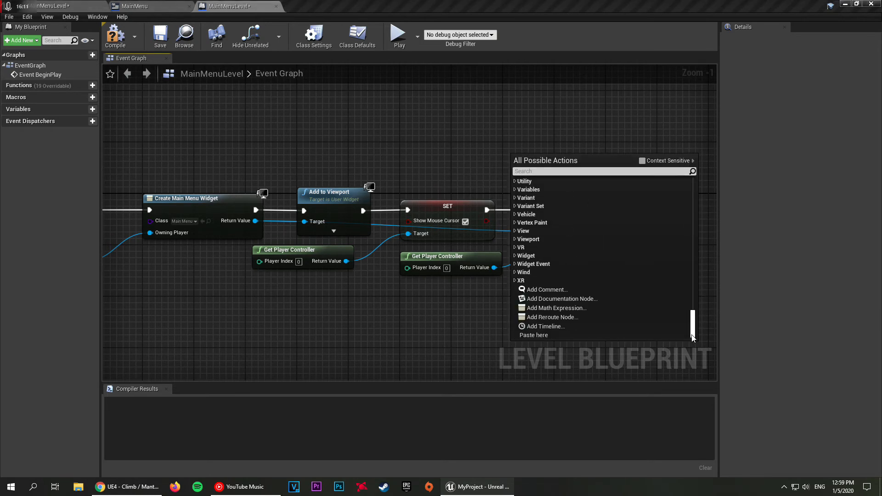
{"action": "left_click", "coordinate": [547, 317]}
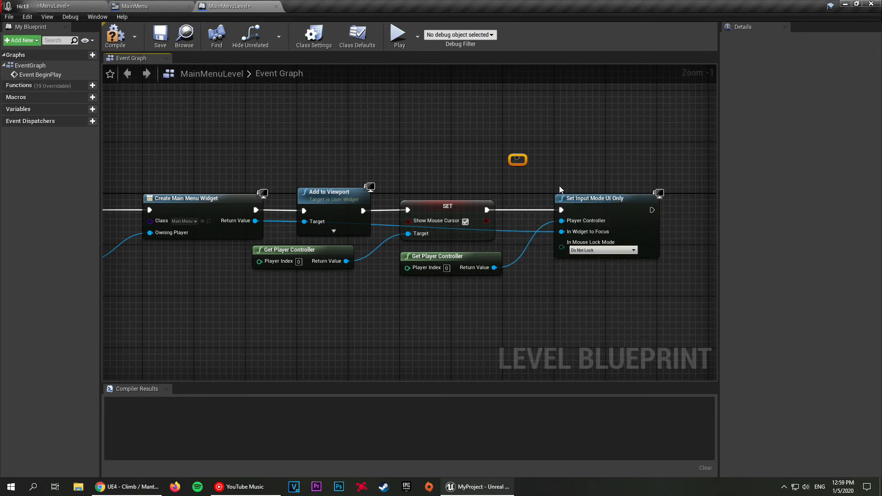
{"action": "left_click_drag", "start_coordinate": [561, 232], "coordinate": [509, 155]}
{"action": "key", "text": "Escape"}
{"action": "left_click", "coordinate": [562, 232], "text": "alt"}
{"action": "left_click_drag", "start_coordinate": [562, 233], "coordinate": [517, 158]}
Step: Add a second reroute node above Add to Viewport, linked to the first, and feed it from Create Main Menu Widget's return value
{"action": "left_click_drag", "start_coordinate": [515, 158], "coordinate": [290, 159]}
{"action": "scroll", "coordinate": [377, 228], "scroll_direction": "down", "scroll_amount": 20}
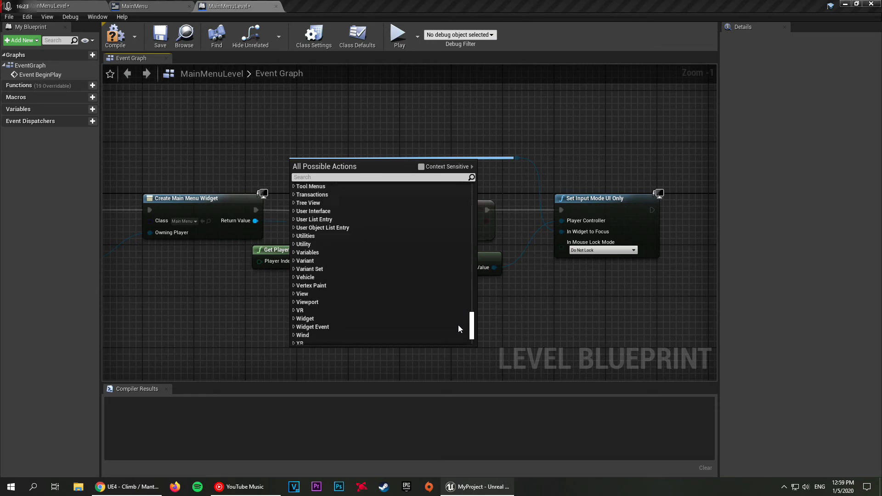
{"action": "left_click", "coordinate": [330, 323]}
{"action": "left_click_drag", "start_coordinate": [256, 221], "coordinate": [307, 159]}
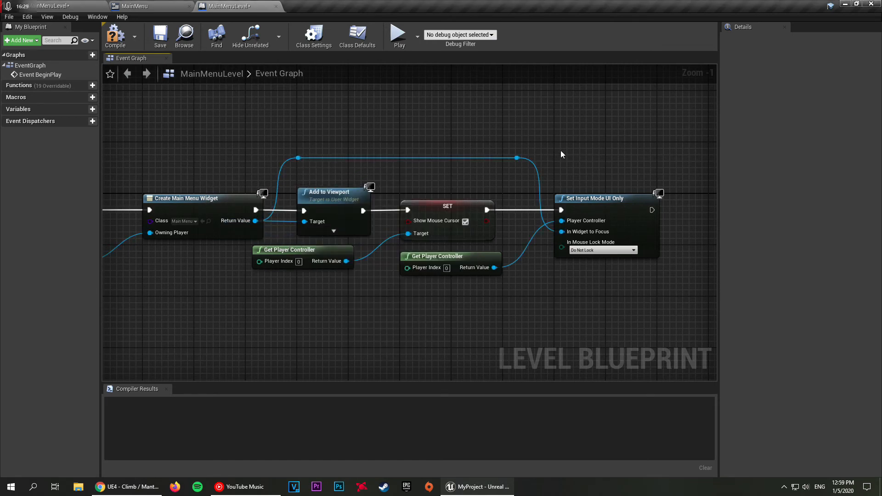
{"action": "scroll", "coordinate": [535, 142], "scroll_direction": "down", "scroll_amount": 3}
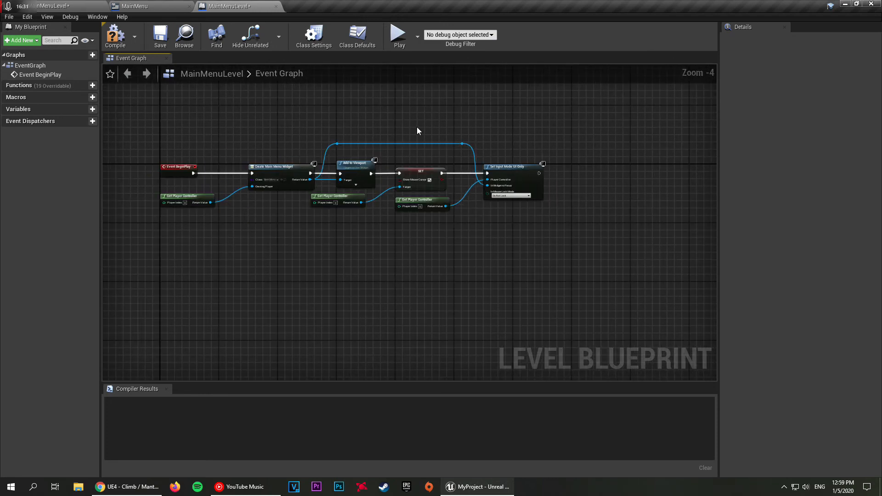
{"action": "scroll", "coordinate": [540, 162], "scroll_direction": "up", "scroll_amount": 2}
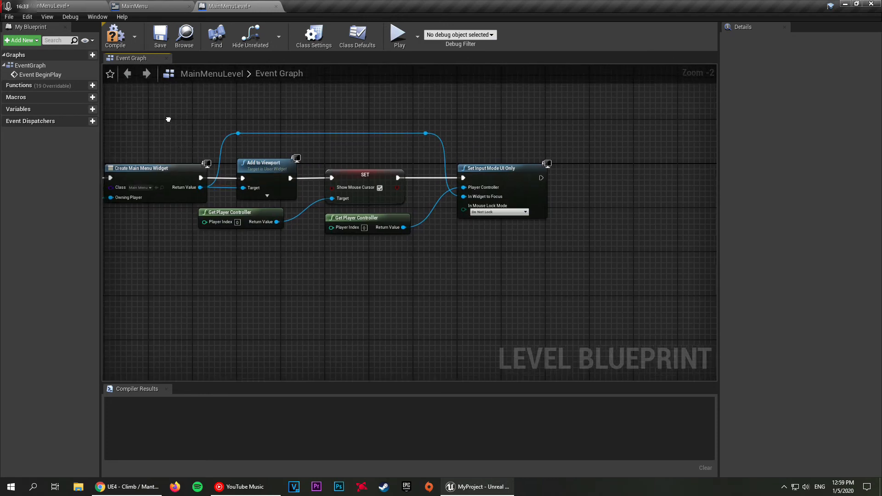
Step: Compile and save the MainMenuLevel blueprint, then return to the level editor
{"action": "left_click", "coordinate": [115, 36]}
{"action": "left_click", "coordinate": [160, 35]}
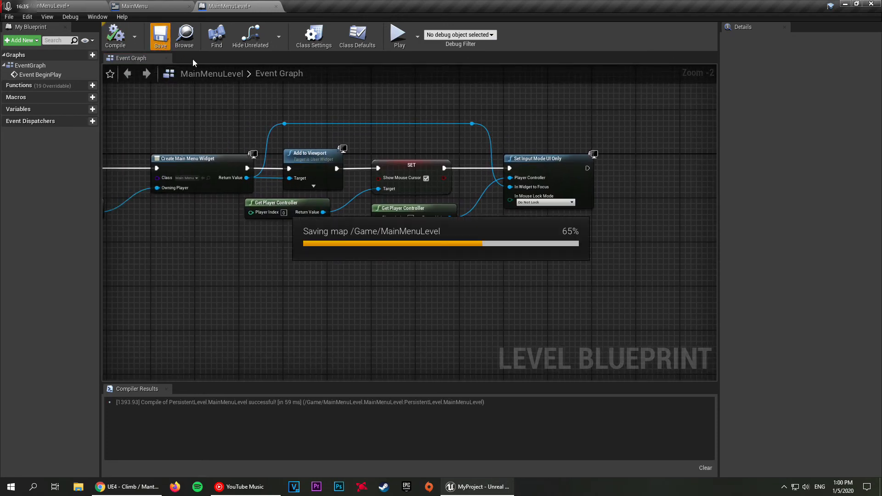
{"action": "left_click", "coordinate": [57, 4]}
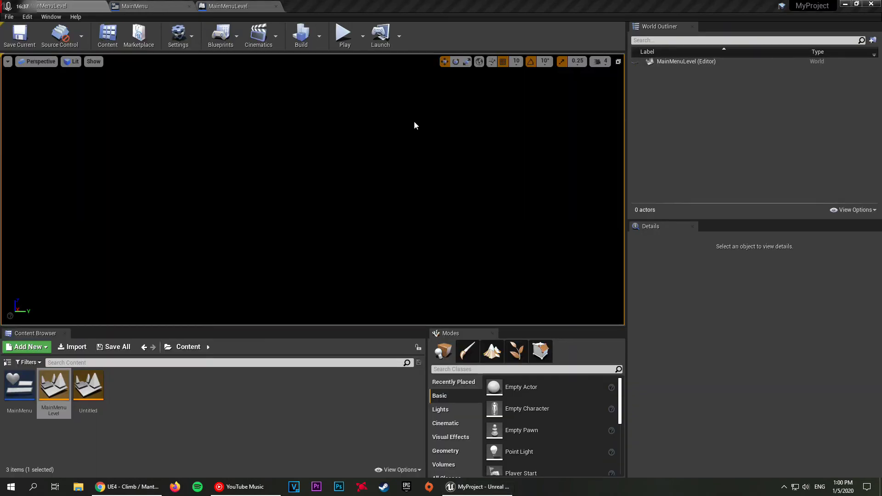
{"action": "left_click", "coordinate": [235, 6]}
{"action": "right_click_drag", "start_coordinate": [382, 125], "coordinate": [450, 149]}
{"action": "left_click", "coordinate": [104, 5]}
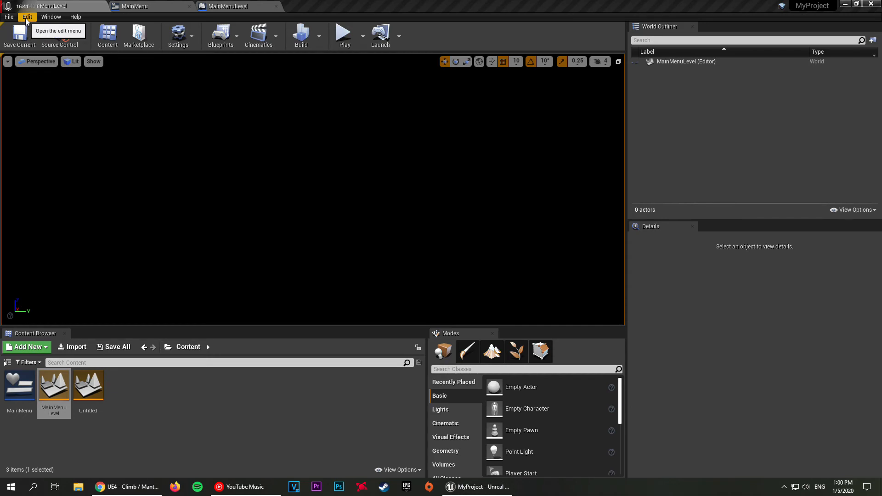
Step: Set the project's Game Default Map to MainMenuLevel under Maps & Modes and close the project settings
{"action": "left_click", "coordinate": [27, 17]}
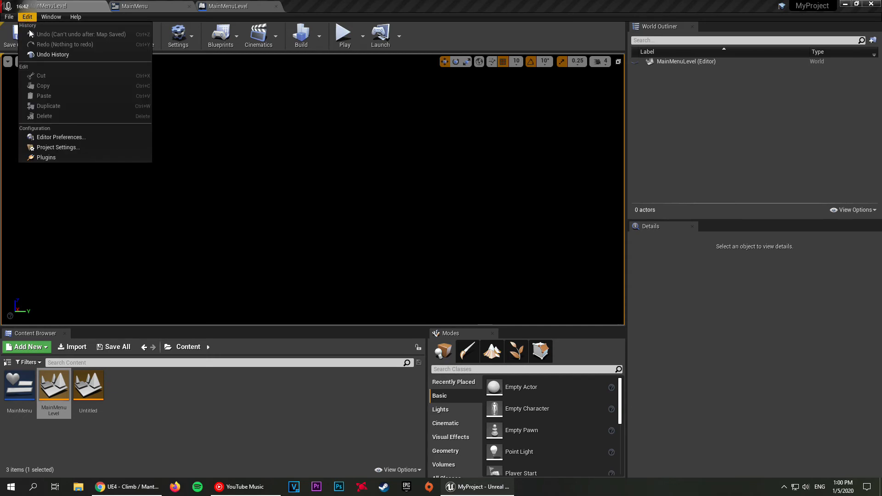
{"action": "left_click", "coordinate": [77, 147]}
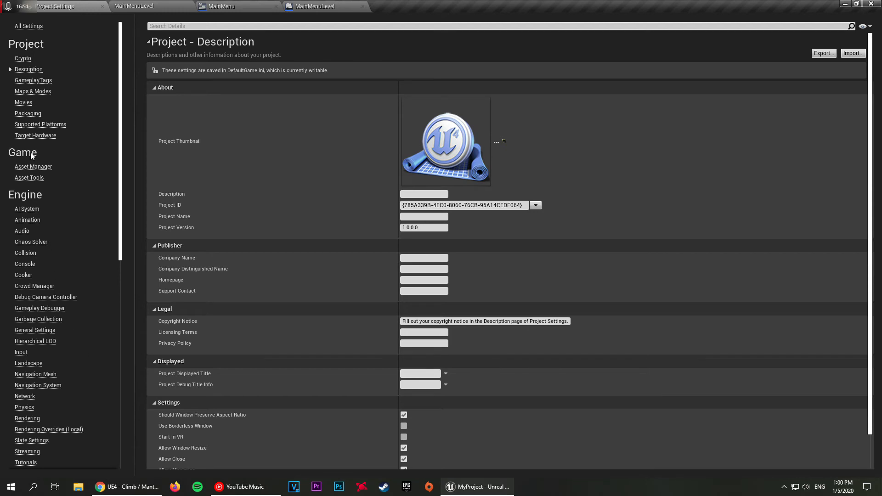
{"action": "left_click", "coordinate": [33, 91]}
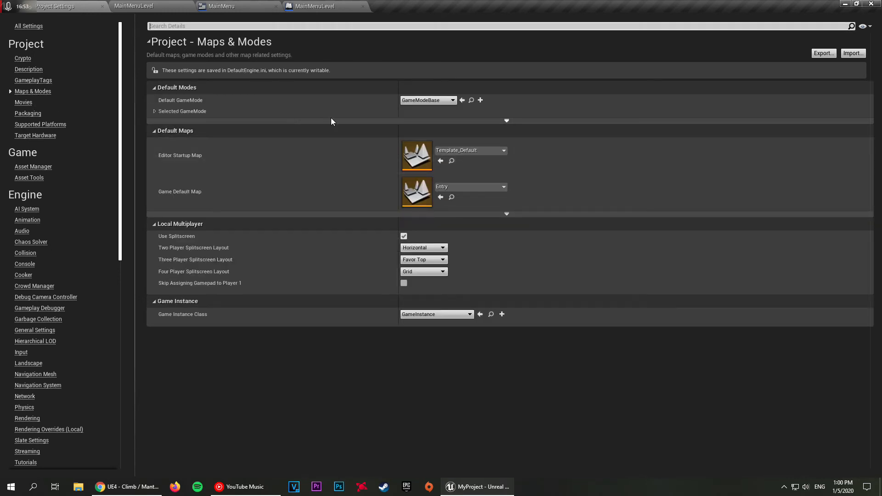
{"action": "left_click", "coordinate": [457, 187]}
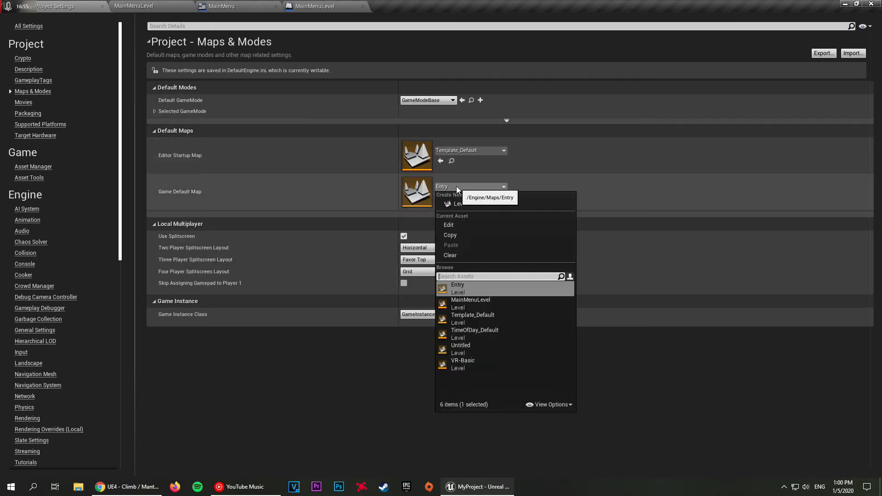
{"action": "left_click", "coordinate": [501, 302]}
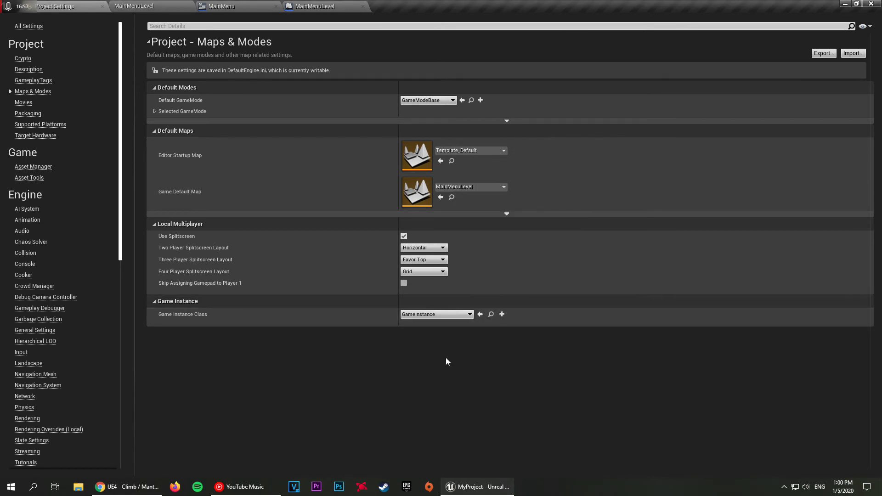
{"action": "left_click", "coordinate": [102, 6]}
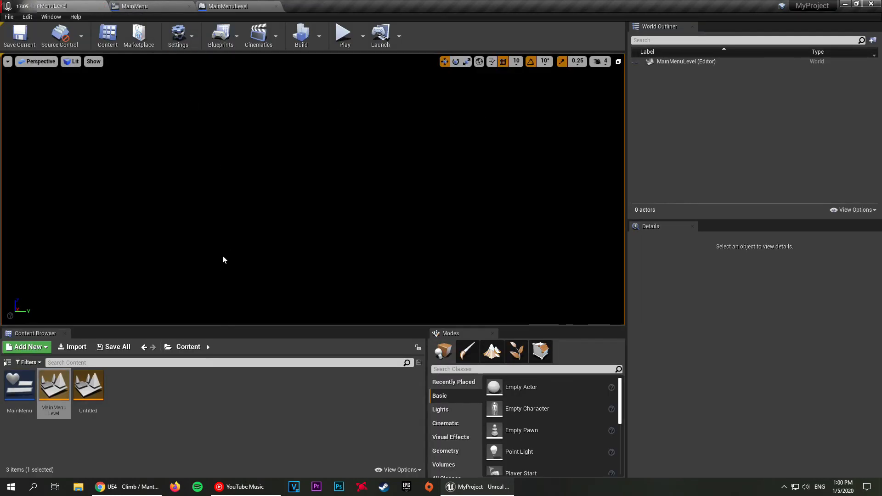
Step: Play the level in the viewport at normal size and again in fullscreen to check the main menu, stopping each run
{"action": "left_click", "coordinate": [343, 39]}
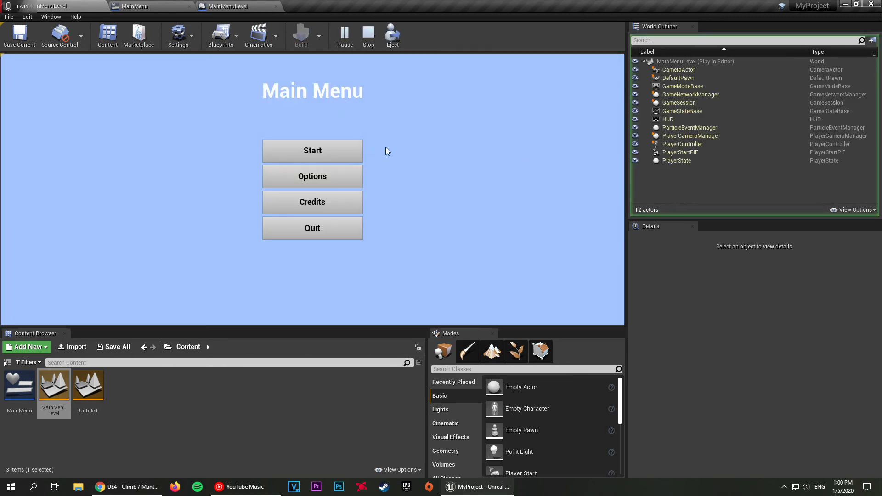
{"action": "key", "text": "Escape"}
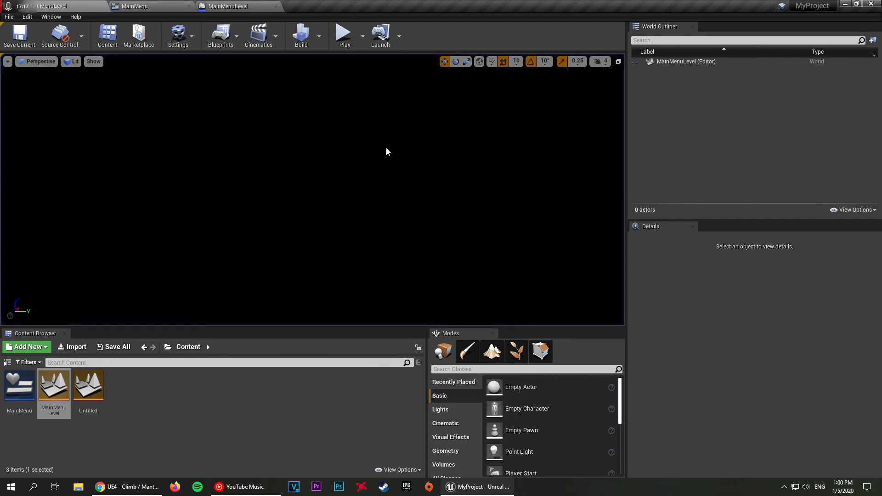
{"action": "key", "text": "F11"}
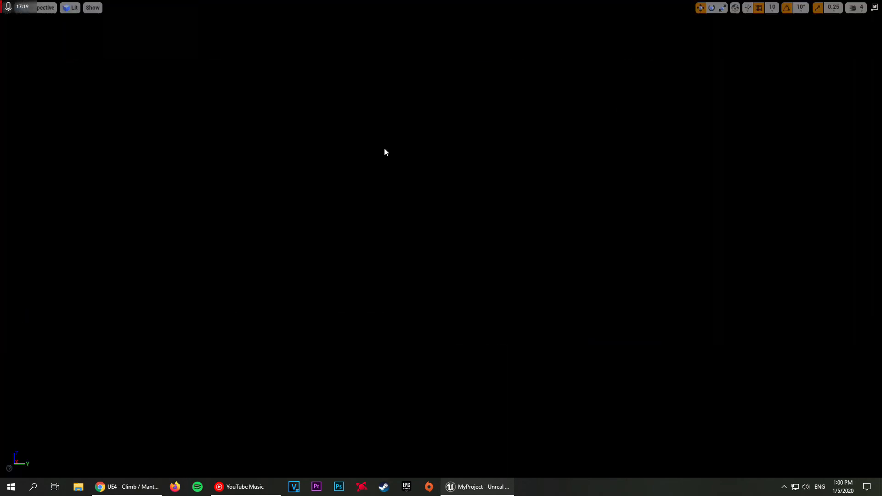
{"action": "key", "text": "alt+p"}
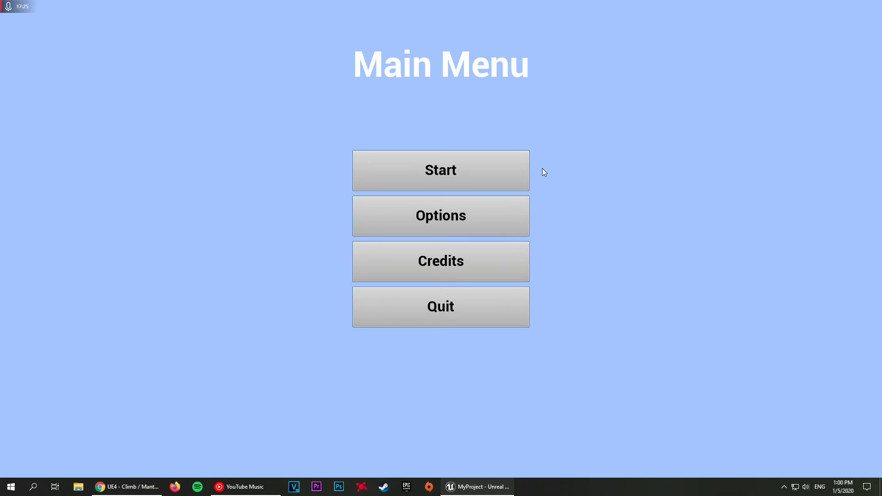
{"action": "key", "text": "Escape"}
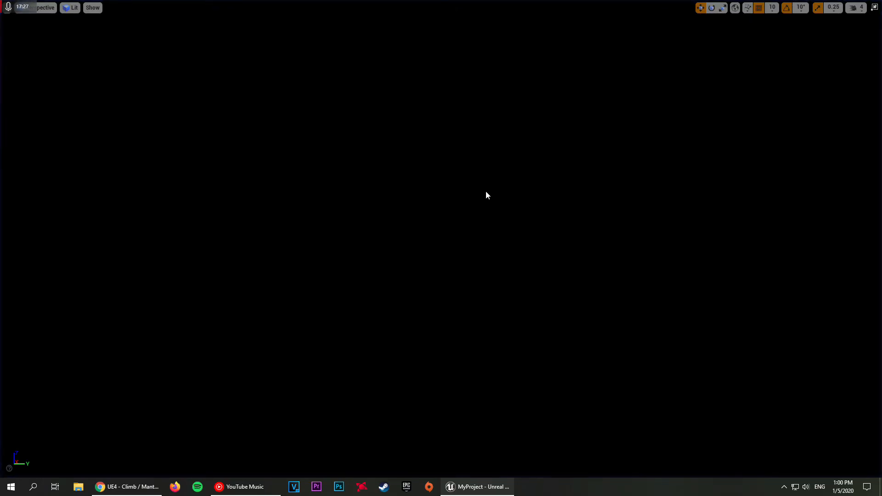
{"action": "key", "text": "F11"}
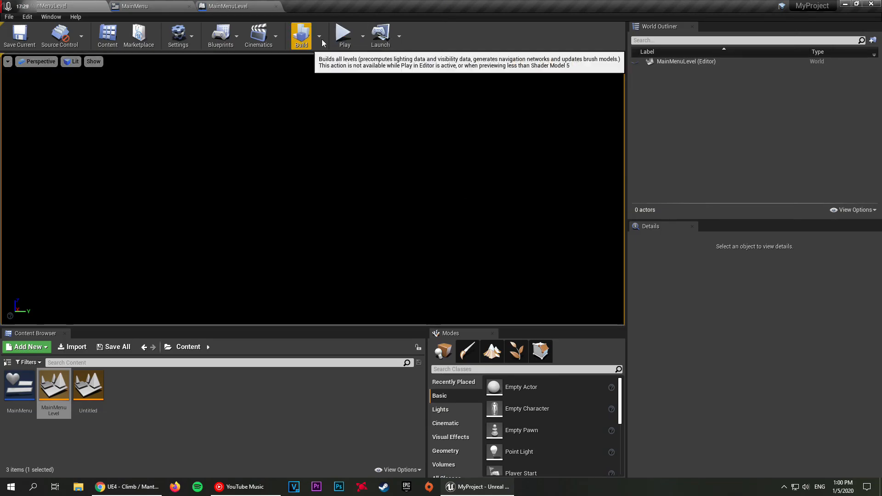
Step: Play the level in a new editor window, resize and reposition the window to check the menu layout, and test the Quit button
{"action": "left_click", "coordinate": [363, 36]}
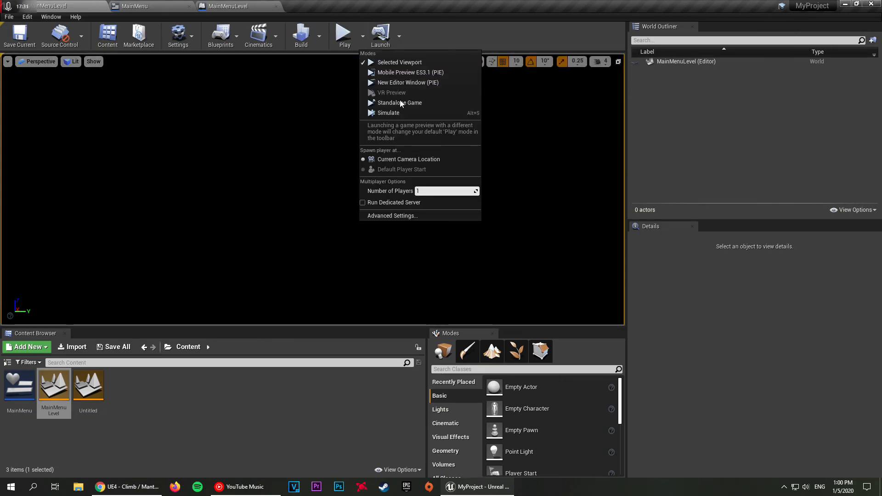
{"action": "left_click", "coordinate": [410, 83]}
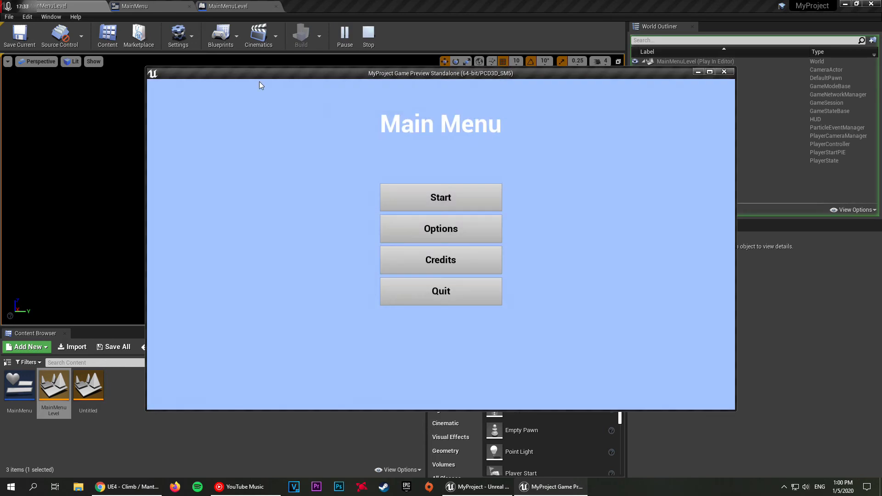
{"action": "left_click_drag", "start_coordinate": [291, 73], "coordinate": [175, 13]}
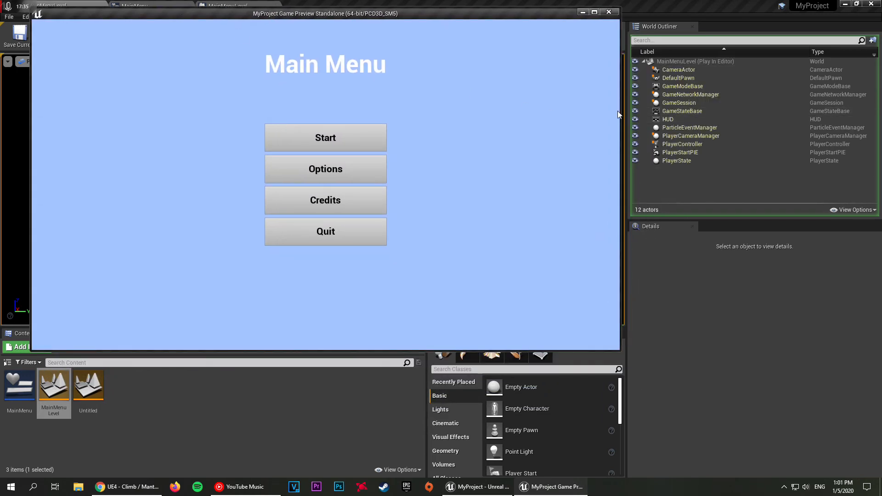
{"action": "left_click_drag", "start_coordinate": [621, 109], "coordinate": [741, 116]}
{"action": "left_click_drag", "start_coordinate": [264, 13], "coordinate": [306, 114]}
{"action": "left_click_drag", "start_coordinate": [360, 112], "coordinate": [376, 22]}
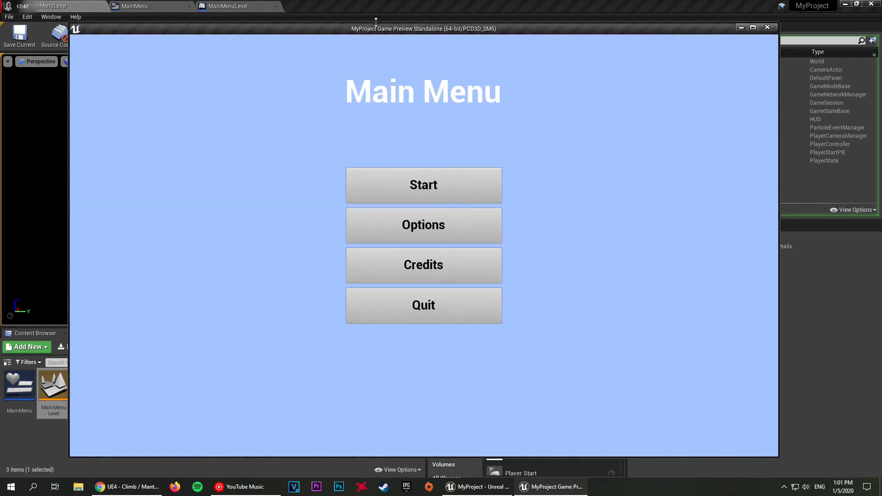
{"action": "left_click_drag", "start_coordinate": [68, 157], "coordinate": [116, 129]}
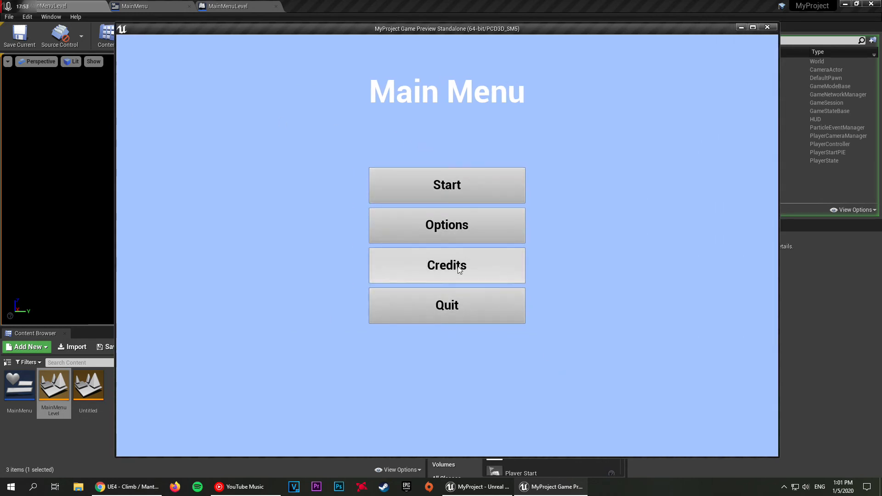
{"action": "left_click", "coordinate": [448, 308]}
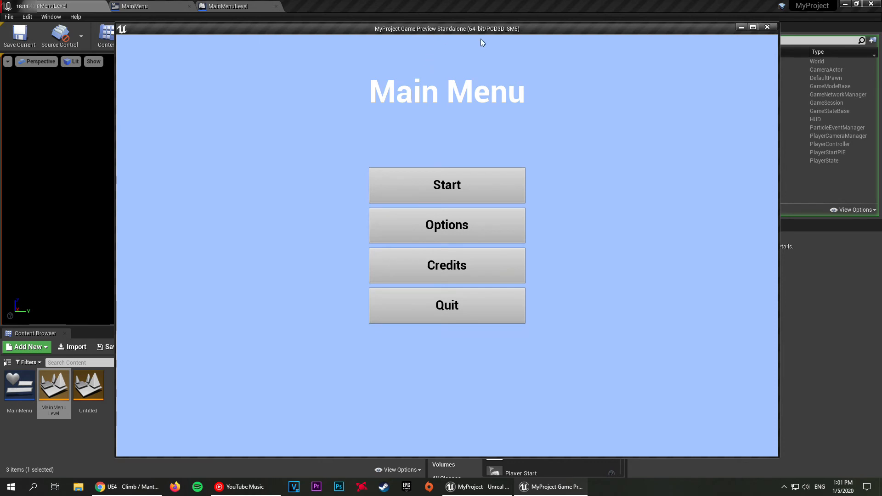
Step: Move the game preview window and close it, and close the MainMenuLevel blueprint editor
{"action": "left_click_drag", "start_coordinate": [465, 33], "coordinate": [417, 28]}
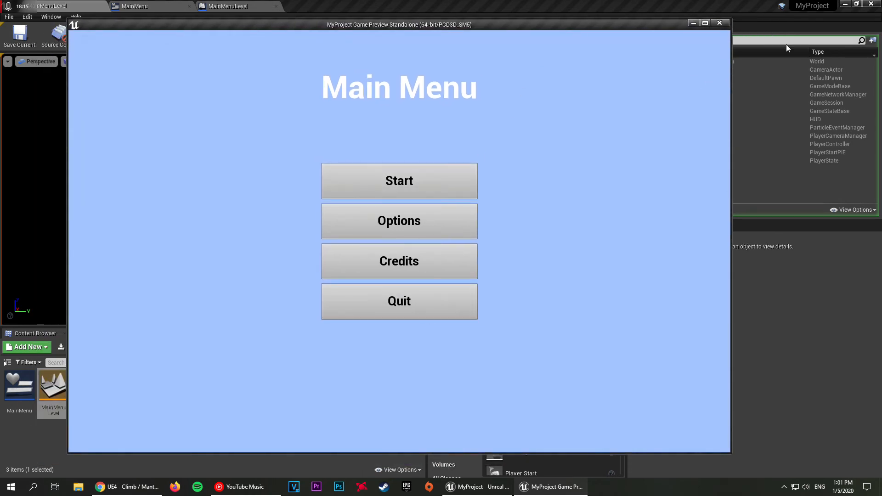
{"action": "left_click", "coordinate": [720, 23]}
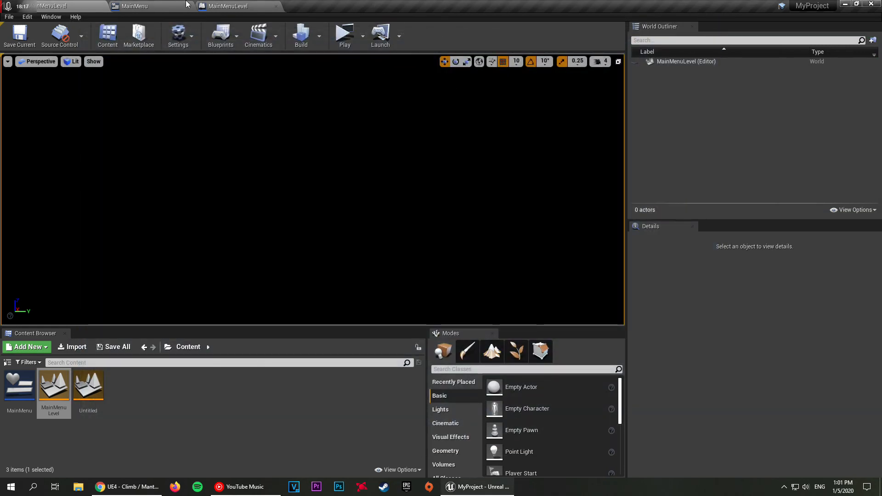
{"action": "left_click", "coordinate": [224, 6]}
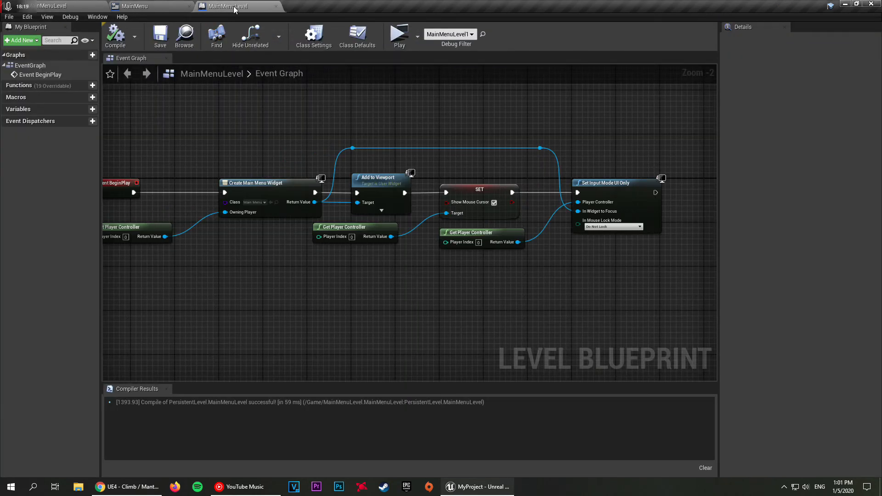
{"action": "middle_click", "coordinate": [230, 4]}
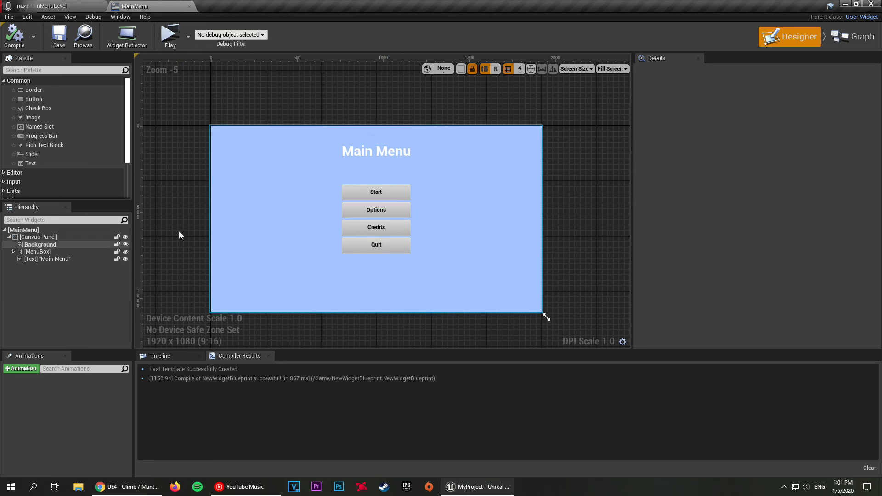
Step: Rename the Untitled level asset in the Content folder to GameLevel and rename it again to World
{"action": "left_click", "coordinate": [401, 195]}
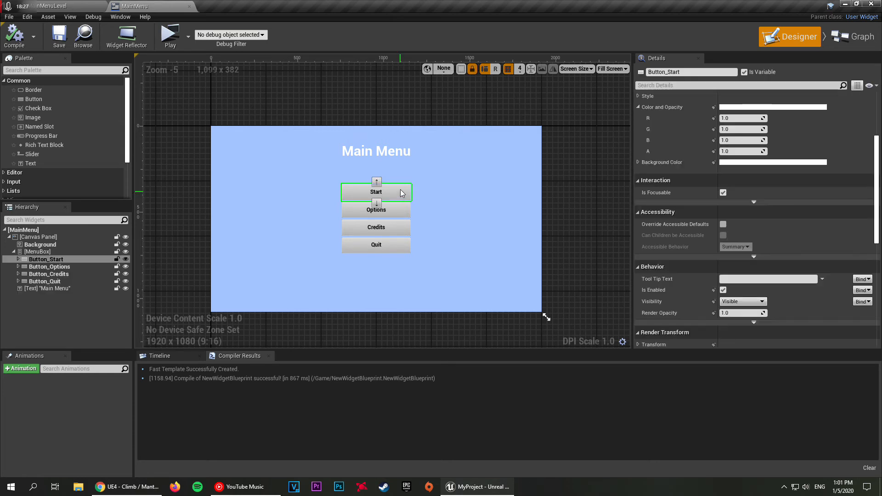
{"action": "left_click", "coordinate": [80, 3]}
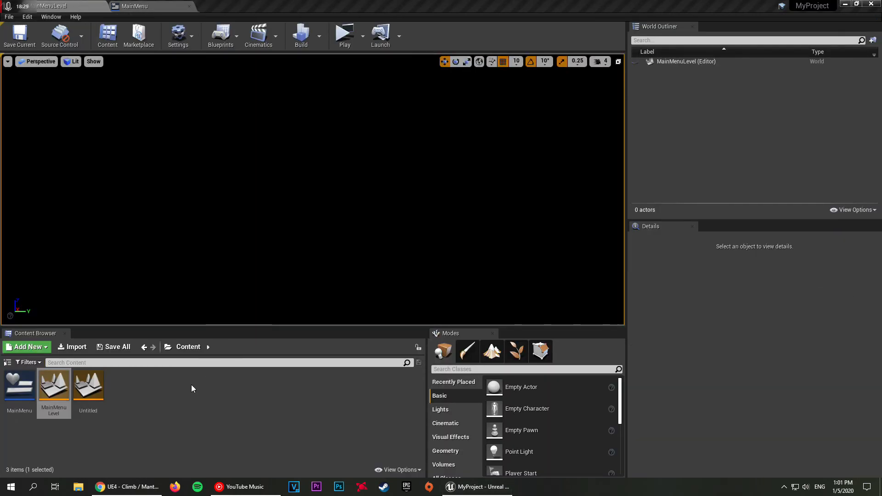
{"action": "left_click", "coordinate": [79, 395]}
{"action": "key", "text": "F2"}
{"action": "key", "text": "BackSpace"}
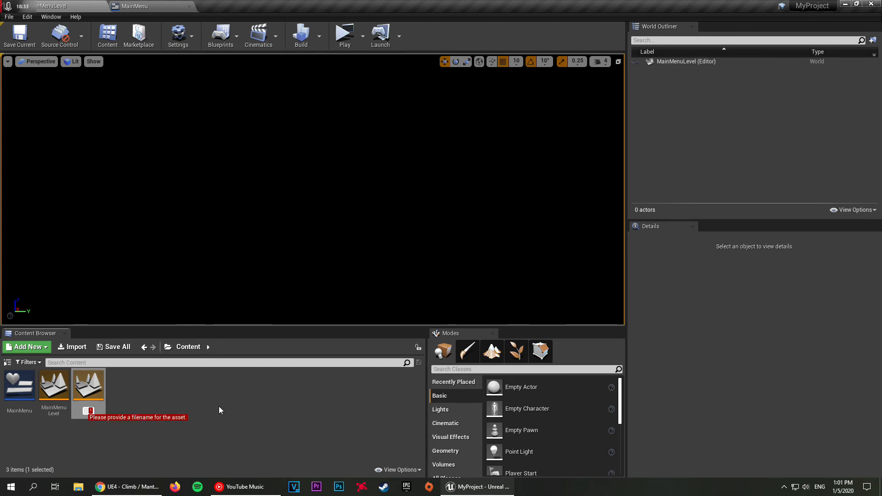
{"action": "type", "text": "GameLe"}
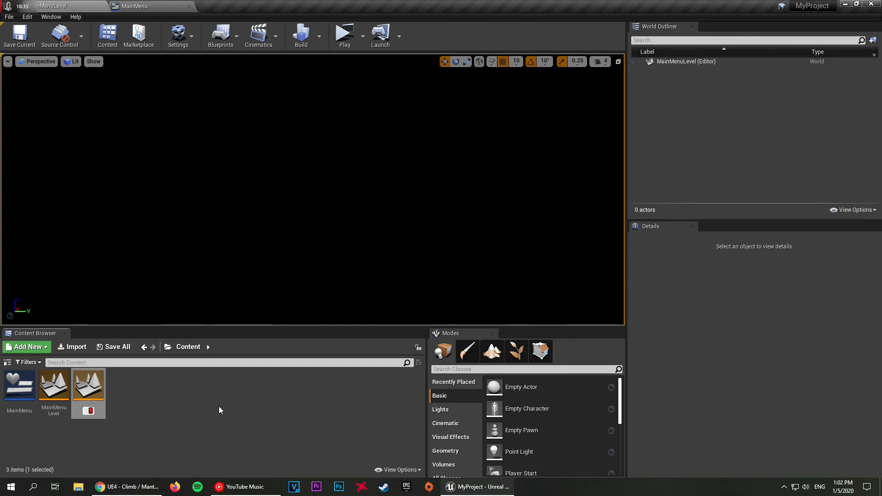
{"action": "type", "text": "vel"}
{"action": "key", "text": "Return"}
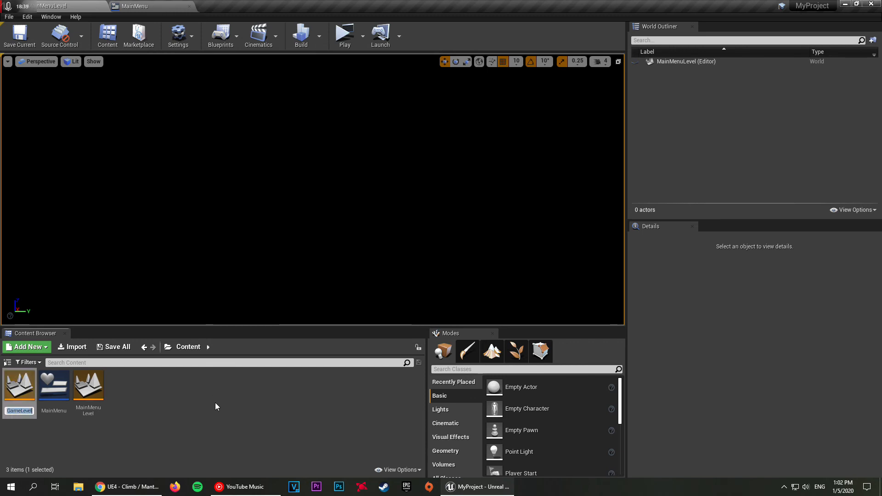
{"action": "type", "text": "World"}
{"action": "key", "text": "Return"}
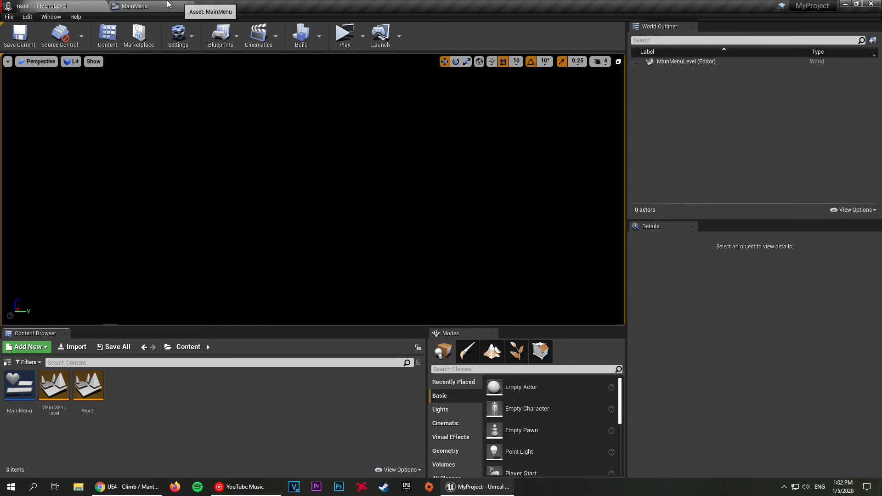
Step: Add an On Clicked event for Button_Start in the MainMenu widget
{"action": "left_click", "coordinate": [184, 5]}
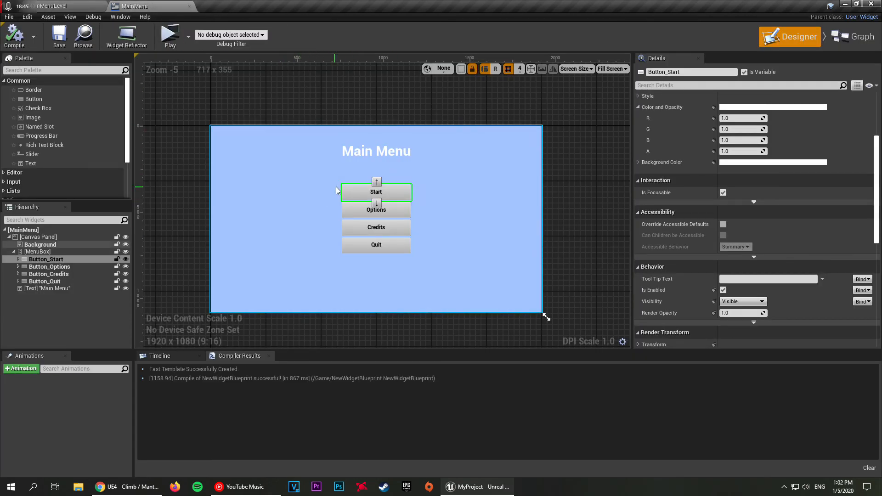
{"action": "scroll", "coordinate": [804, 183], "scroll_direction": "down", "scroll_amount": 10}
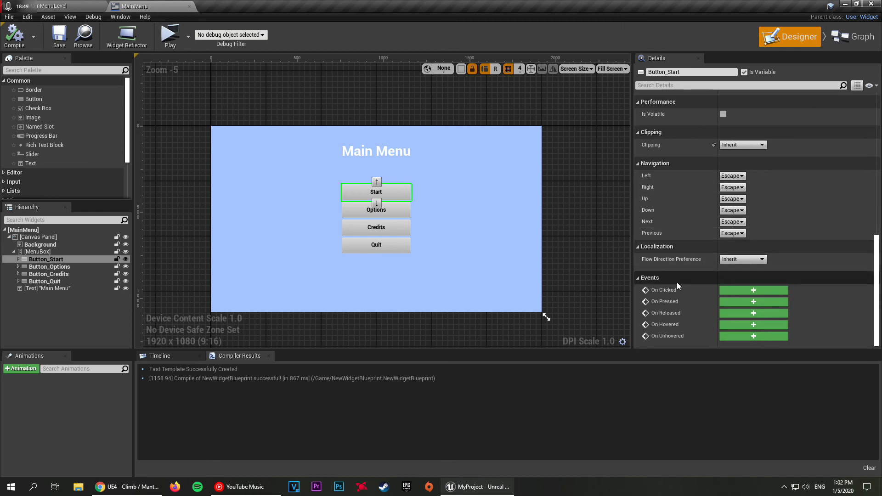
{"action": "left_click", "coordinate": [754, 291]}
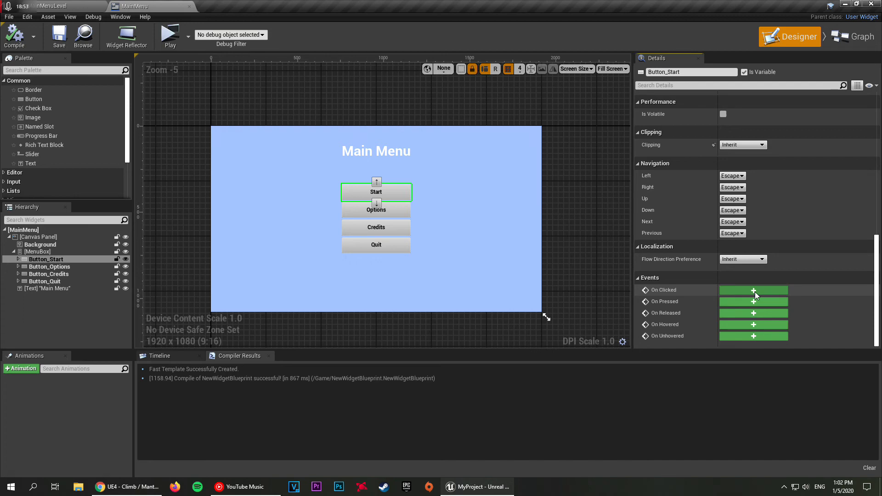
{"action": "scroll", "coordinate": [655, 219], "scroll_direction": "down", "scroll_amount": 4}
{"action": "right_click_drag", "start_coordinate": [655, 219], "coordinate": [526, 332]}
{"action": "scroll", "coordinate": [508, 288], "scroll_direction": "up", "scroll_amount": 1}
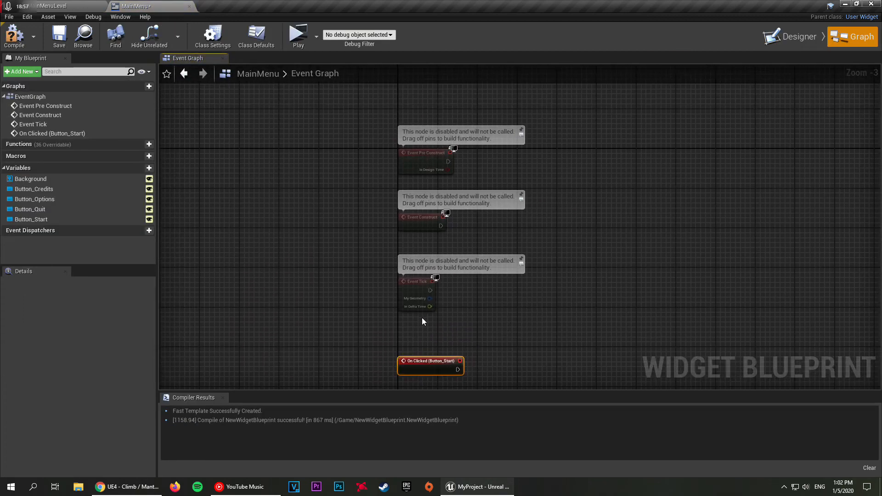
Step: Delete the Pre Construct, Construct and Tick events from the graph and move On Clicked (Button_Start) up into their place
{"action": "right_click_drag", "start_coordinate": [271, 255], "coordinate": [256, 211]}
{"action": "right_click_drag", "start_coordinate": [295, 246], "coordinate": [238, 256]}
{"action": "left_click_drag", "start_coordinate": [305, 309], "coordinate": [380, 122]}
{"action": "key", "text": "Delete"}
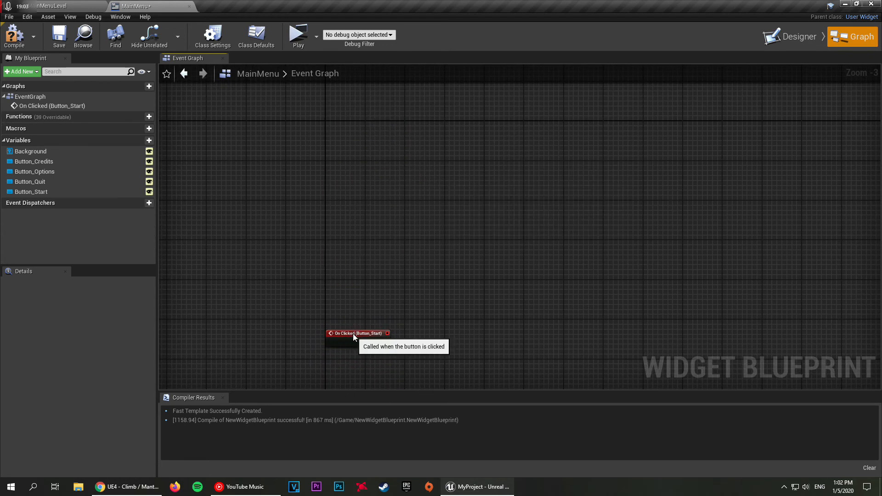
{"action": "left_click_drag", "start_coordinate": [355, 332], "coordinate": [349, 144]}
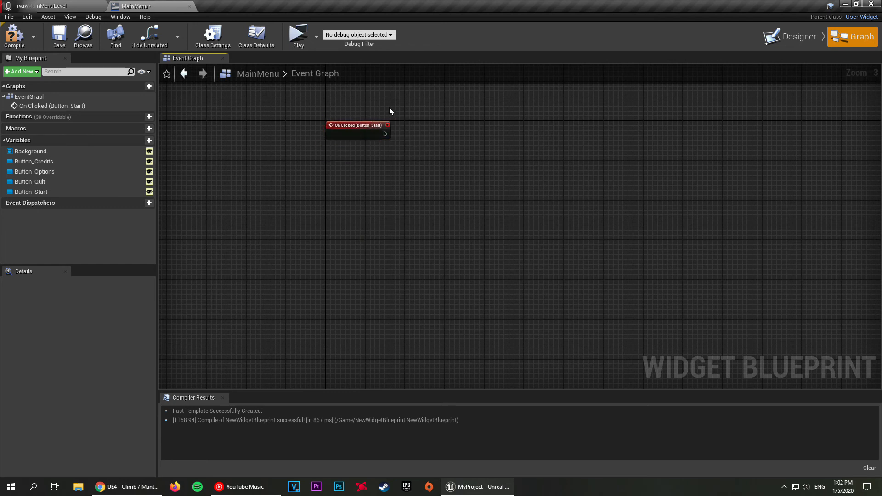
{"action": "scroll", "coordinate": [426, 182], "scroll_direction": "up", "scroll_amount": 3}
{"action": "right_click_drag", "start_coordinate": [447, 184], "coordinate": [338, 188]}
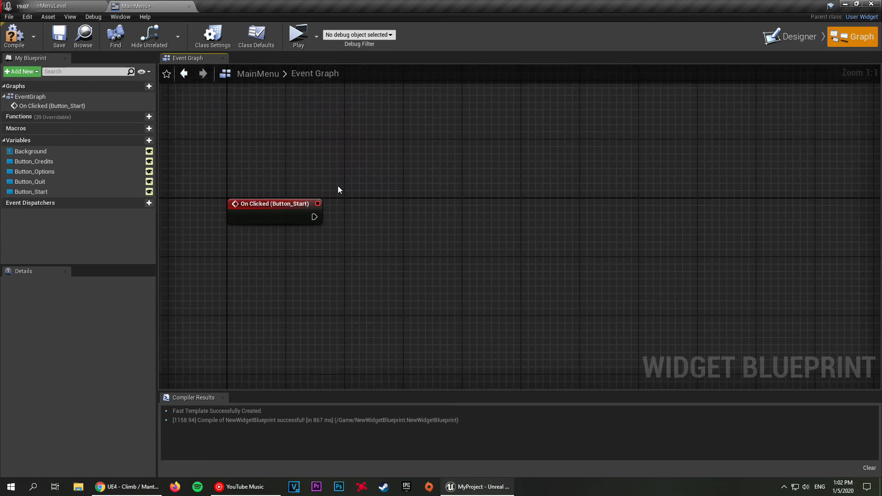
Step: Add a Remove from Parent node after On Clicked (Button_Start) and align it with the event
{"action": "left_click", "coordinate": [84, 9]}
{"action": "left_click", "coordinate": [135, 6]}
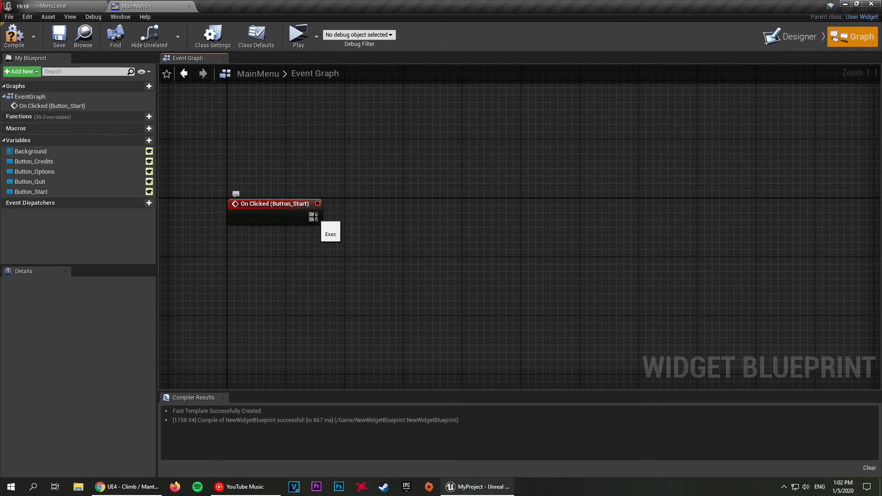
{"action": "left_click_drag", "start_coordinate": [313, 217], "coordinate": [404, 216]}
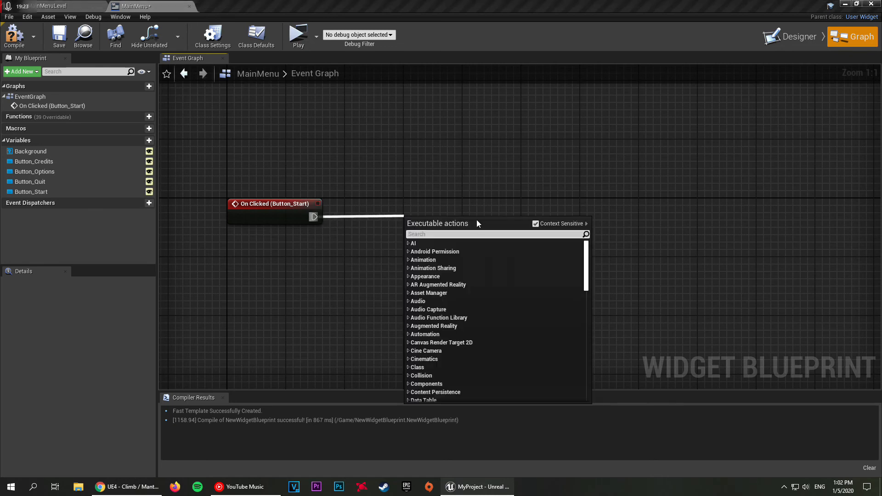
{"action": "type", "text": "remove from parent"}
{"action": "key", "text": "Return"}
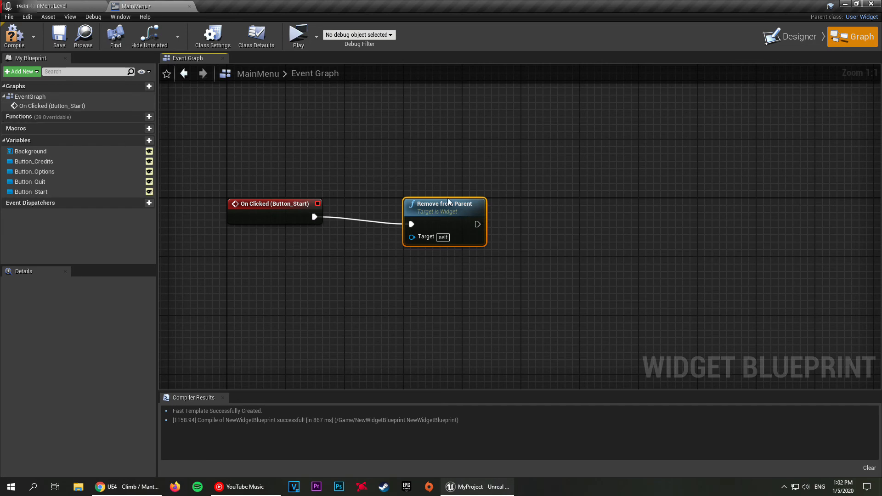
{"action": "left_click_drag", "start_coordinate": [449, 202], "coordinate": [449, 195]}
{"action": "left_click", "coordinate": [416, 156]}
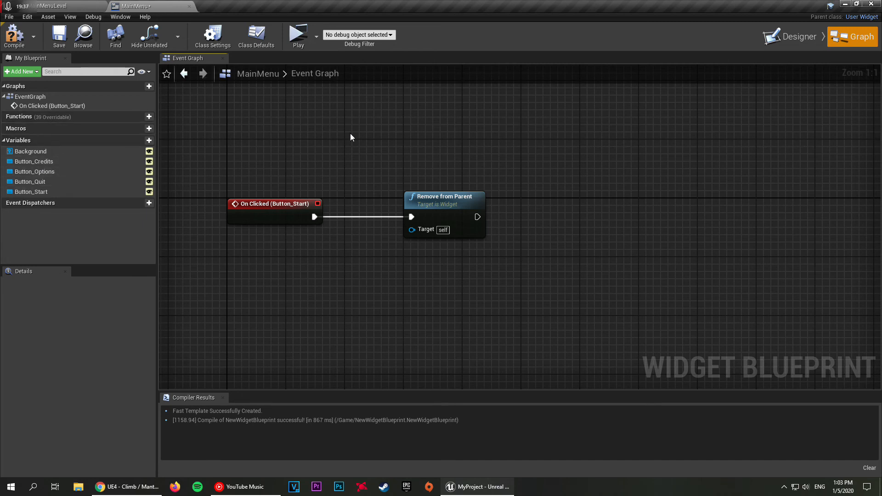
Step: Expose the MainMenu widget's root Canvas Panel as a variable and return to the event graph
{"action": "left_click", "coordinate": [794, 42]}
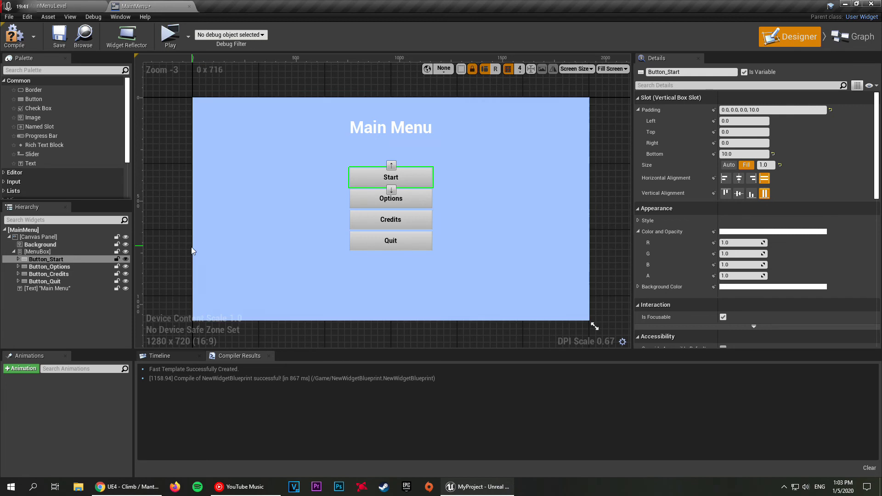
{"action": "left_click", "coordinate": [63, 231]}
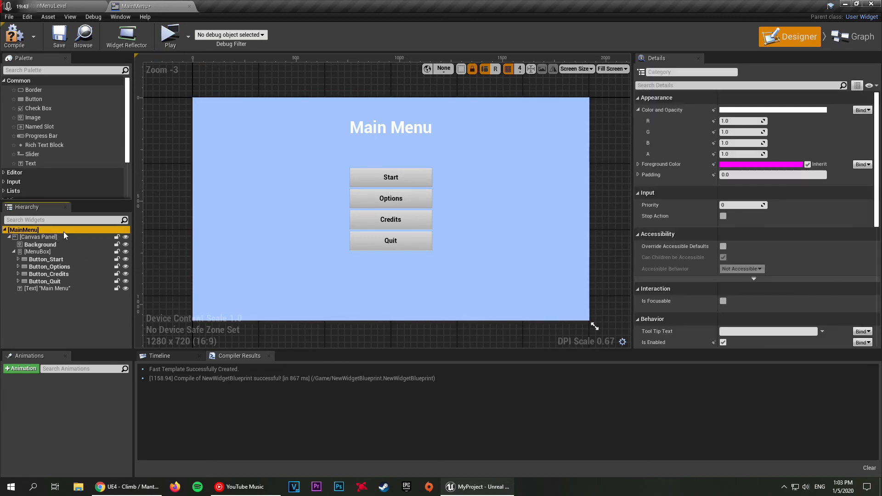
{"action": "left_click", "coordinate": [45, 236]}
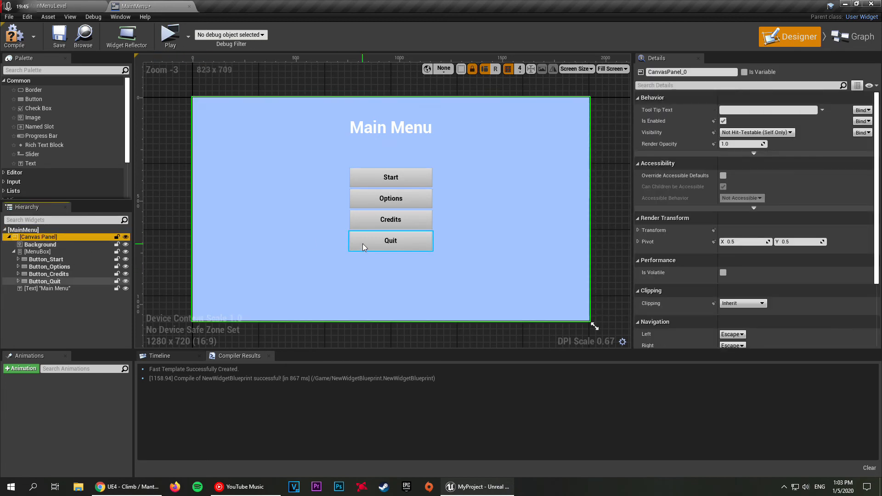
{"action": "left_click", "coordinate": [744, 73]}
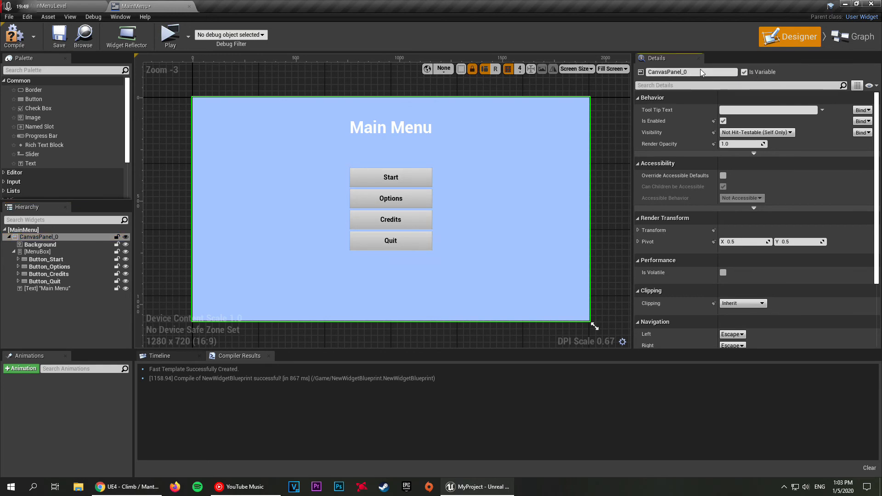
{"action": "left_click", "coordinate": [842, 38]}
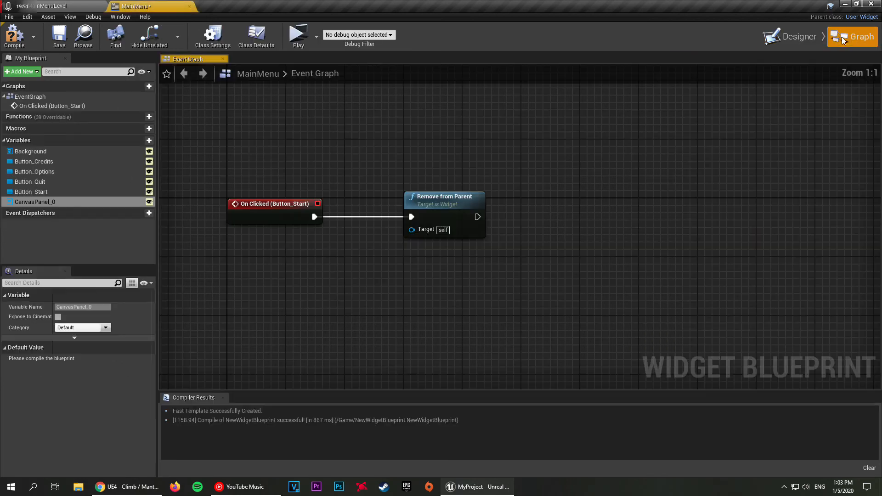
Step: Connect the CanvasPanel_0 variable to the Target of Remove from Parent, and compile and save the widget
{"action": "left_click", "coordinate": [29, 235]}
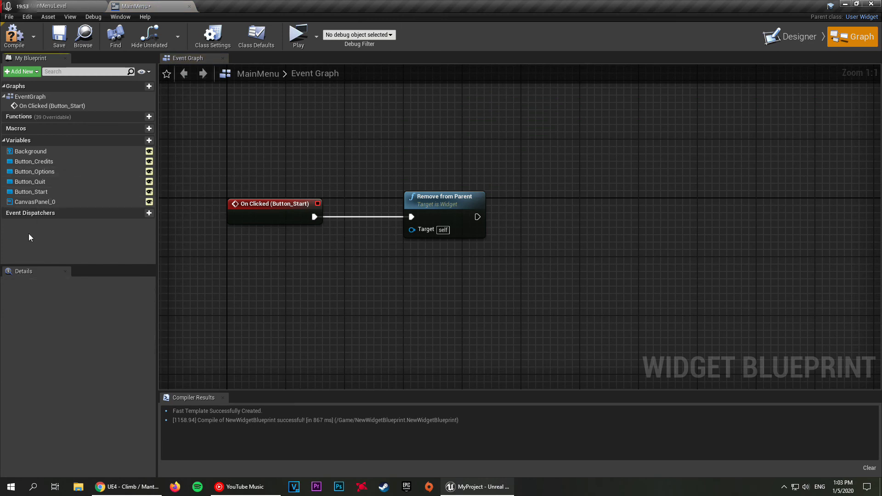
{"action": "left_click", "coordinate": [30, 202]}
{"action": "left_click_drag", "start_coordinate": [40, 201], "coordinate": [414, 230]}
{"action": "left_click_drag", "start_coordinate": [358, 225], "coordinate": [329, 255]}
{"action": "left_click", "coordinate": [14, 36]}
{"action": "left_click", "coordinate": [57, 36]}
Step: Play the main menu level in a new window, test the Start button and close the preview
{"action": "left_click", "coordinate": [56, 6]}
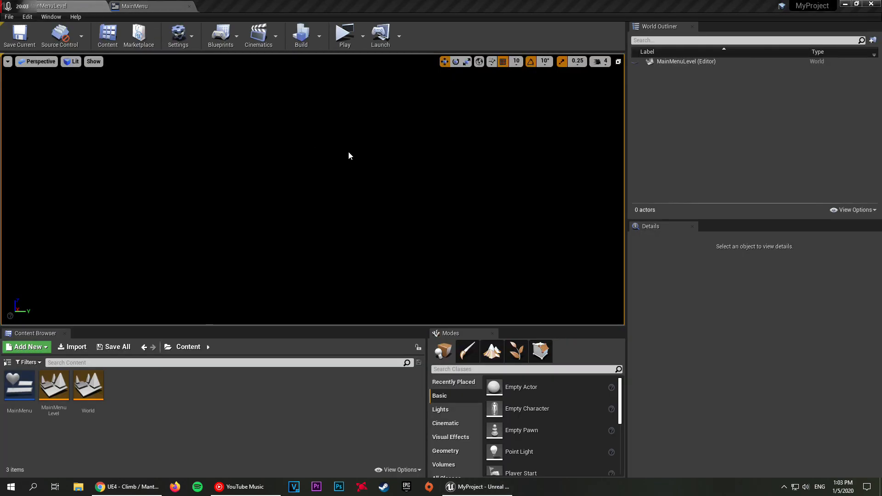
{"action": "left_click", "coordinate": [361, 37]}
{"action": "left_click", "coordinate": [352, 40]}
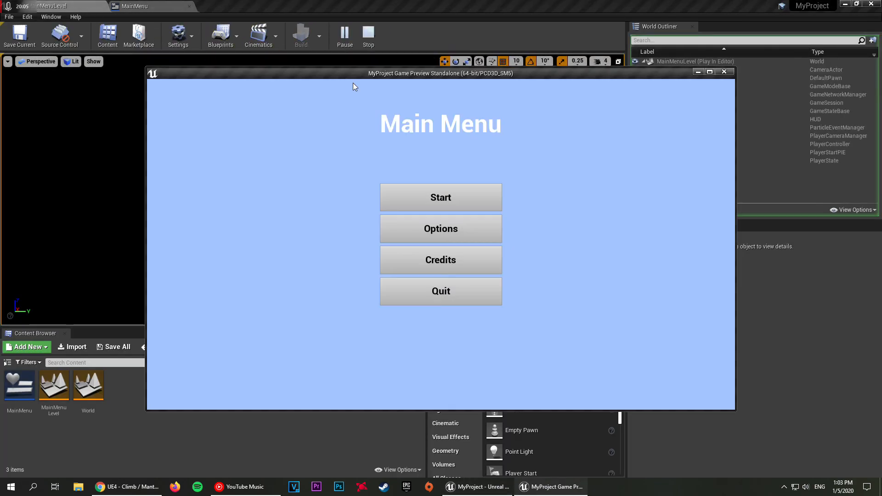
{"action": "left_click", "coordinate": [453, 196]}
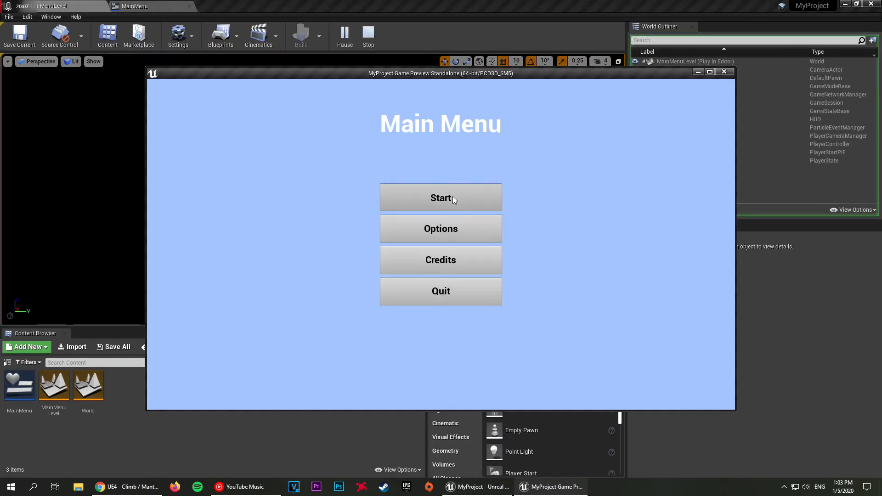
{"action": "left_click", "coordinate": [724, 72]}
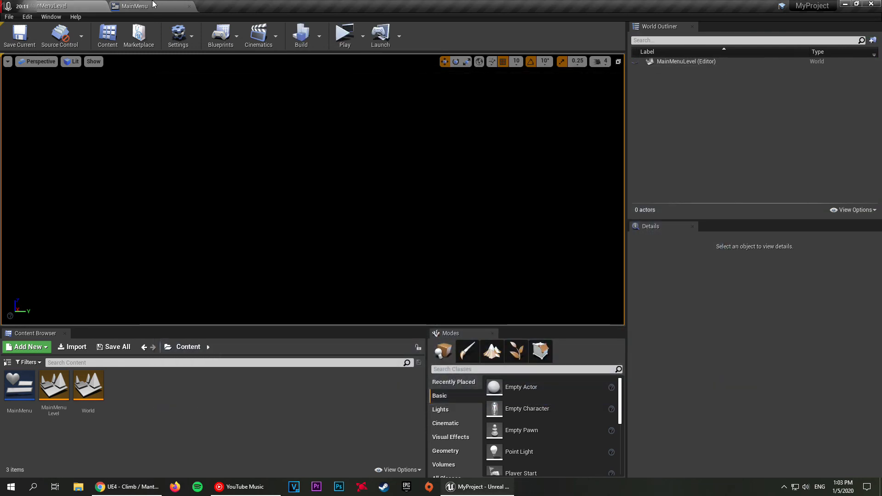
Step: Delete the Remove from Parent and Canvas Panel 0 nodes from the MainMenu event graph
{"action": "left_click", "coordinate": [135, 6]}
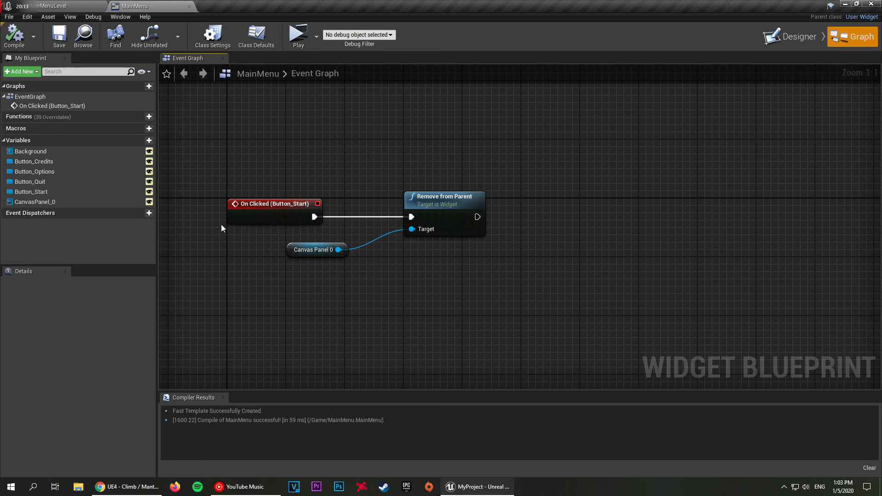
{"action": "left_click", "coordinate": [121, 203]}
{"action": "left_click", "coordinate": [390, 264]}
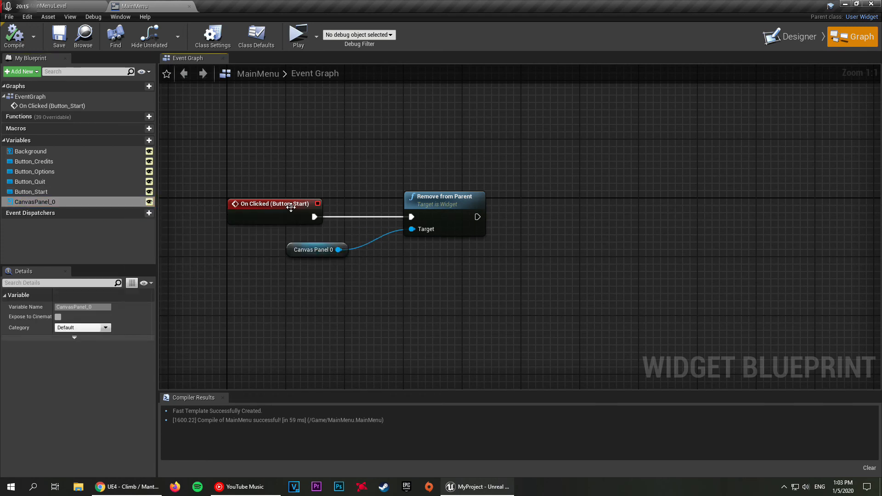
{"action": "left_click_drag", "start_coordinate": [335, 324], "coordinate": [473, 176]}
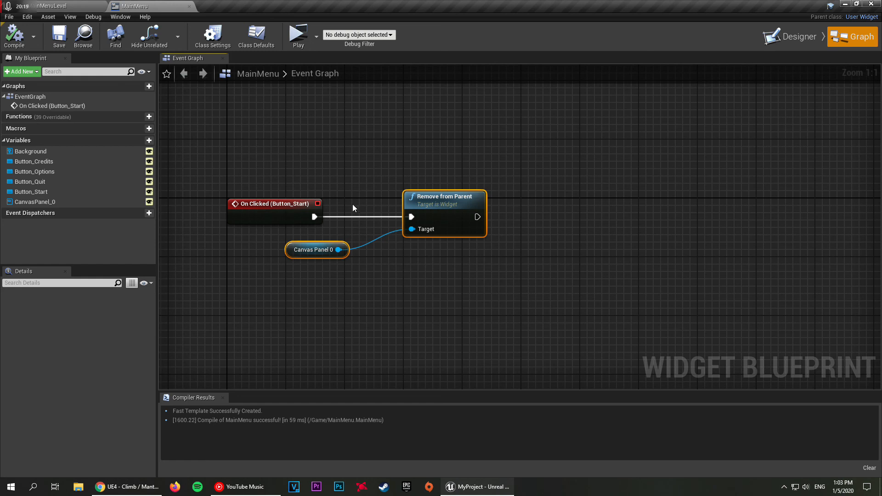
{"action": "key", "text": "Delete"}
Step: Add an Open Level node connected to the On Clicked (Button_Start) event
{"action": "right_click_drag", "start_coordinate": [341, 192], "coordinate": [291, 137]}
{"action": "left_click_drag", "start_coordinate": [271, 180], "coordinate": [359, 178]}
{"action": "type", "text": "open level"}
{"action": "key", "text": "Return"}
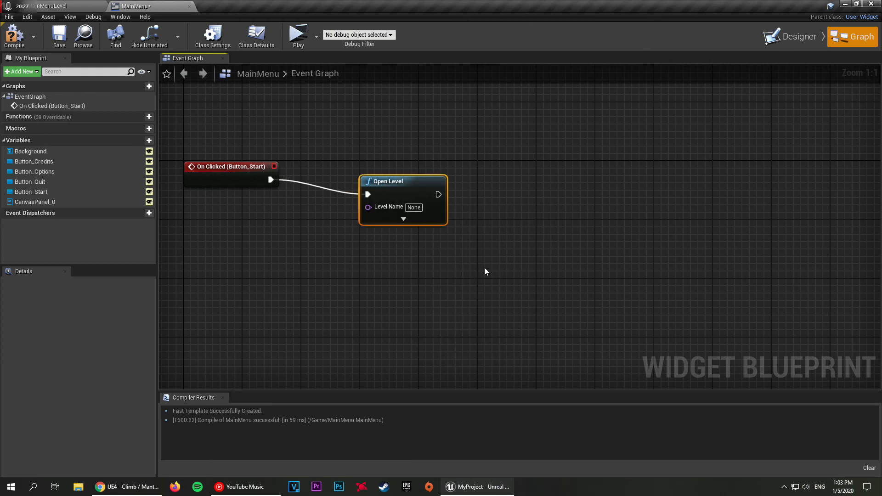
Step: Align the Open Level node with its event, set its Level Name to World, and compile and save the widget
{"action": "left_click", "coordinate": [76, 6]}
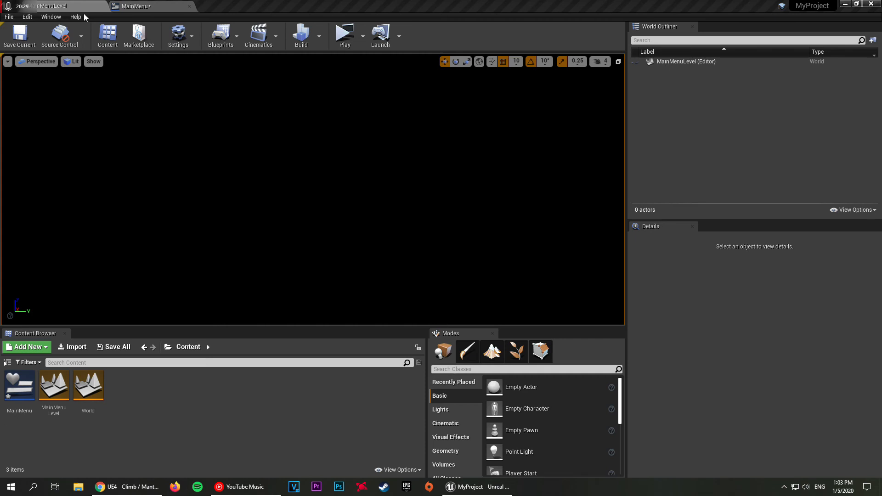
{"action": "left_click", "coordinate": [167, 4]}
{"action": "mouse_move", "coordinate": [406, 187]}
{"action": "left_mouse_down"}
{"action": "mouse_move", "coordinate": [401, 173]}
{"action": "mouse_move", "coordinate": [413, 170]}
{"action": "mouse_move", "coordinate": [406, 172]}
{"action": "left_mouse_up"}
{"action": "left_click", "coordinate": [409, 136]}
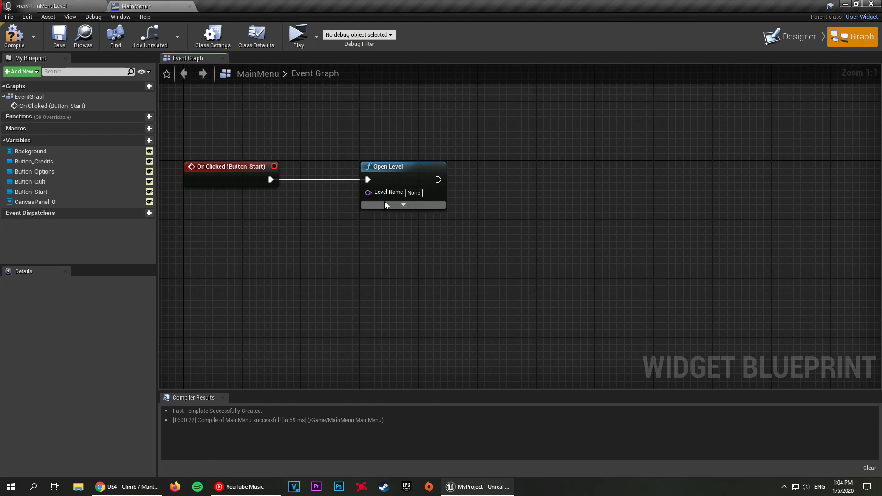
{"action": "key", "text": "BackSpace"}
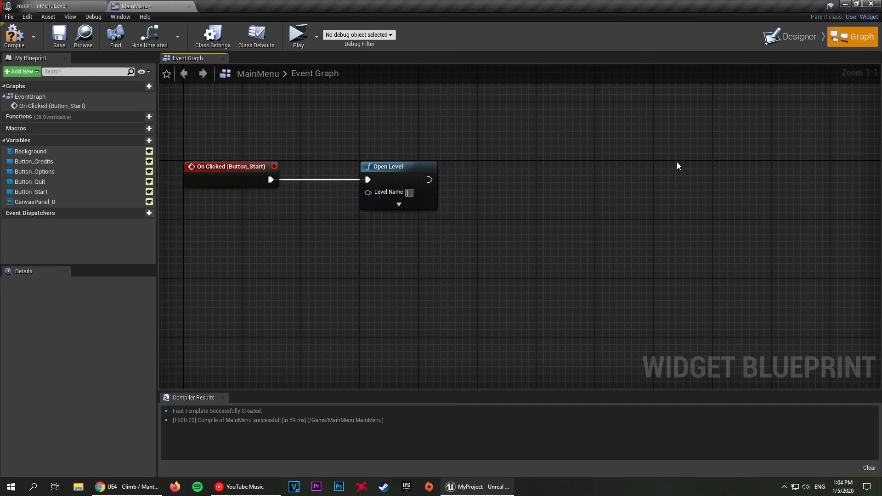
{"action": "type", "text": "World"}
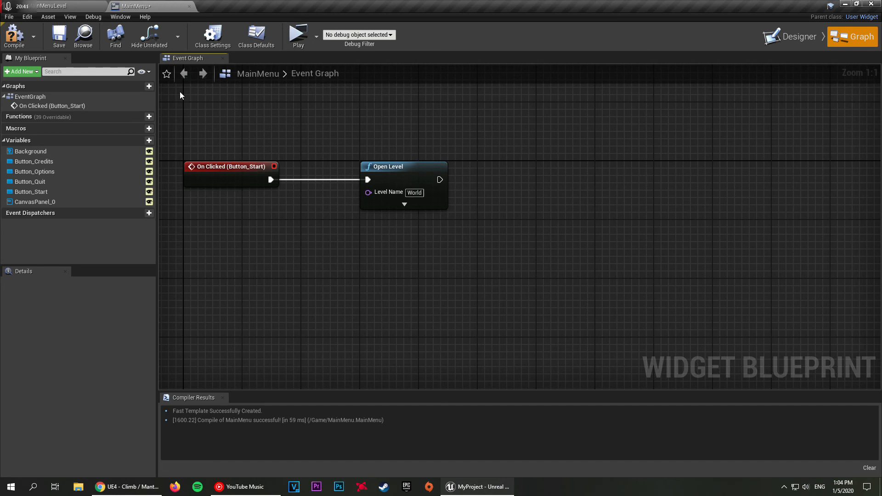
{"action": "left_click", "coordinate": [14, 36]}
{"action": "left_click", "coordinate": [59, 41]}
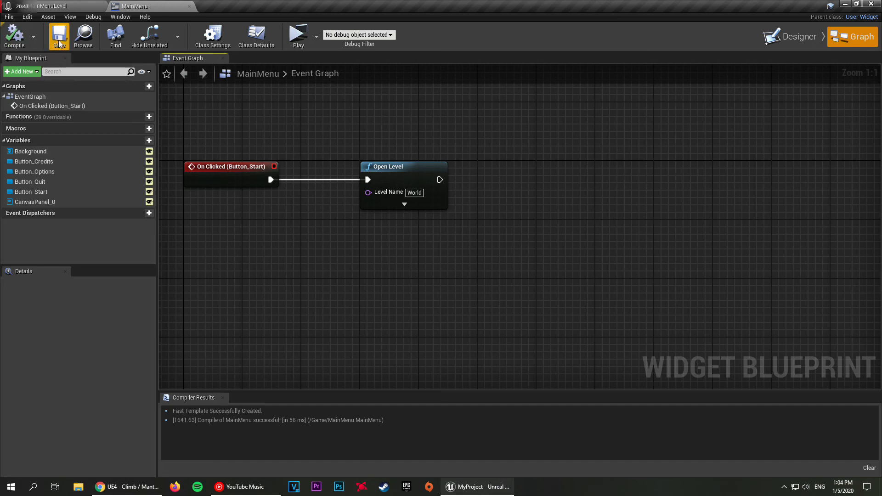
Step: Play the main menu level, use the Start button to open the World level, and stop the simulation
{"action": "left_click", "coordinate": [51, 6]}
{"action": "left_click", "coordinate": [345, 34]}
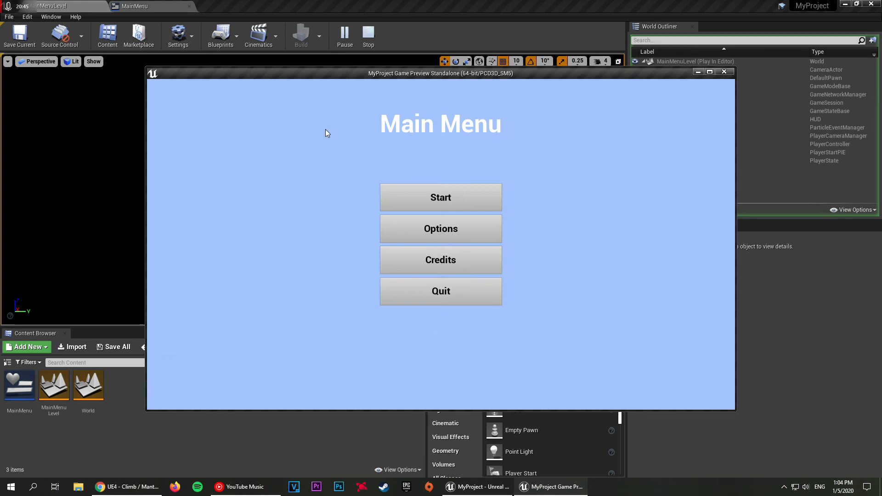
{"action": "left_click", "coordinate": [423, 204]}
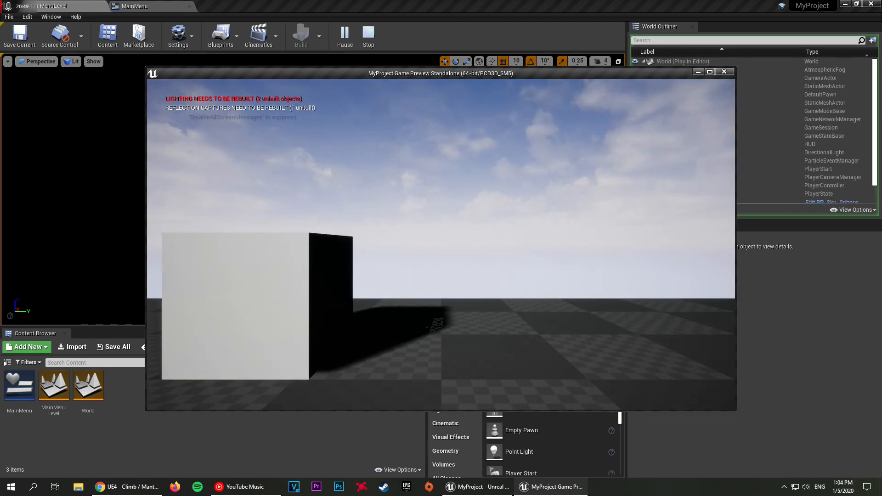
{"action": "key", "text": "alt+Tab"}
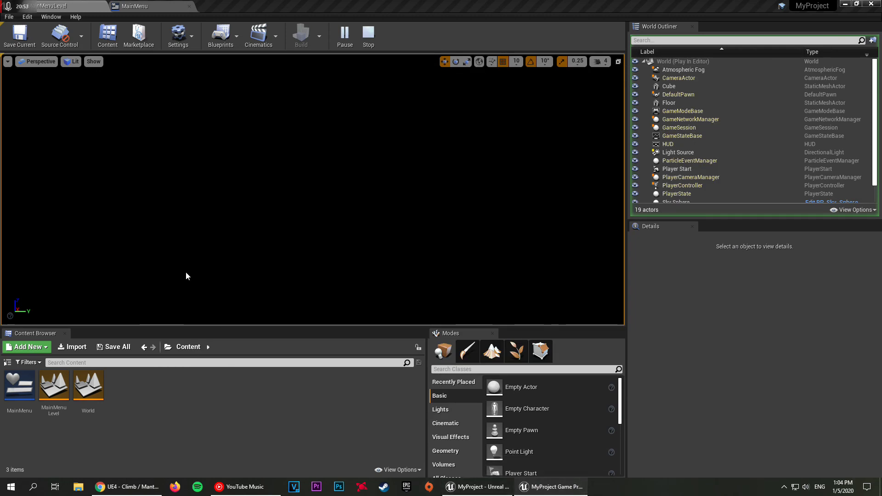
{"action": "left_click", "coordinate": [369, 33]}
Step: Add a Set Input Mode Game Only node after Open Level in the MainMenu event graph
{"action": "left_click", "coordinate": [138, 6]}
{"action": "right_click_drag", "start_coordinate": [383, 145], "coordinate": [351, 171]}
{"action": "left_click_drag", "start_coordinate": [393, 208], "coordinate": [488, 209]}
{"action": "type", "text": "set input m"}
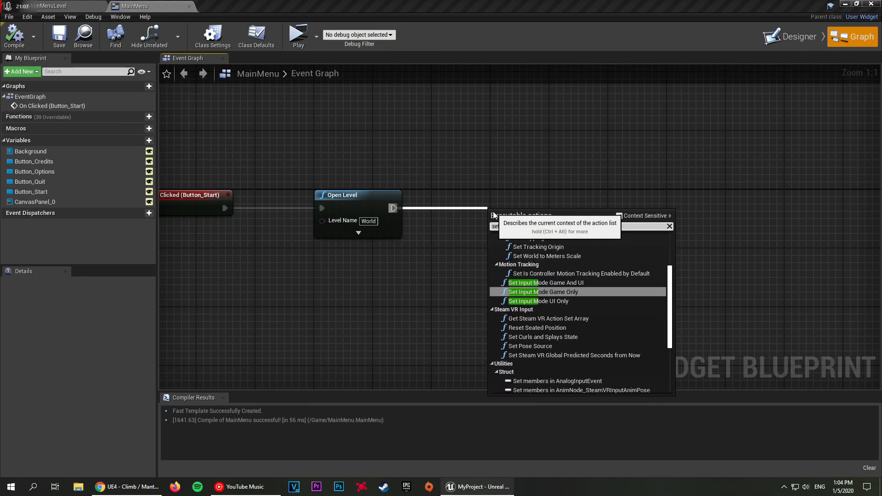
{"action": "left_click", "coordinate": [554, 292]}
Step: Feed the Player Controller input of Set Input Mode Game Only from a Get Player Controller node placed below Open Level
{"action": "left_click_drag", "start_coordinate": [520, 229], "coordinate": [404, 277]}
{"action": "left_click", "coordinate": [446, 250]}
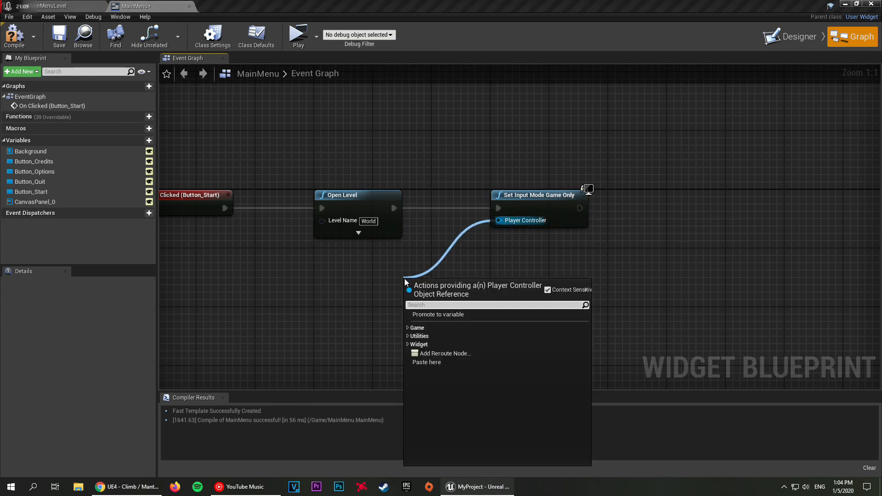
{"action": "type", "text": "get"}
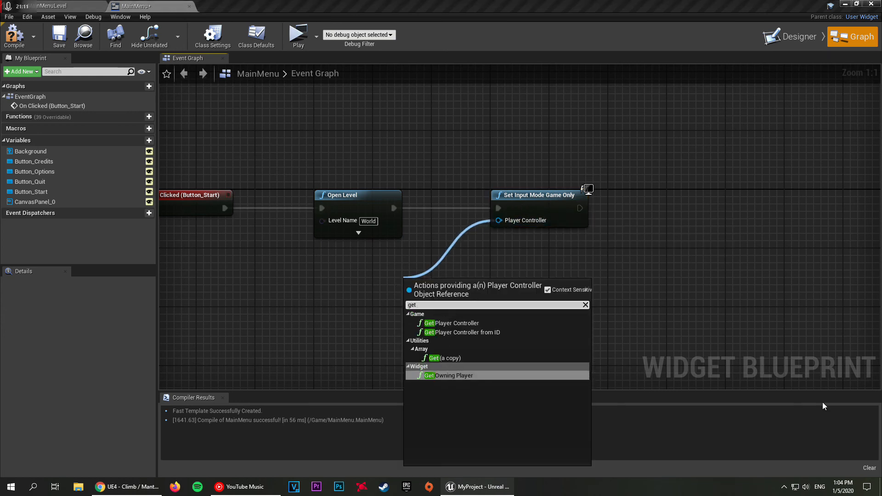
{"action": "key", "text": "Up"}
{"action": "key", "text": "Up"}
{"action": "key", "text": "Up"}
{"action": "key", "text": "Return"}
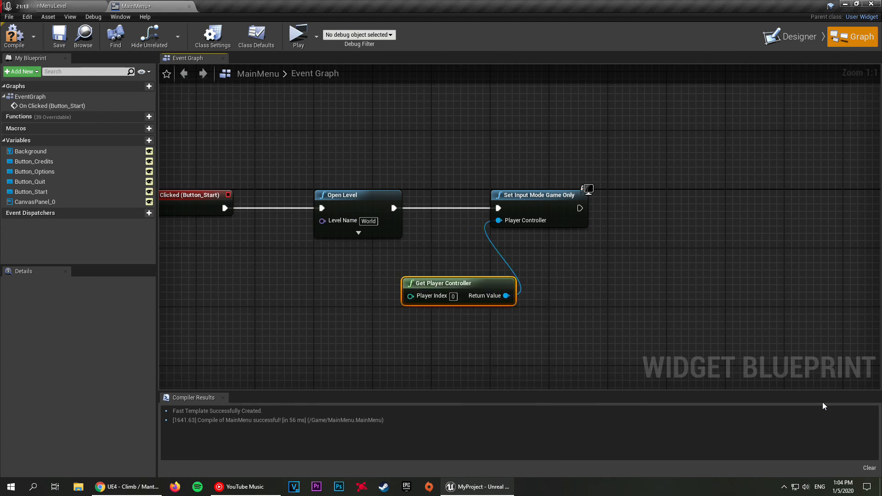
{"action": "left_click_drag", "start_coordinate": [449, 279], "coordinate": [360, 249]}
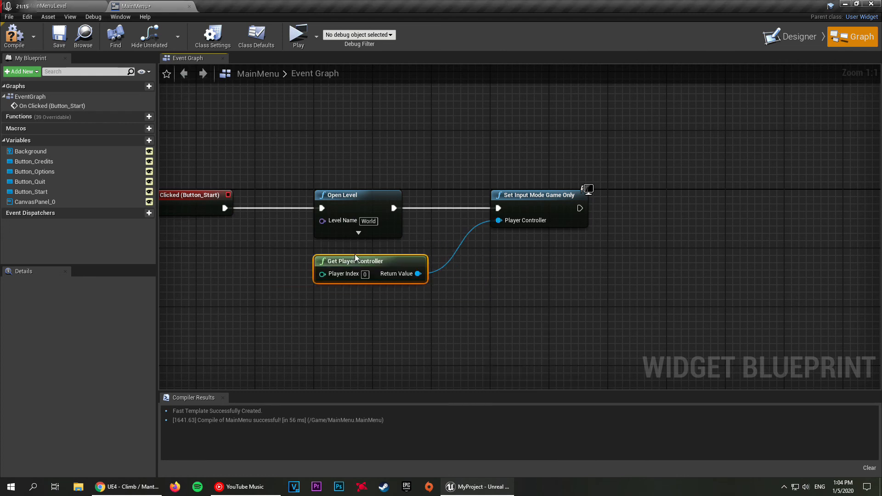
Step: Turn off context-sensitive filtering and add a Set Show Mouse Cursor node after Set Input Mode Game Only
{"action": "left_click", "coordinate": [537, 178]}
{"action": "right_click_drag", "start_coordinate": [538, 178], "coordinate": [389, 184]}
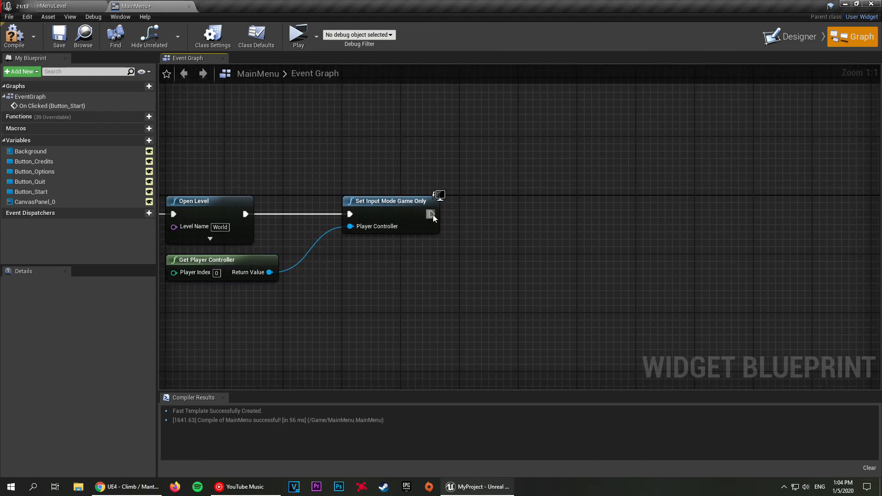
{"action": "left_click_drag", "start_coordinate": [432, 214], "coordinate": [582, 216]}
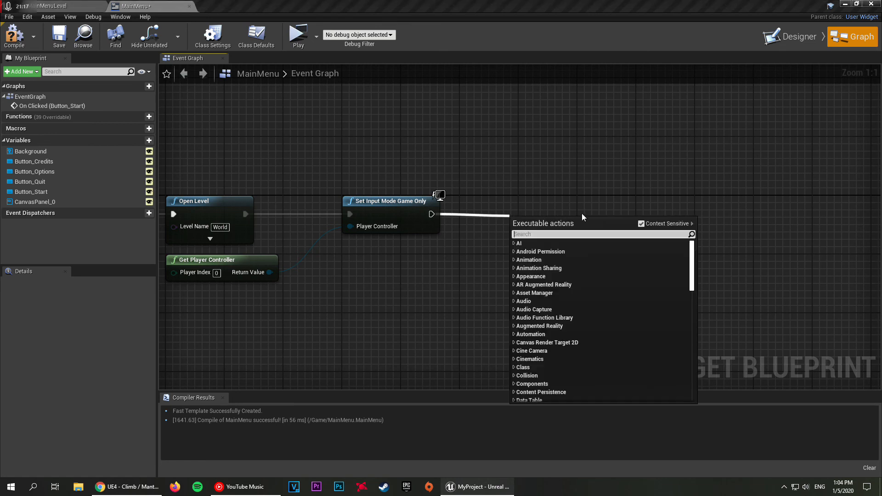
{"action": "left_click", "coordinate": [641, 224]}
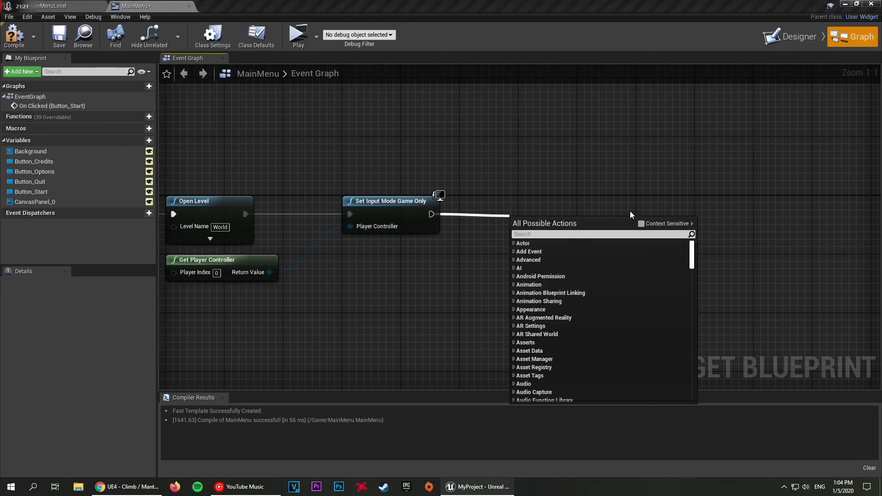
{"action": "left_click", "coordinate": [528, 234]}
{"action": "type", "text": "show m,ouse"}
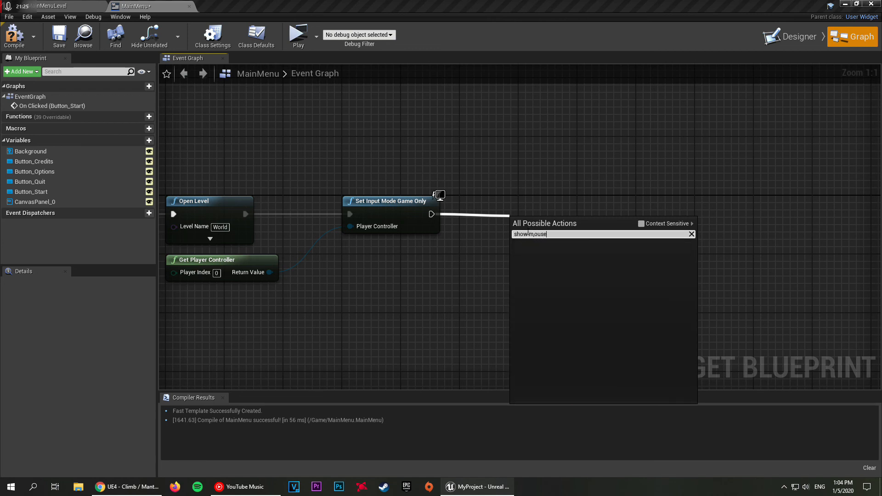
{"action": "key", "text": "Left"}
{"action": "key", "text": "Left"}
{"action": "key", "text": "BackSpace"}
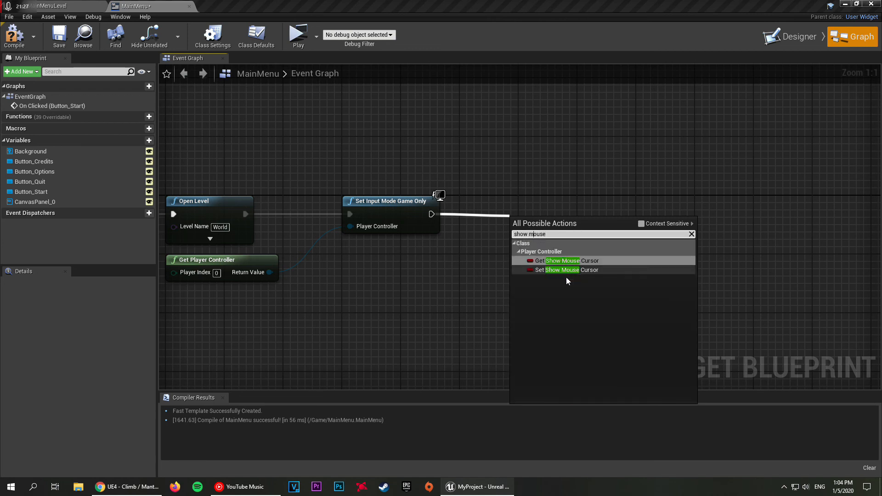
{"action": "left_click", "coordinate": [552, 270]}
Step: Connect Get Player Controller to the Target of the Set Show Mouse Cursor node, and compile and save the widget
{"action": "left_click_drag", "start_coordinate": [545, 236], "coordinate": [269, 273]}
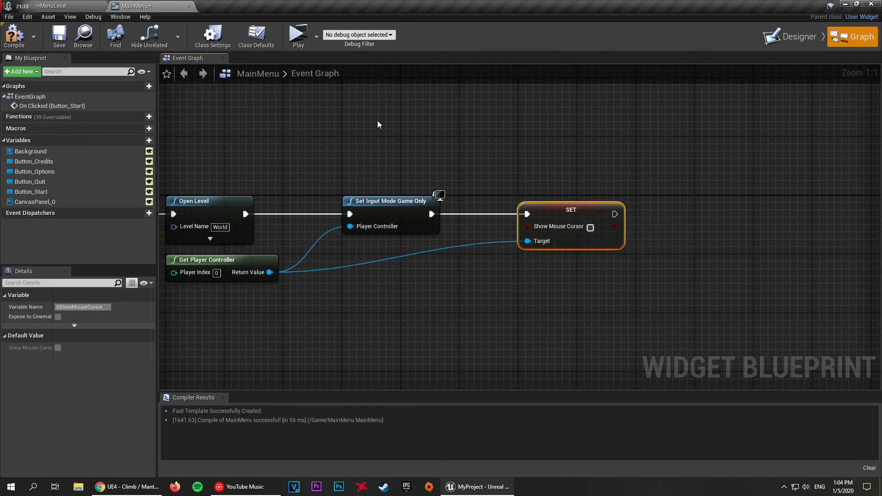
{"action": "left_click", "coordinate": [316, 110]}
{"action": "left_click", "coordinate": [23, 42]}
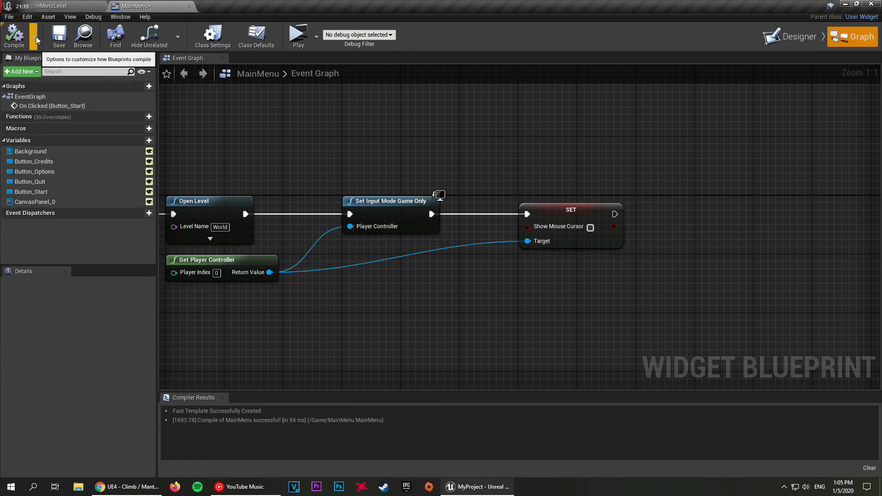
{"action": "left_click", "coordinate": [59, 37]}
Step: Play the main menu level again, start the game, test moving around the World level, and end the preview
{"action": "left_click", "coordinate": [93, 4]}
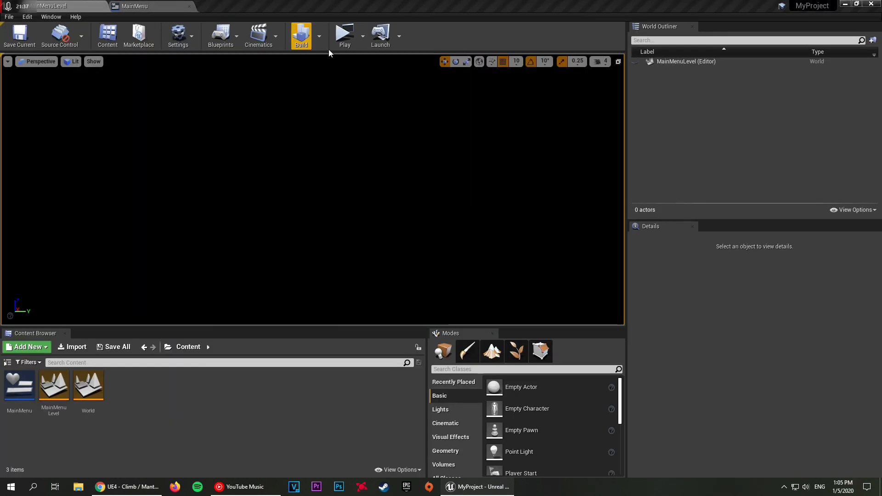
{"action": "left_click", "coordinate": [345, 35]}
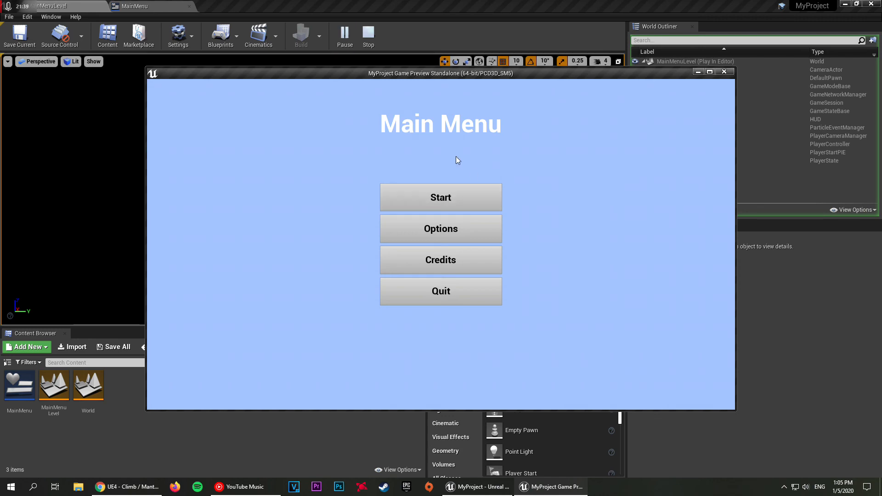
{"action": "left_click", "coordinate": [472, 203]}
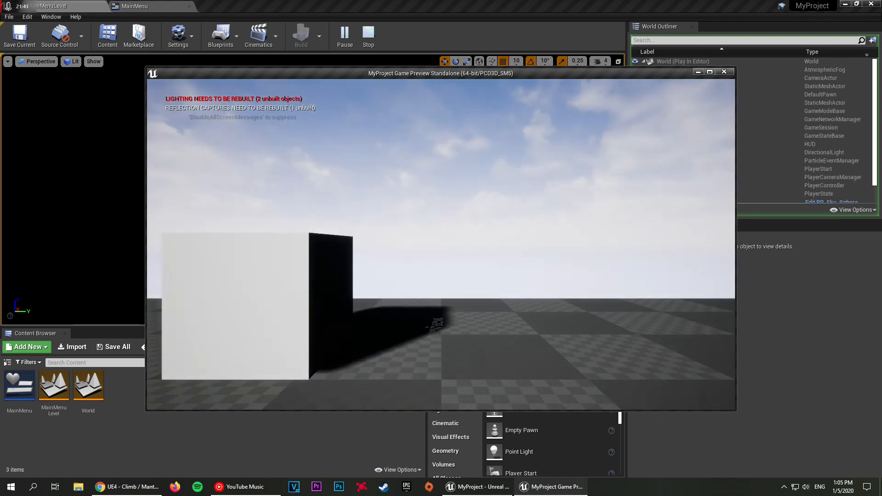
{"action": "key", "text": "s"}
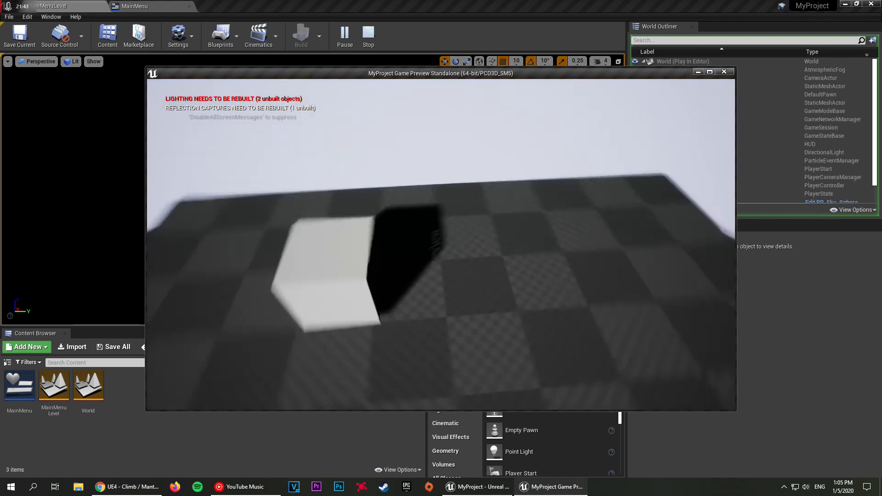
{"action": "key", "text": "w"}
{"action": "key", "text": "s"}
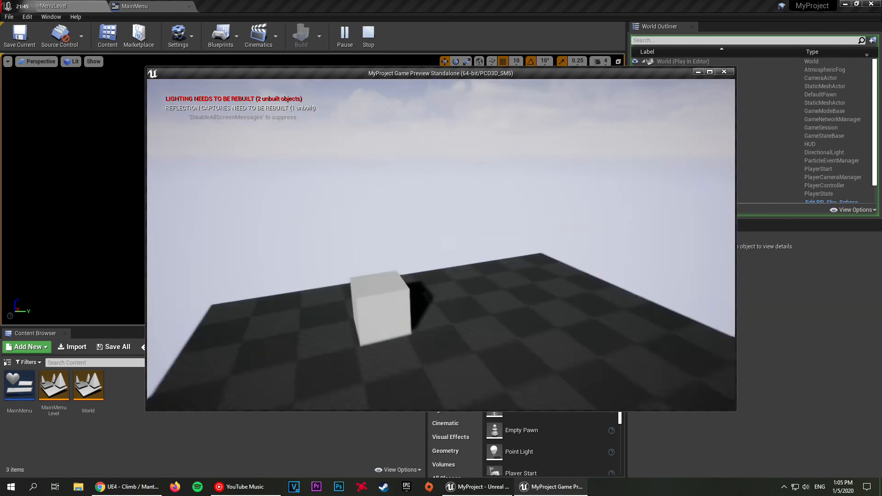
{"action": "key", "text": "Escape"}
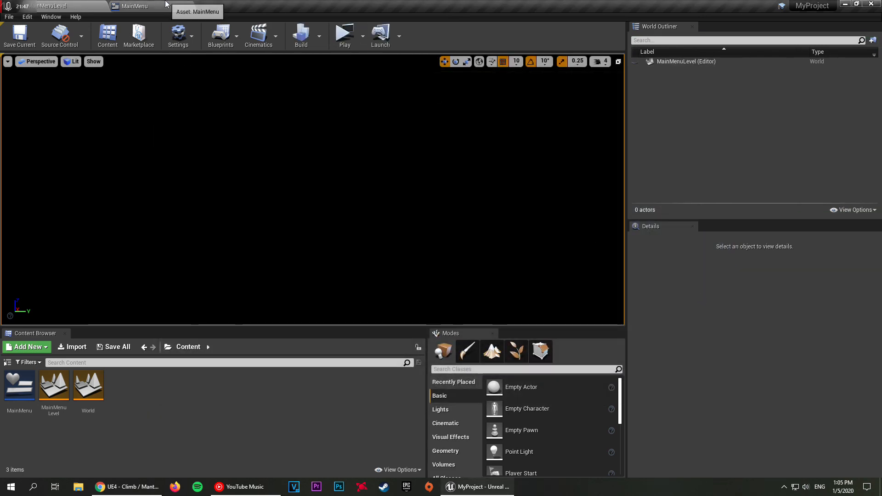
Step: Add an On Clicked event for Button_Quit in the MainMenu widget
{"action": "left_click", "coordinate": [136, 6]}
{"action": "left_click", "coordinate": [779, 42]}
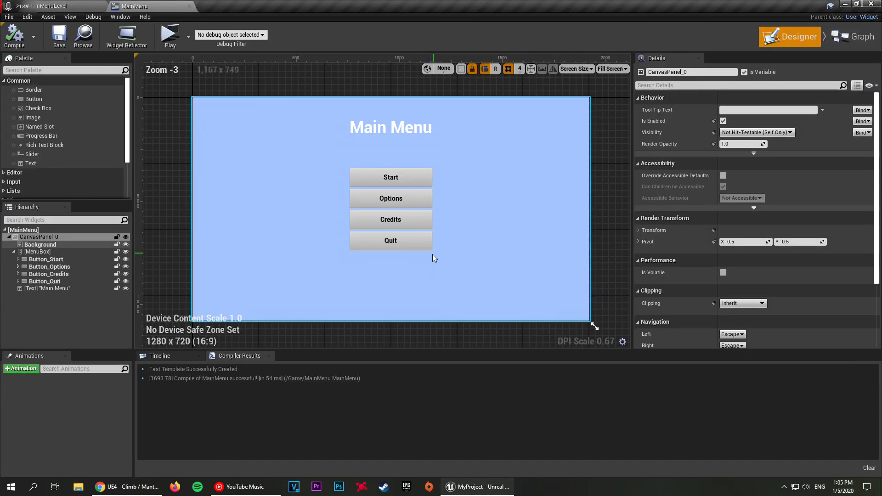
{"action": "left_click", "coordinate": [407, 235]}
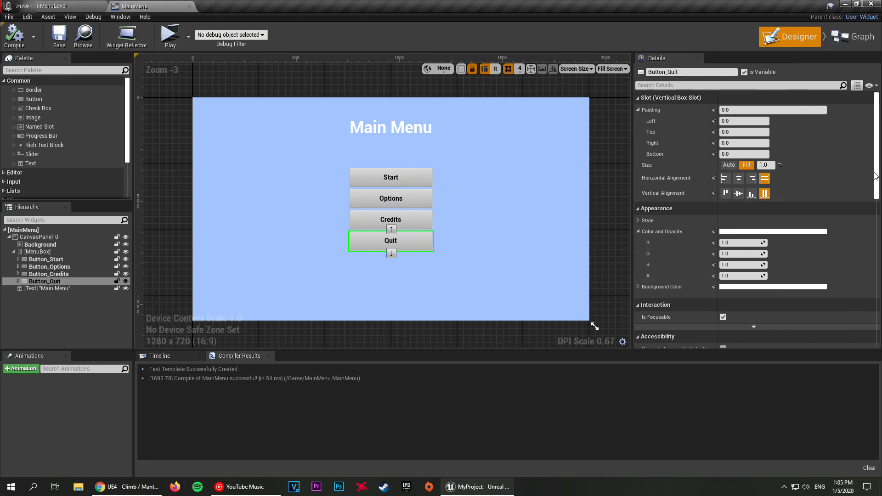
{"action": "left_click_drag", "start_coordinate": [877, 171], "coordinate": [845, 329]}
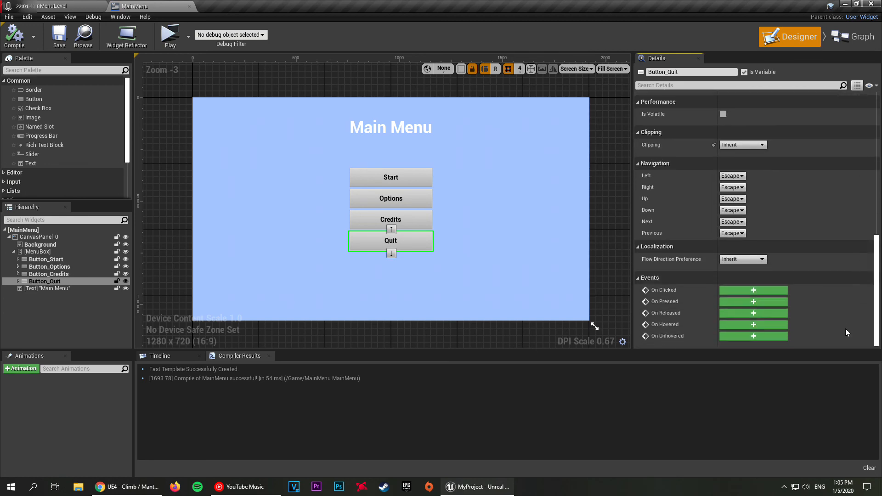
{"action": "left_click", "coordinate": [753, 290]}
Step: Add an Execute Console Command node connected to the On Clicked (Button_Quit) event
{"action": "left_click_drag", "start_coordinate": [437, 261], "coordinate": [537, 260]}
{"action": "type", "text": "run"}
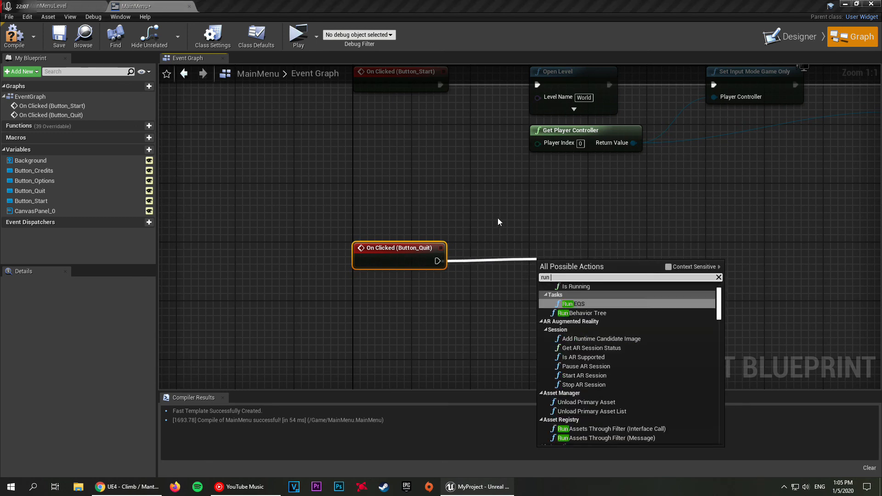
{"action": "type", "text": " command"}
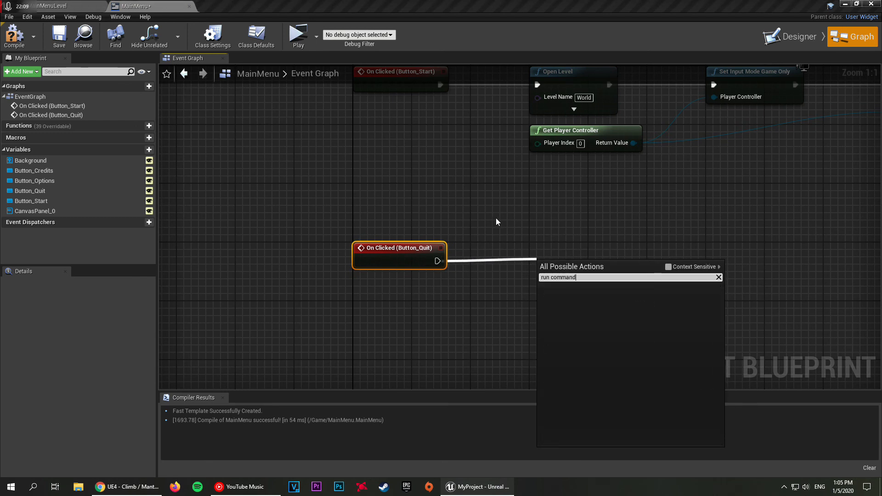
{"action": "key", "text": "BackSpace"}
{"action": "key", "text": "BackSpace"}
{"action": "key", "text": "BackSpace"}
{"action": "key", "text": "BackSpace"}
{"action": "key", "text": "BackSpace"}
{"action": "key", "text": "BackSpace"}
{"action": "key", "text": "BackSpace"}
{"action": "key", "text": "BackSpace"}
{"action": "key", "text": "BackSpace"}
{"action": "key", "text": "BackSpace"}
{"action": "key", "text": "BackSpace"}
{"action": "type", "text": "exe"}
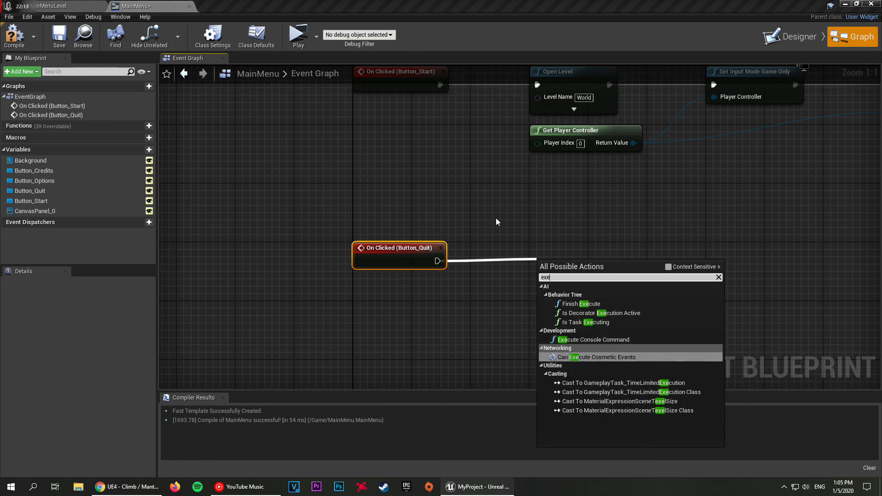
{"action": "key", "text": "Return"}
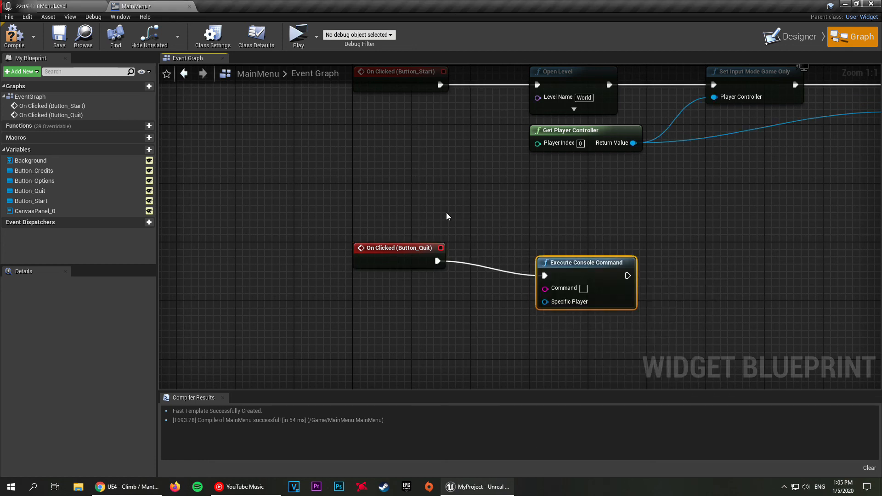
Step: Align the Execute Console Command node with the On Clicked (Button_Quit) event so their connection is straight
{"action": "right_click_drag", "start_coordinate": [453, 216], "coordinate": [366, 280]}
{"action": "right_click_drag", "start_coordinate": [422, 308], "coordinate": [392, 254]}
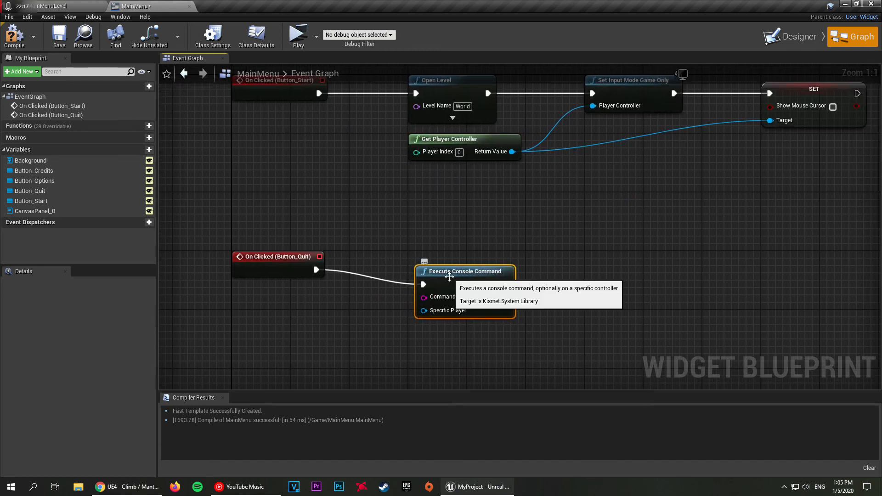
{"action": "left_click_drag", "start_coordinate": [449, 276], "coordinate": [443, 263]}
{"action": "left_click", "coordinate": [429, 217]}
{"action": "mouse_move", "coordinate": [427, 217]}
{"action": "right_mouse_down"}
{"action": "mouse_move", "coordinate": [542, 216]}
{"action": "mouse_move", "coordinate": [359, 278]}
{"action": "mouse_move", "coordinate": [353, 308]}
{"action": "mouse_move", "coordinate": [425, 207]}
{"action": "mouse_move", "coordinate": [442, 210]}
{"action": "right_mouse_up"}
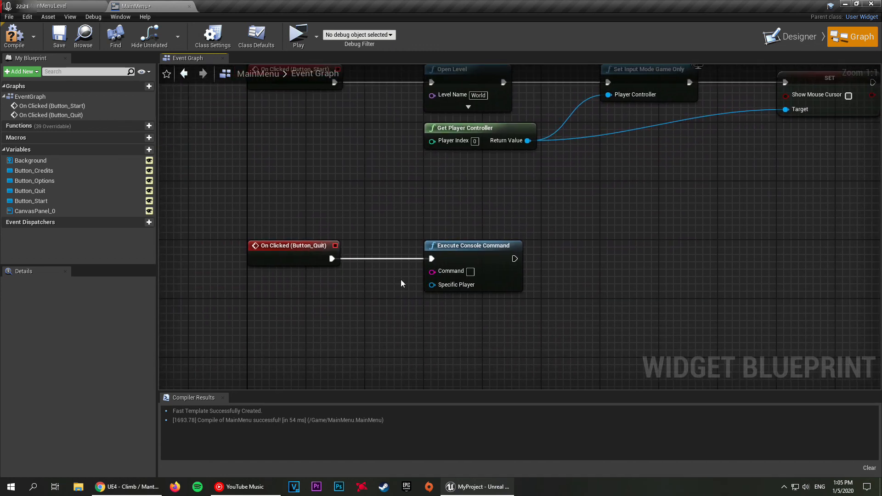
Step: Duplicate the Get Player Controller node below On Clicked (Button_Quit) and connect its Return Value to Specific Player on Execute Console Command
{"action": "left_click", "coordinate": [488, 145]}
{"action": "key", "text": "ctrl+c"}
{"action": "key", "text": "ctrl+v"}
{"action": "left_click_drag", "start_coordinate": [394, 325], "coordinate": [432, 285]}
{"action": "left_click_drag", "start_coordinate": [342, 315], "coordinate": [308, 310]}
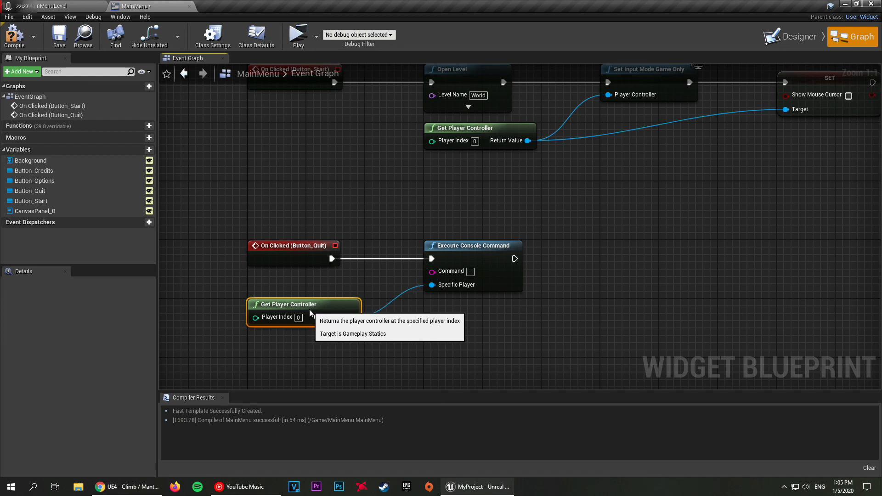
Step: Set the Execute Console Command node's Command to quit and compile the MainMenu widget
{"action": "left_click", "coordinate": [367, 291]}
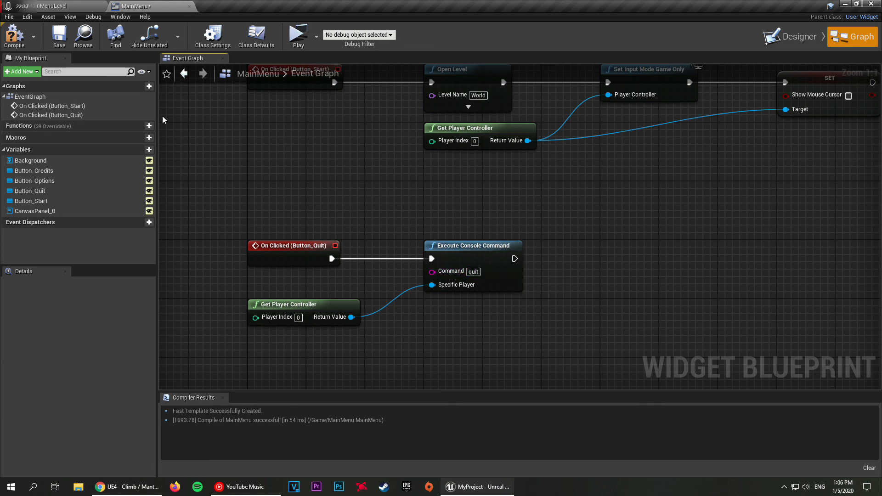
{"action": "left_click", "coordinate": [16, 43]}
{"action": "right_click_drag", "start_coordinate": [360, 191], "coordinate": [311, 218]}
{"action": "scroll", "coordinate": [304, 226], "scroll_direction": "down", "scroll_amount": 1}
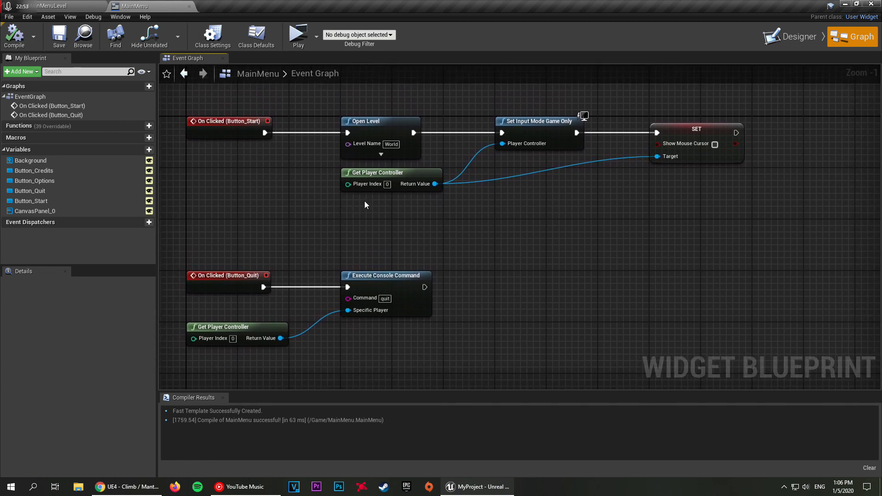
{"action": "right_click_drag", "start_coordinate": [350, 226], "coordinate": [443, 253]}
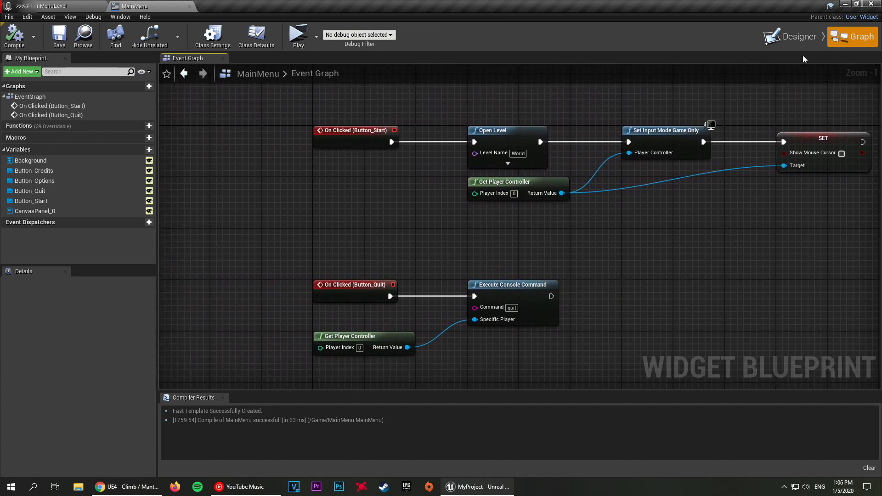
Step: Return to the main menu level, test the Quit button in two previews, and close a third preview window directly
{"action": "left_click", "coordinate": [59, 6]}
{"action": "left_click", "coordinate": [345, 35]}
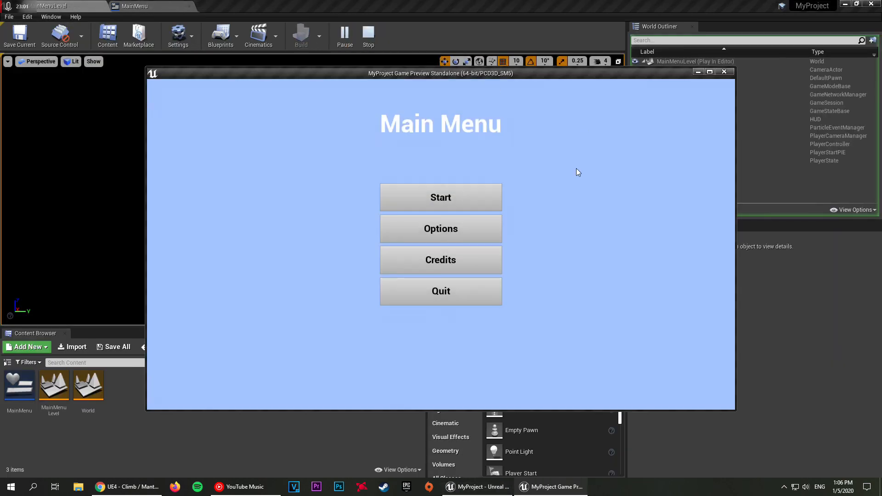
{"action": "left_click", "coordinate": [442, 293]}
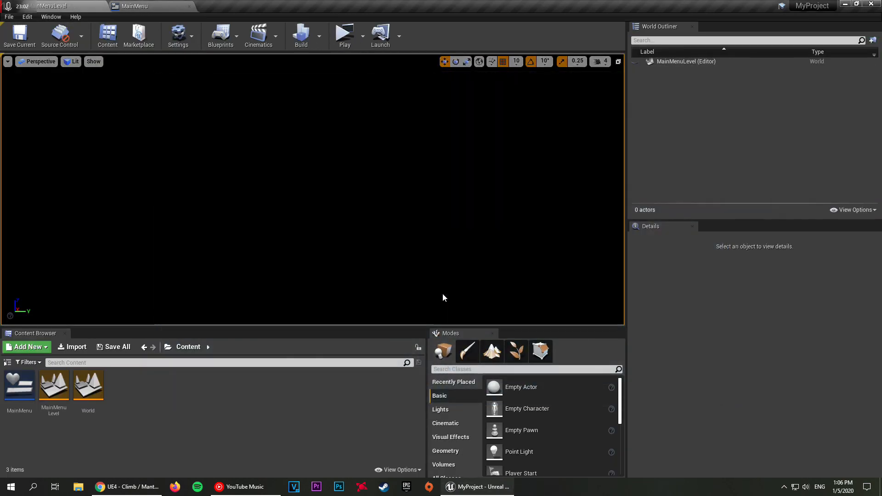
{"action": "left_click", "coordinate": [343, 44]}
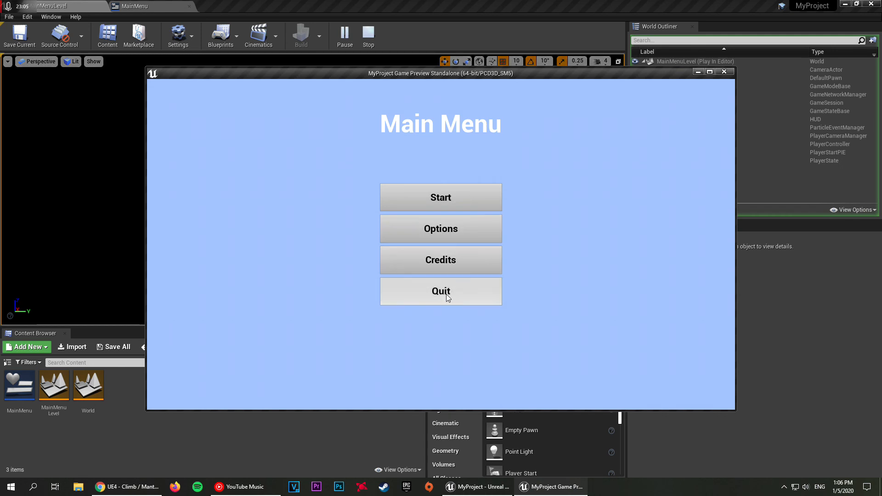
{"action": "left_click", "coordinate": [446, 295]}
{"action": "left_click", "coordinate": [342, 40]}
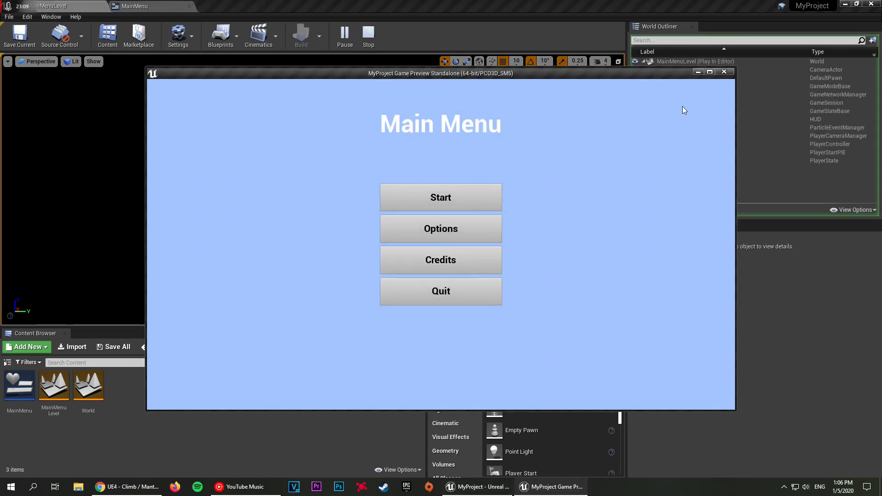
{"action": "left_click", "coordinate": [723, 72]}
Step: Play the main menu level, start the game, move forward and backward in the World level, and end the preview
{"action": "left_click", "coordinate": [345, 34]}
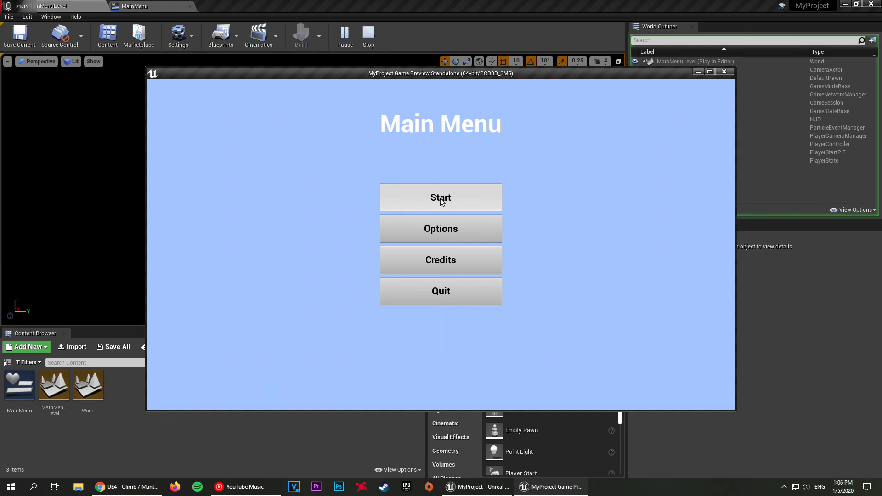
{"action": "left_click", "coordinate": [444, 200]}
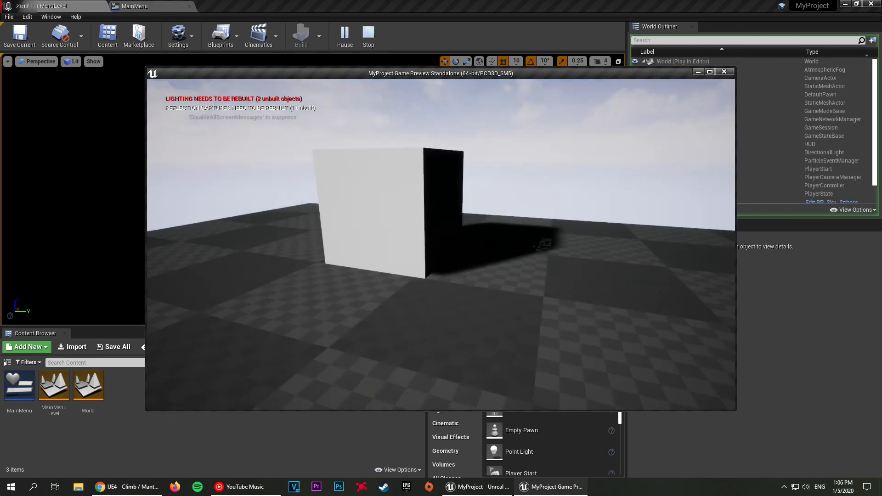
{"action": "key", "text": "w"}
{"action": "key", "text": "s"}
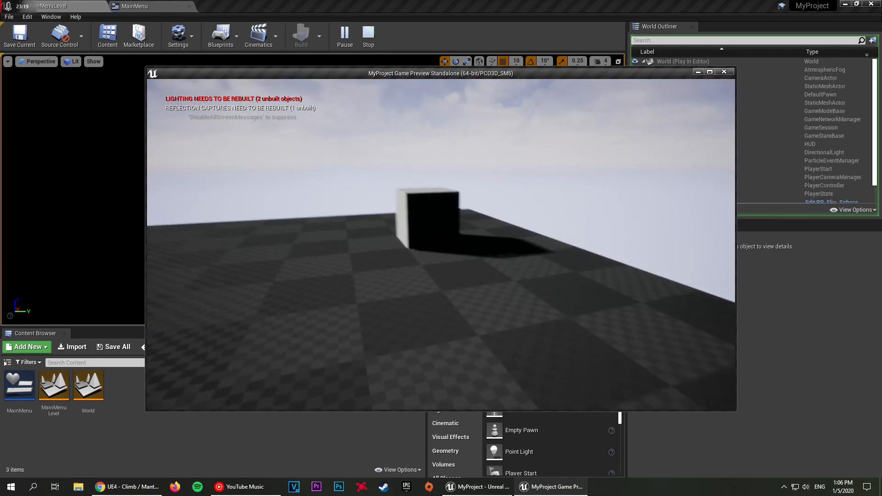
{"action": "key", "text": "Escape"}
Step: Play the main menu level once more and exit it with the menu's Quit button
{"action": "left_click", "coordinate": [345, 36]}
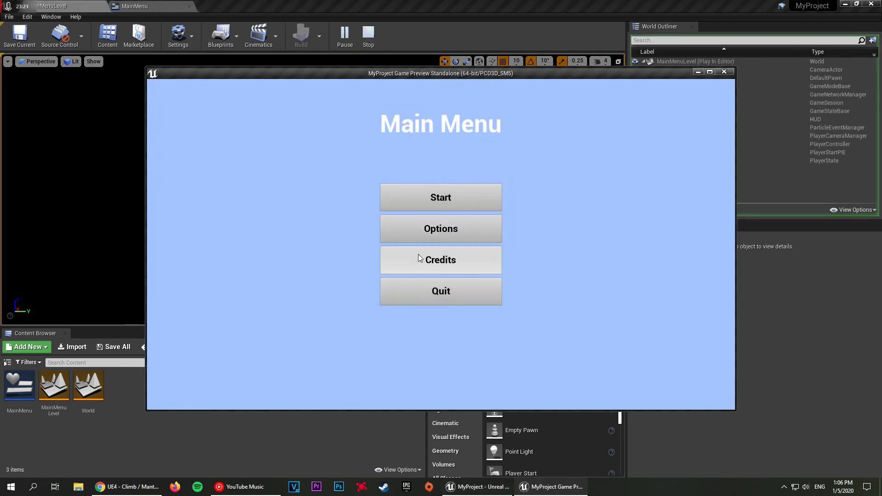
{"action": "left_click", "coordinate": [433, 299]}
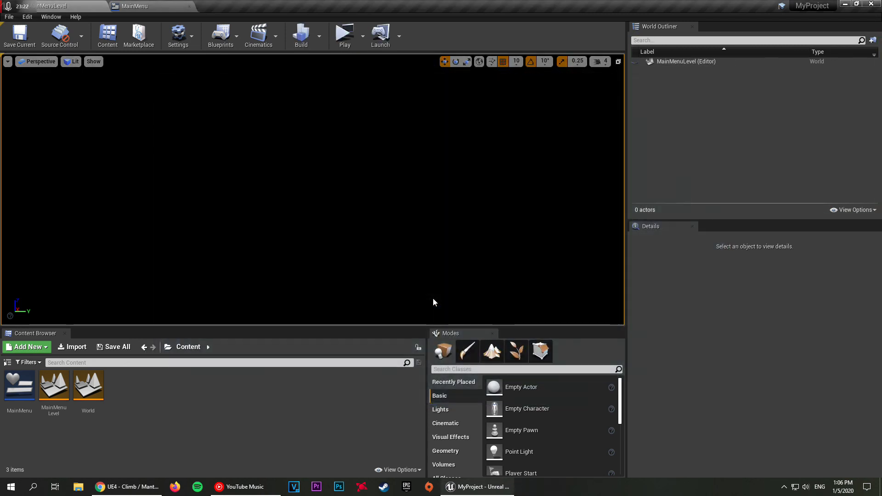
Step: Play the main menu level, move the preview window aside, and enlarge its width and height to check how the menu scales
{"action": "left_click", "coordinate": [344, 36]}
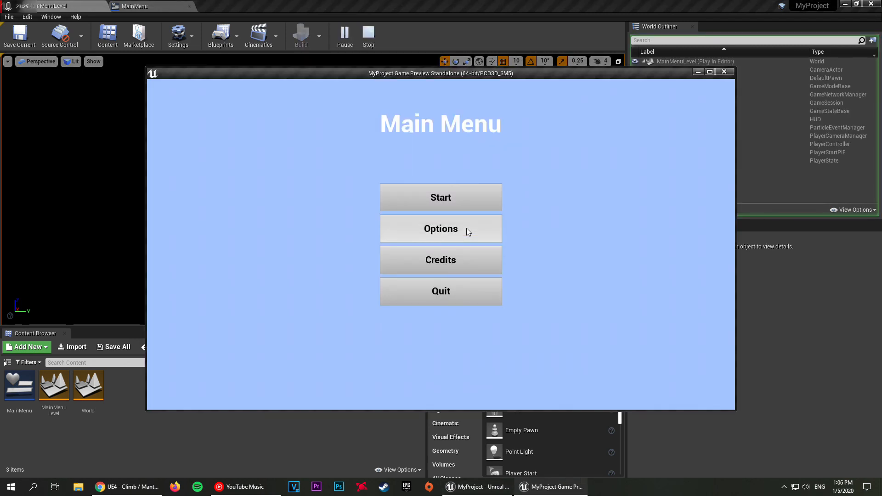
{"action": "left_click_drag", "start_coordinate": [558, 75], "coordinate": [431, 31]}
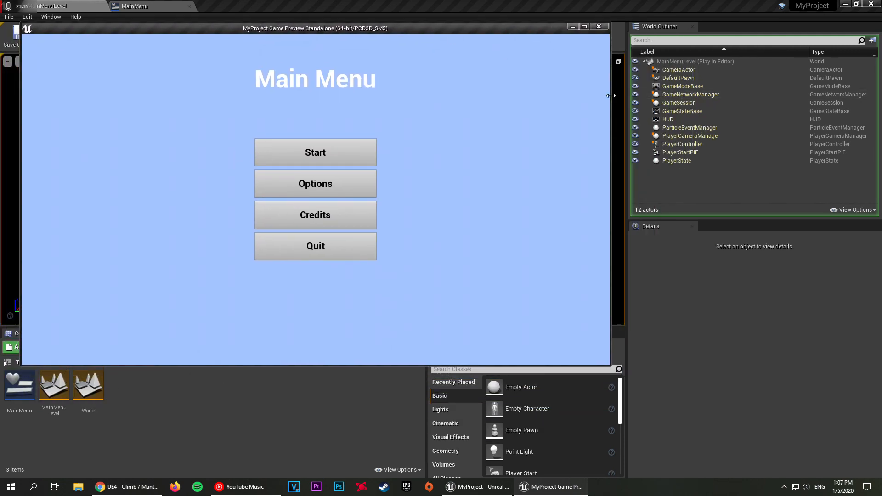
{"action": "left_click_drag", "start_coordinate": [611, 96], "coordinate": [839, 91]}
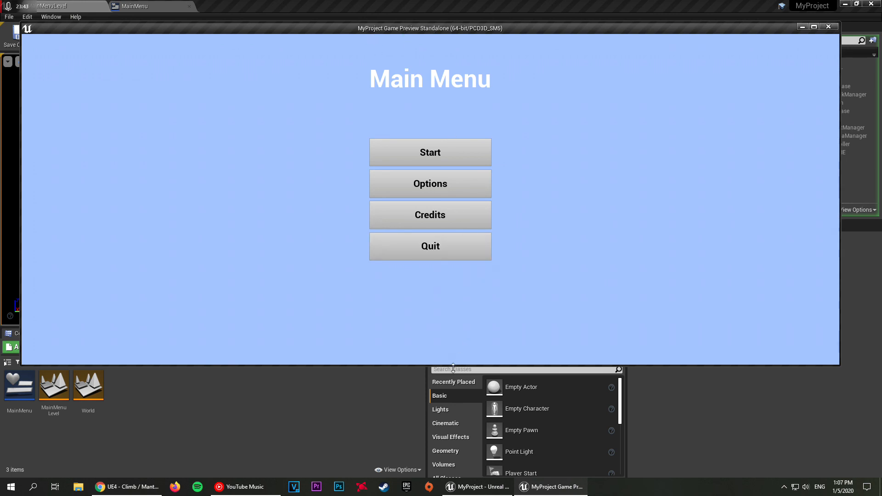
{"action": "left_click_drag", "start_coordinate": [453, 365], "coordinate": [453, 457]}
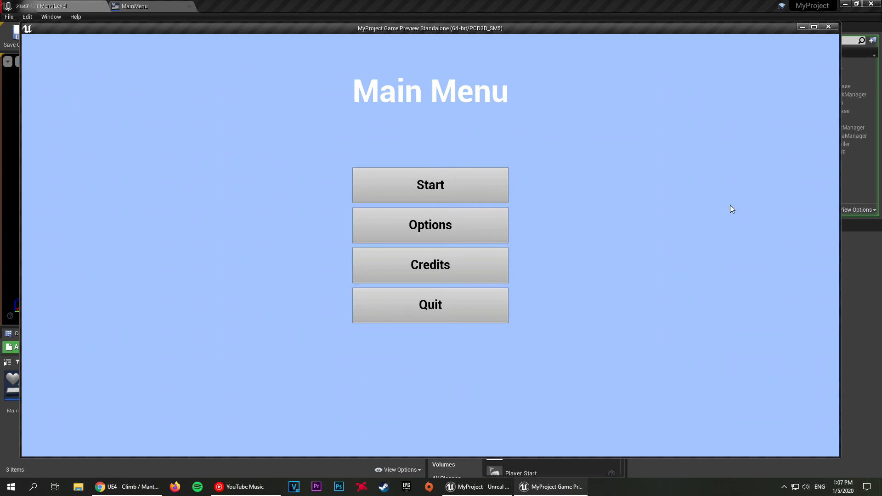